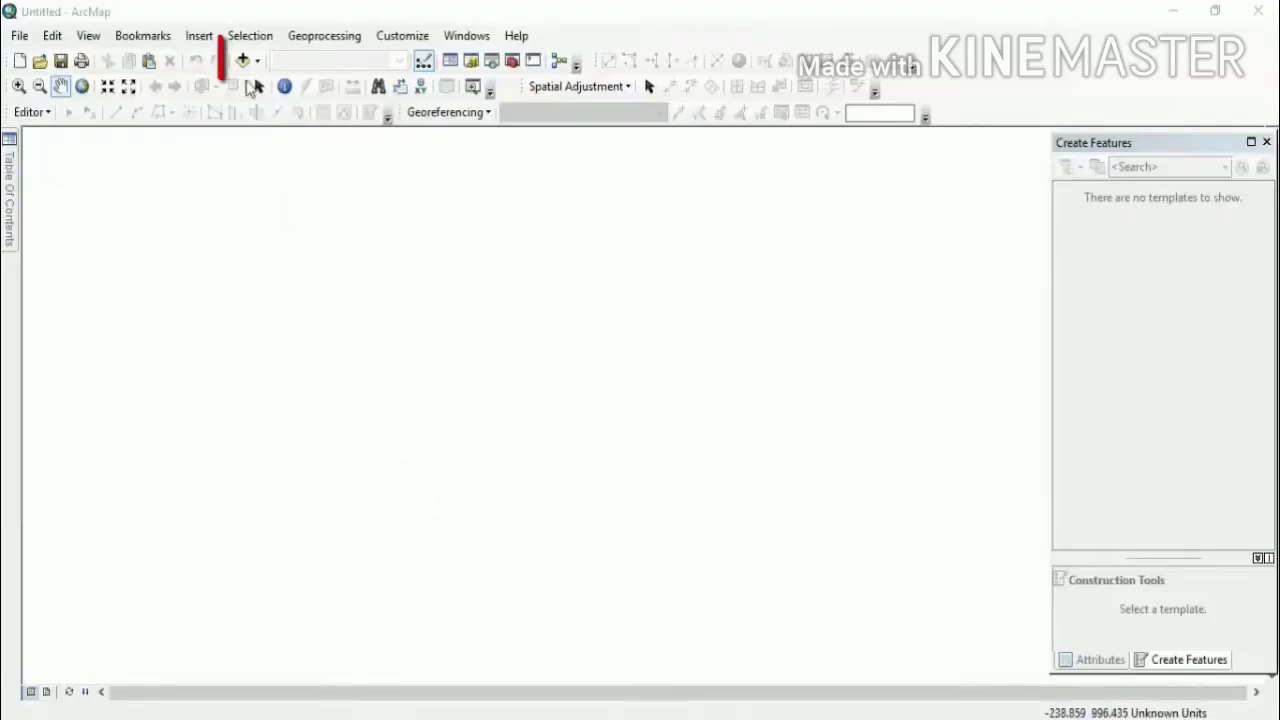
Step: Open the Add Data dialog from the Standard toolbar
left_click(242, 60)
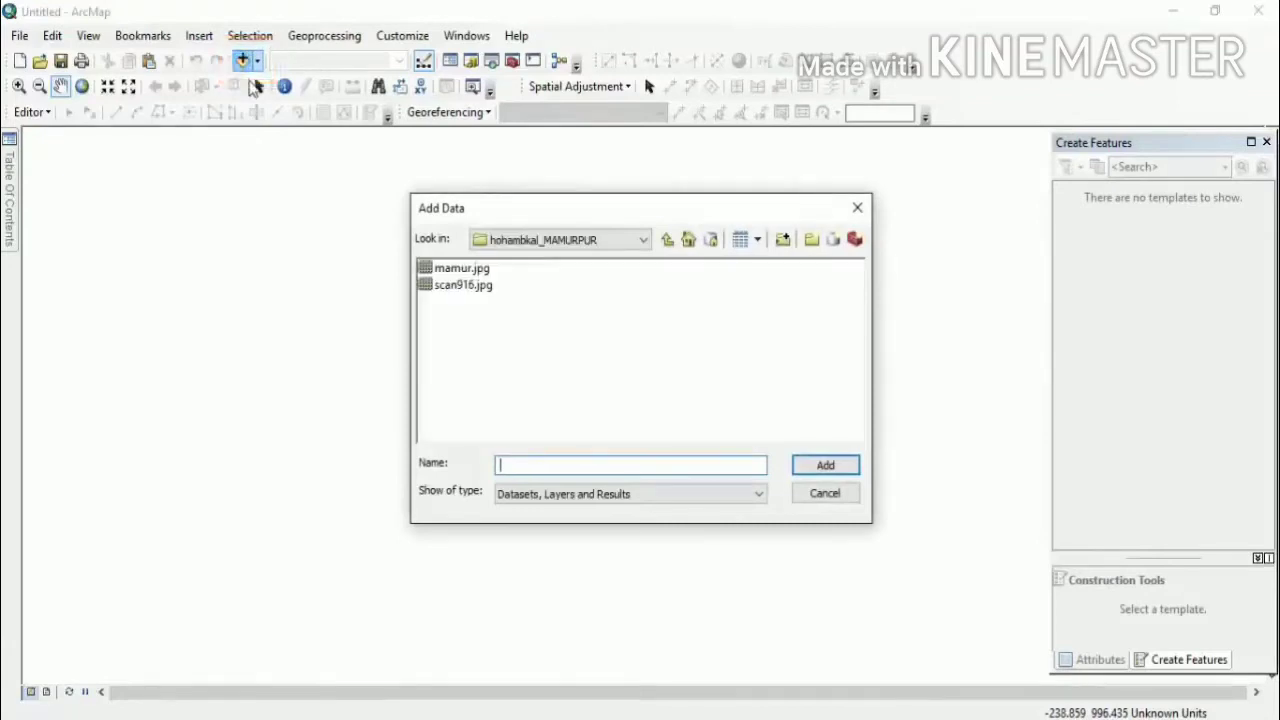
Step: Add the scan nh-43-11.jpg from D:\GIS Training to the map
left_click(644, 241)
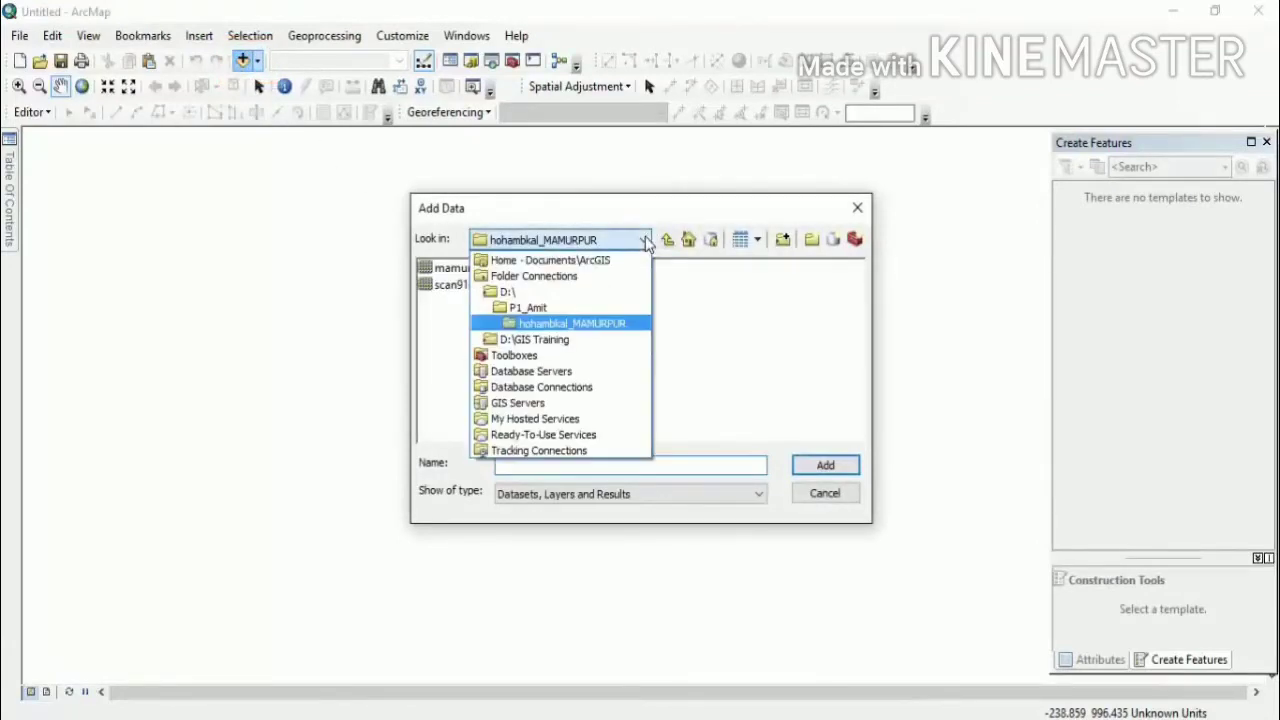
left_click(604, 293)
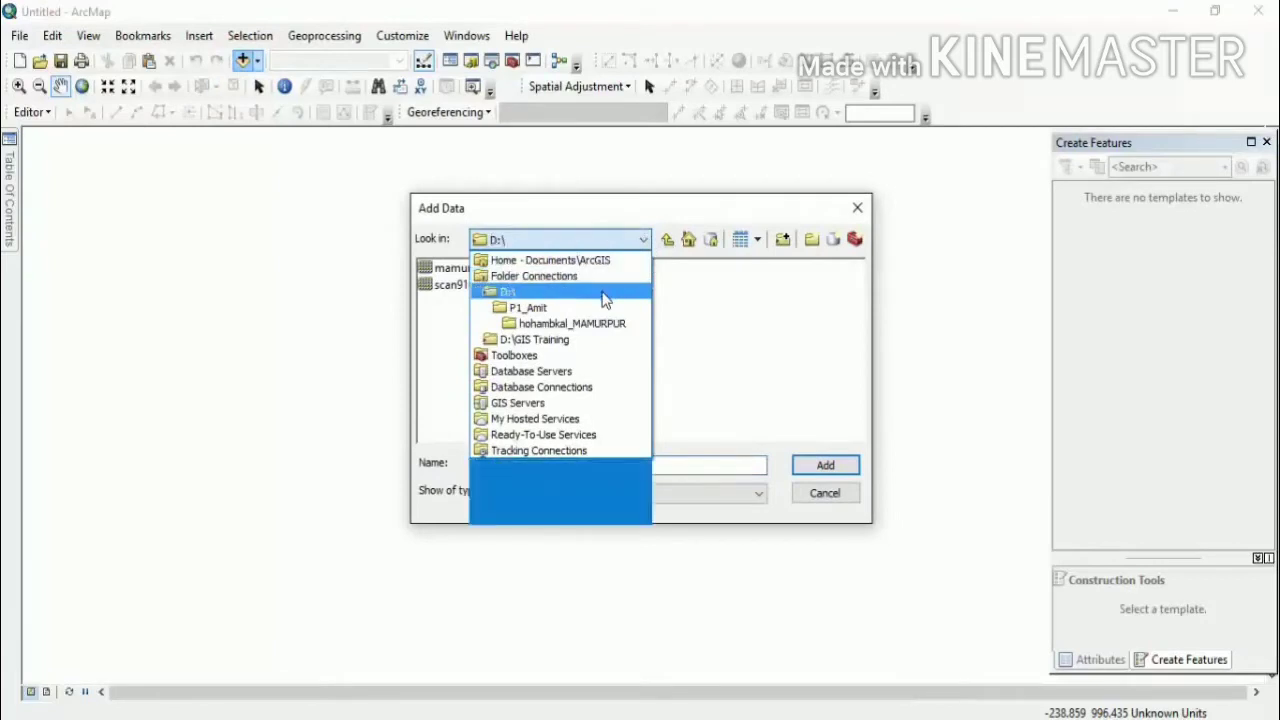
left_click(481, 396)
double_click(481, 396)
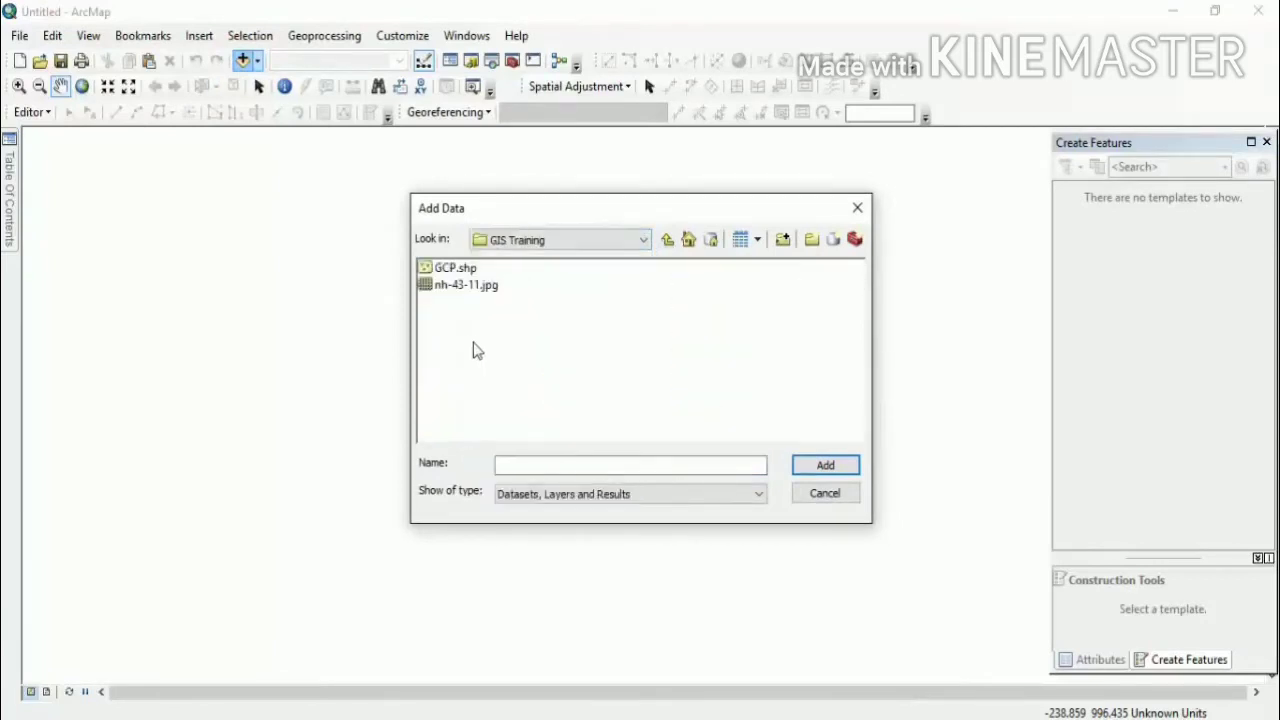
left_click(466, 286)
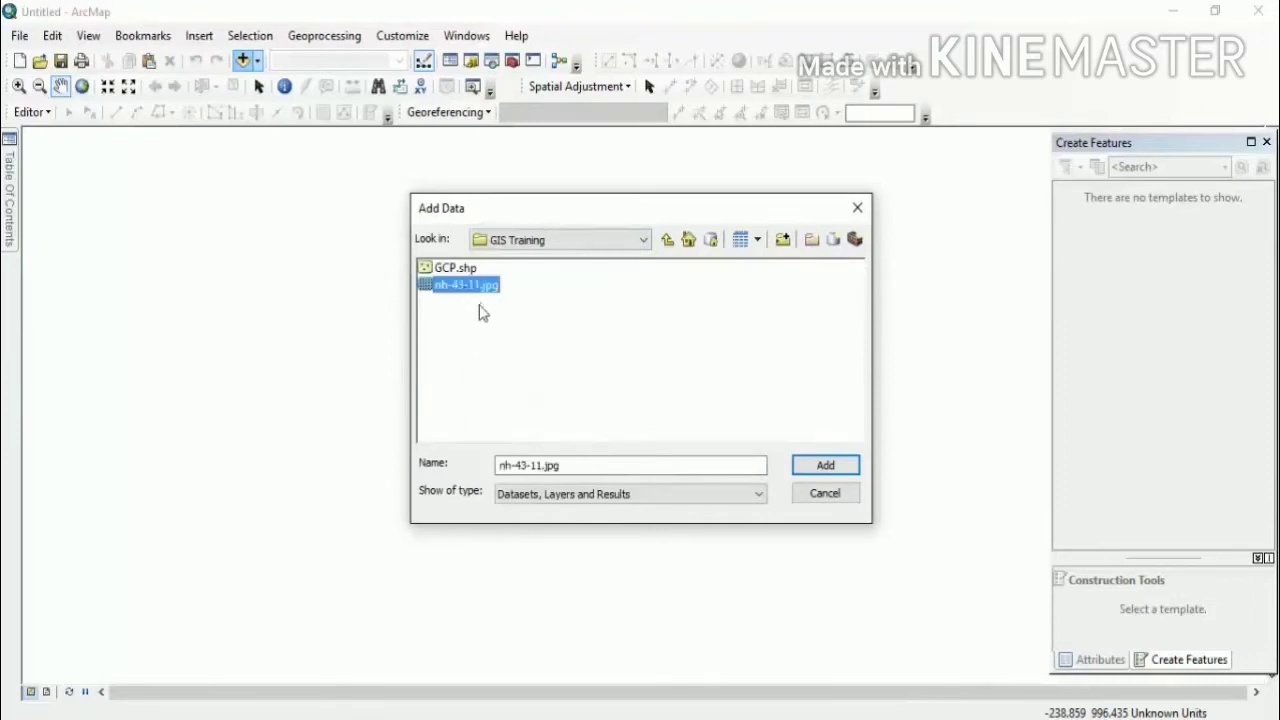
left_click(826, 466)
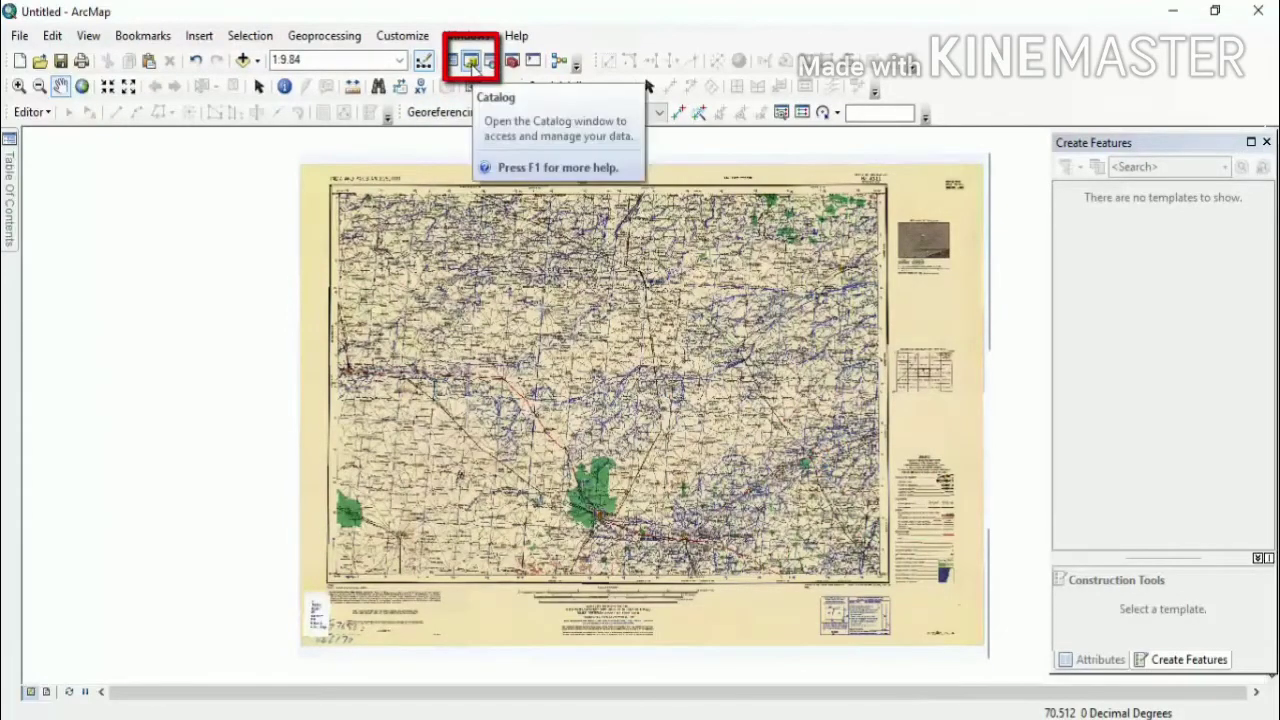
left_click(472, 64)
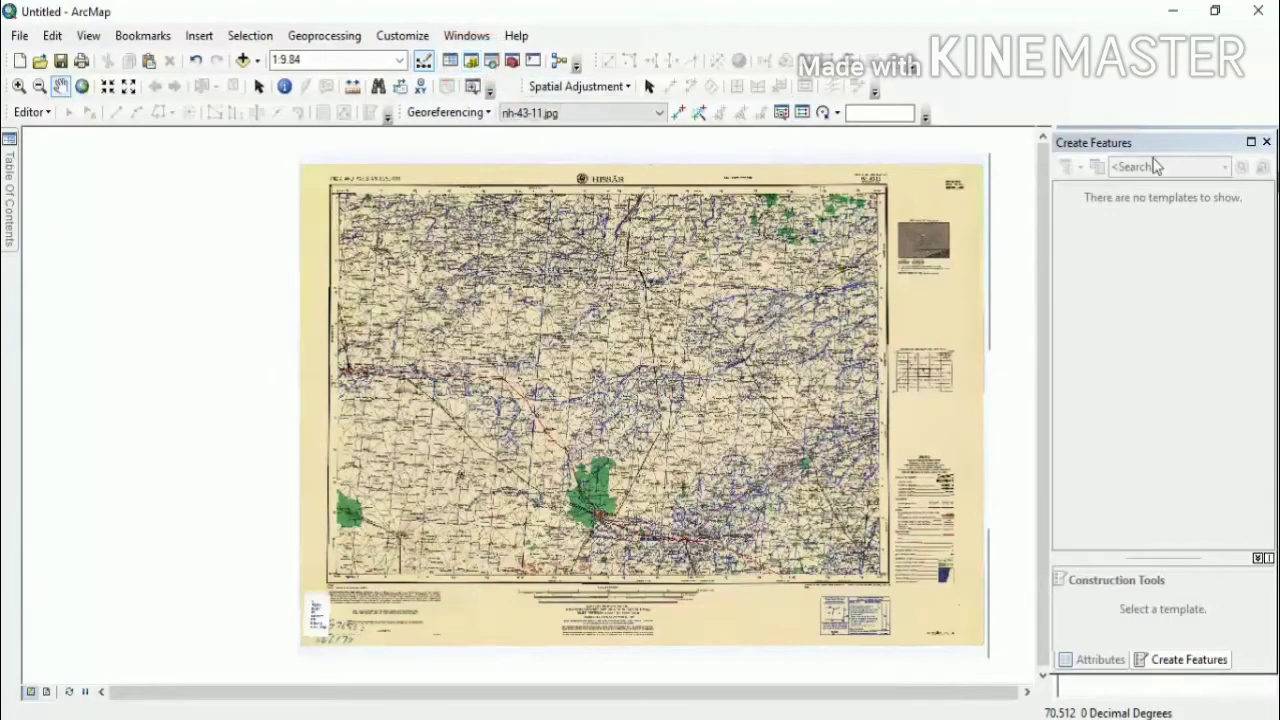
Step: Close Create Features and expand D:\ > GIS Training in the Catalog
left_click(1266, 143)
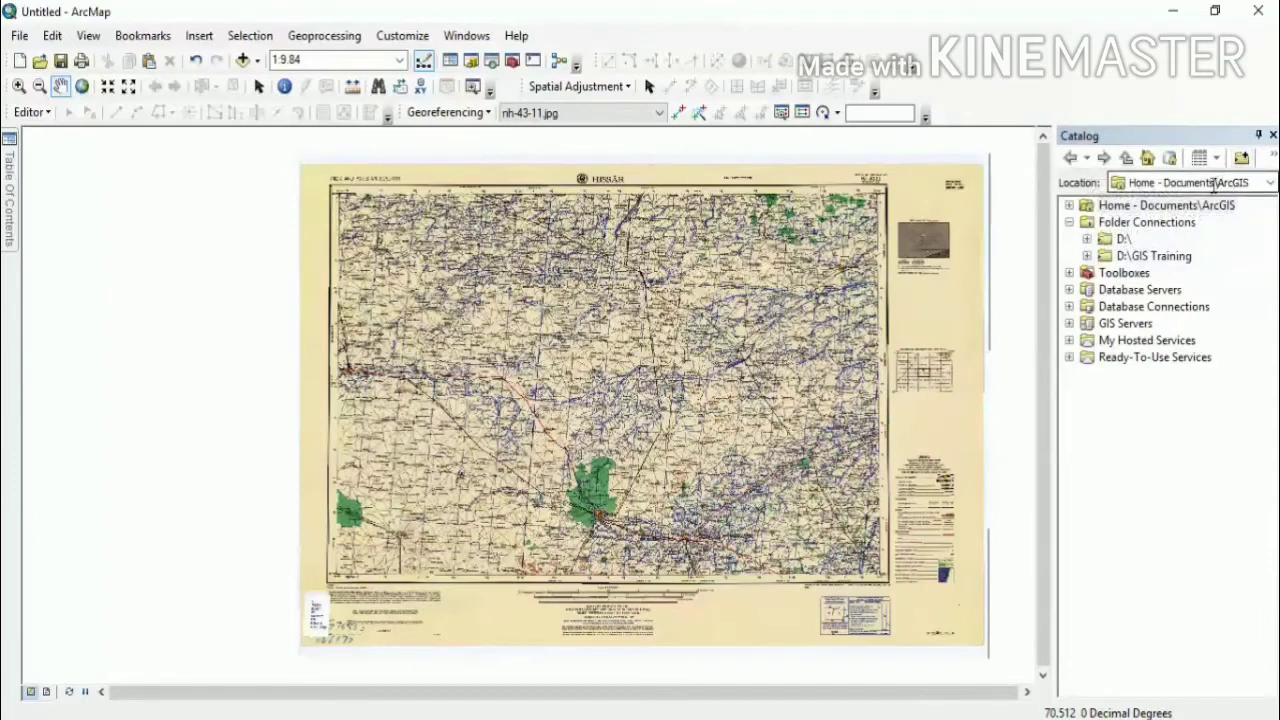
left_click(1088, 240)
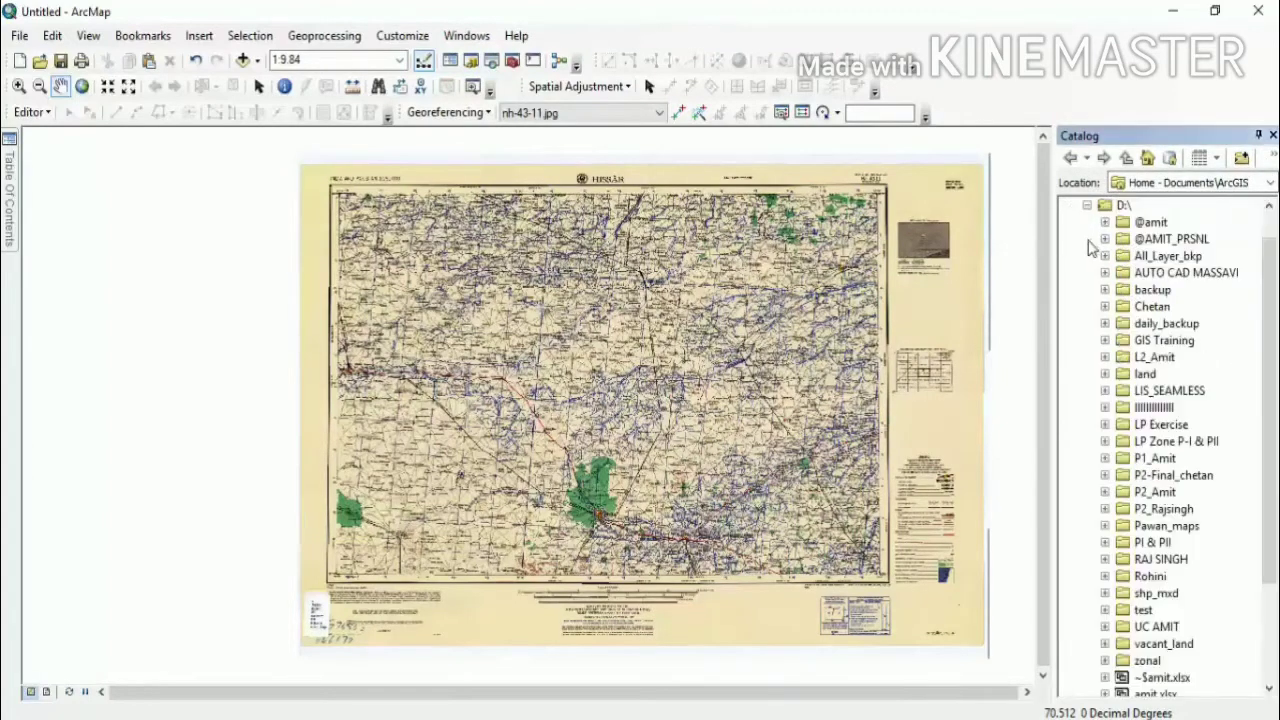
left_click(1105, 340)
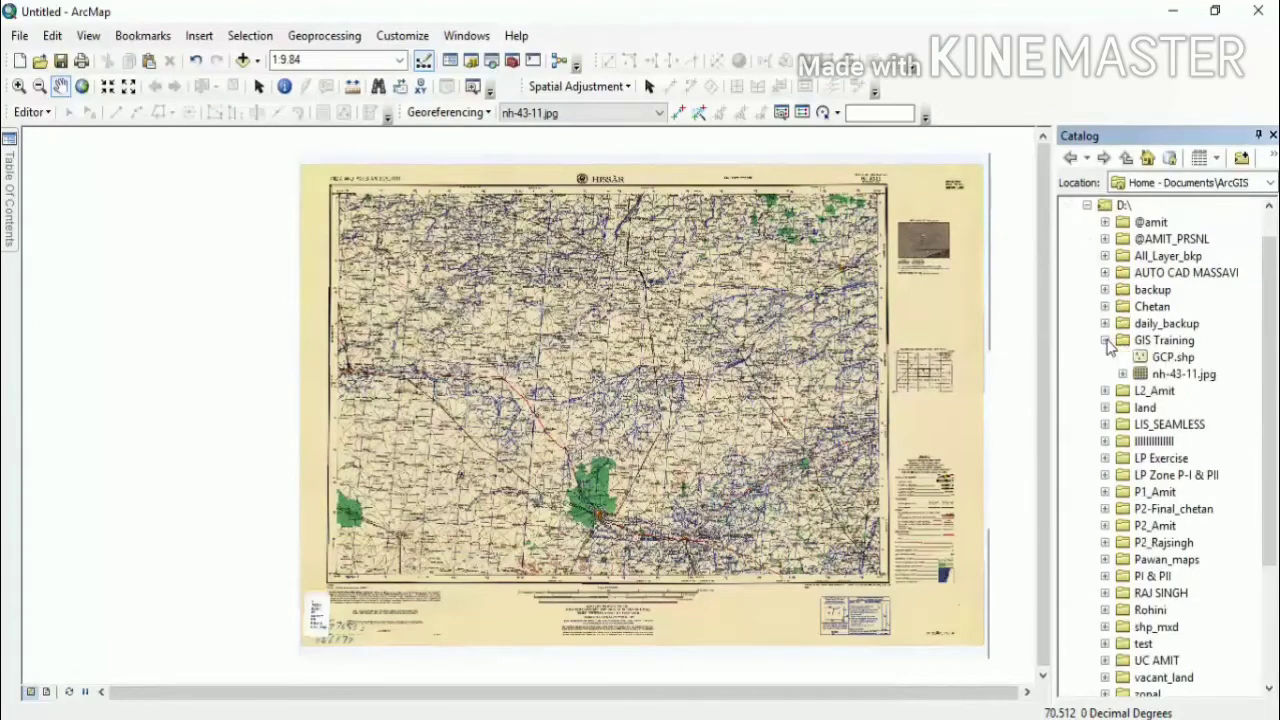
Step: Create a new folder named Digitise inside the GIS Training folder
right_click(1160, 341)
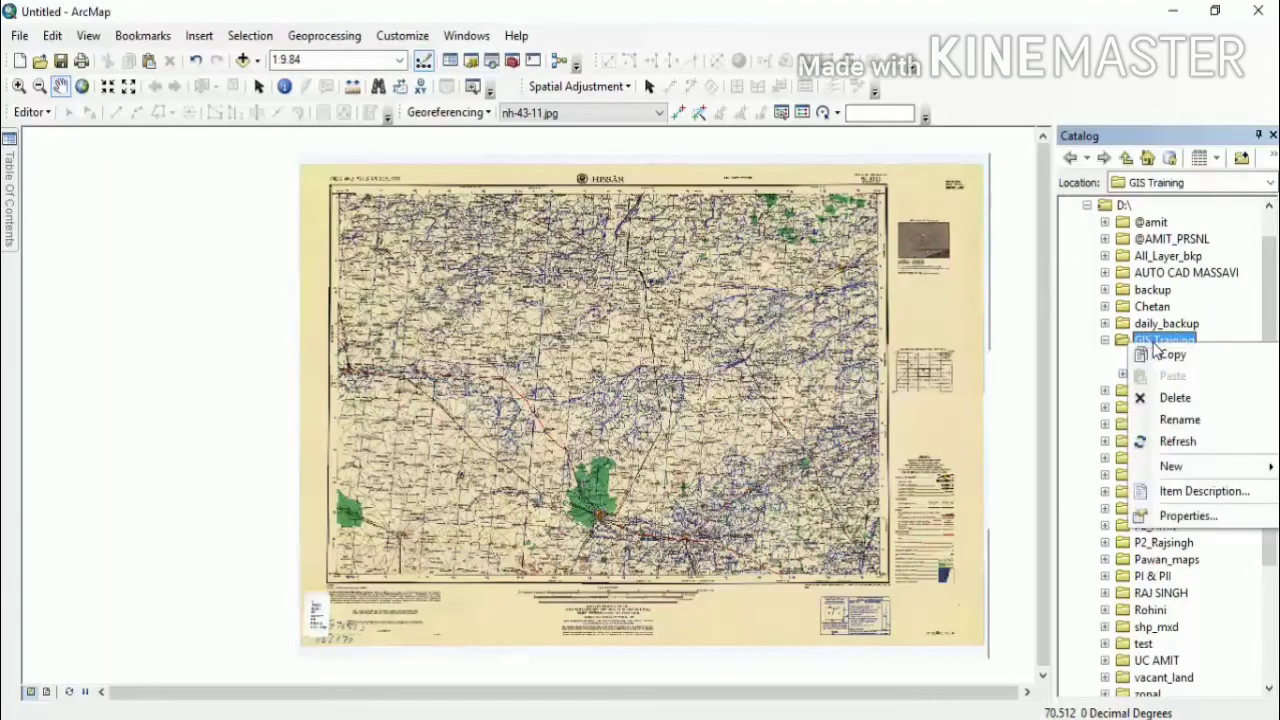
mouse_move(1174, 468)
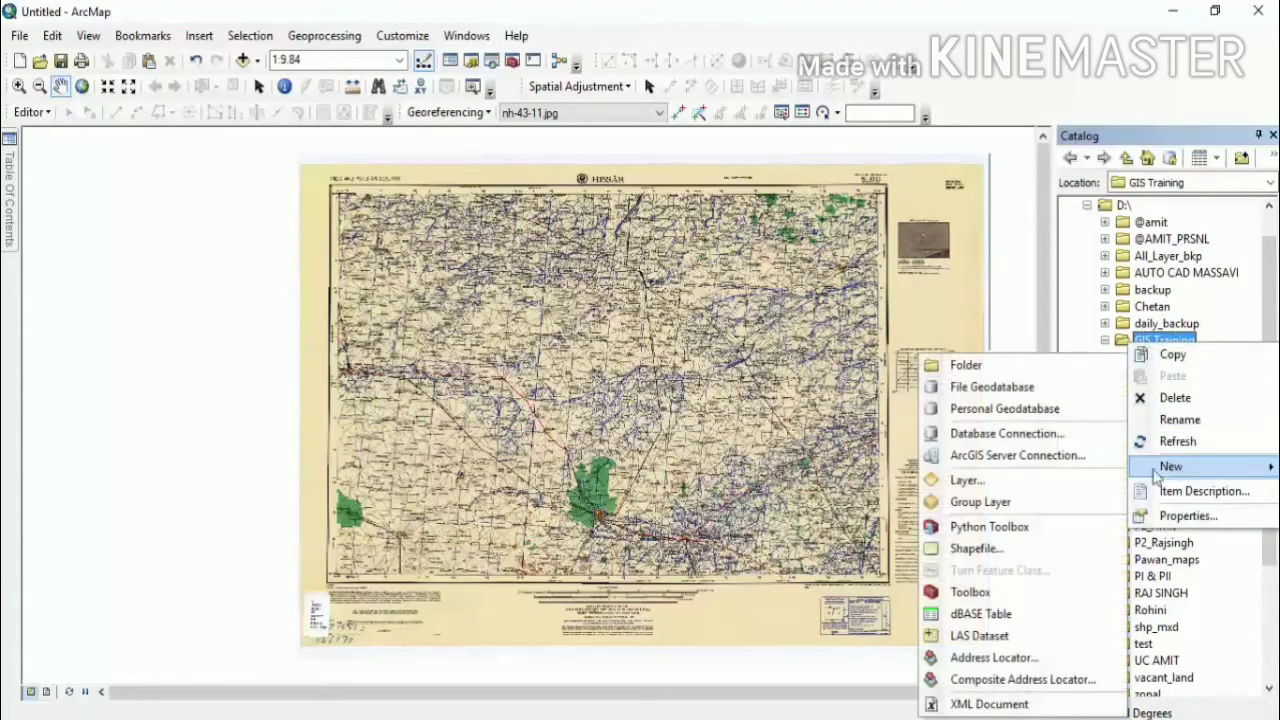
left_click(1023, 371)
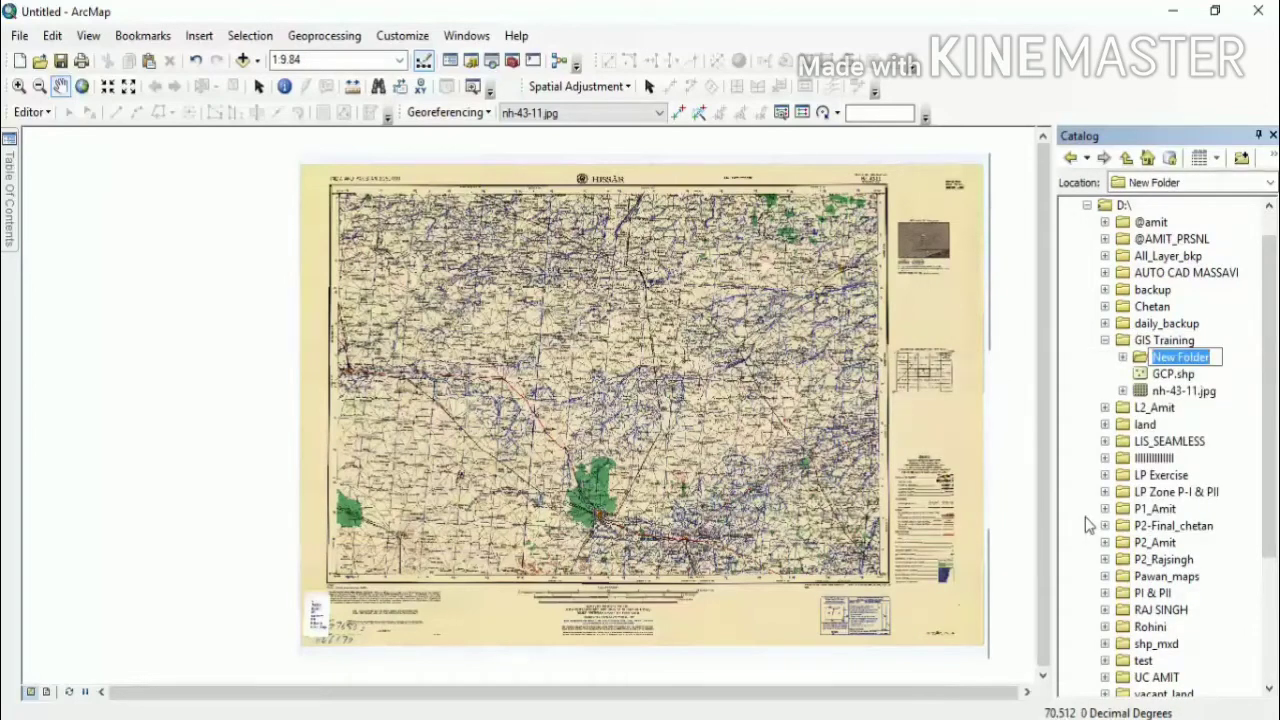
type("D")
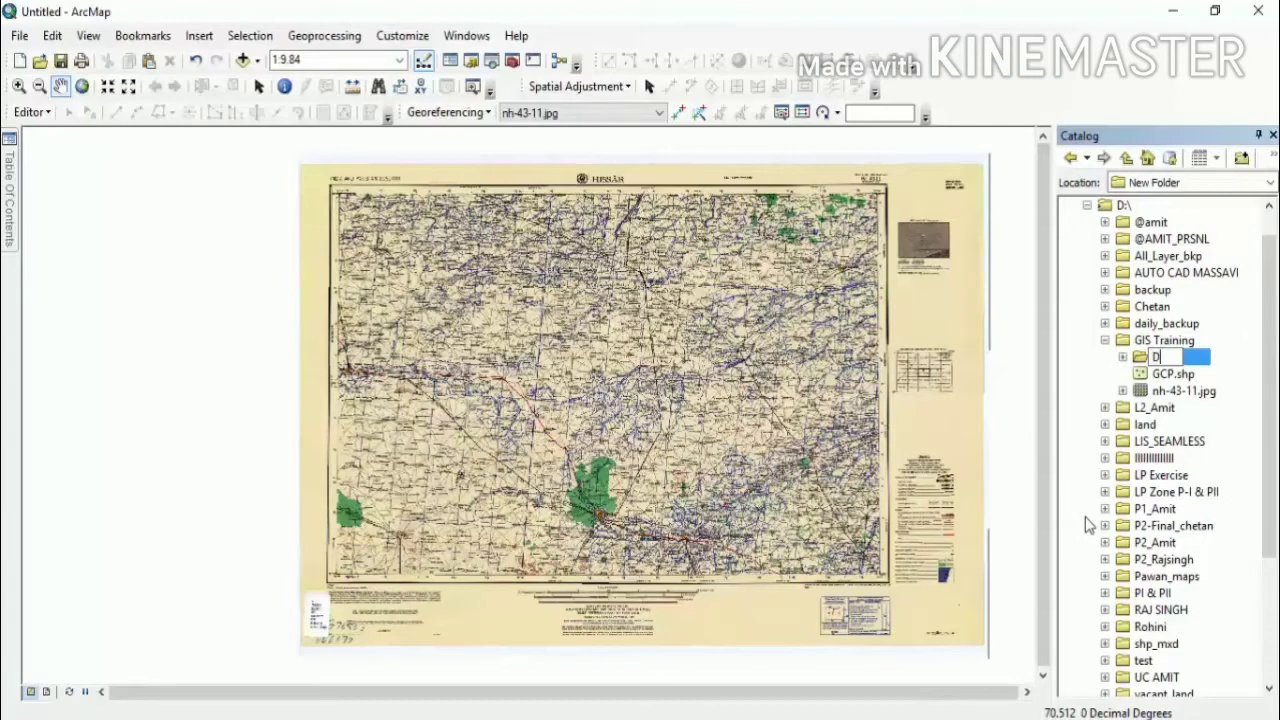
type("igitise")
left_click(1167, 378)
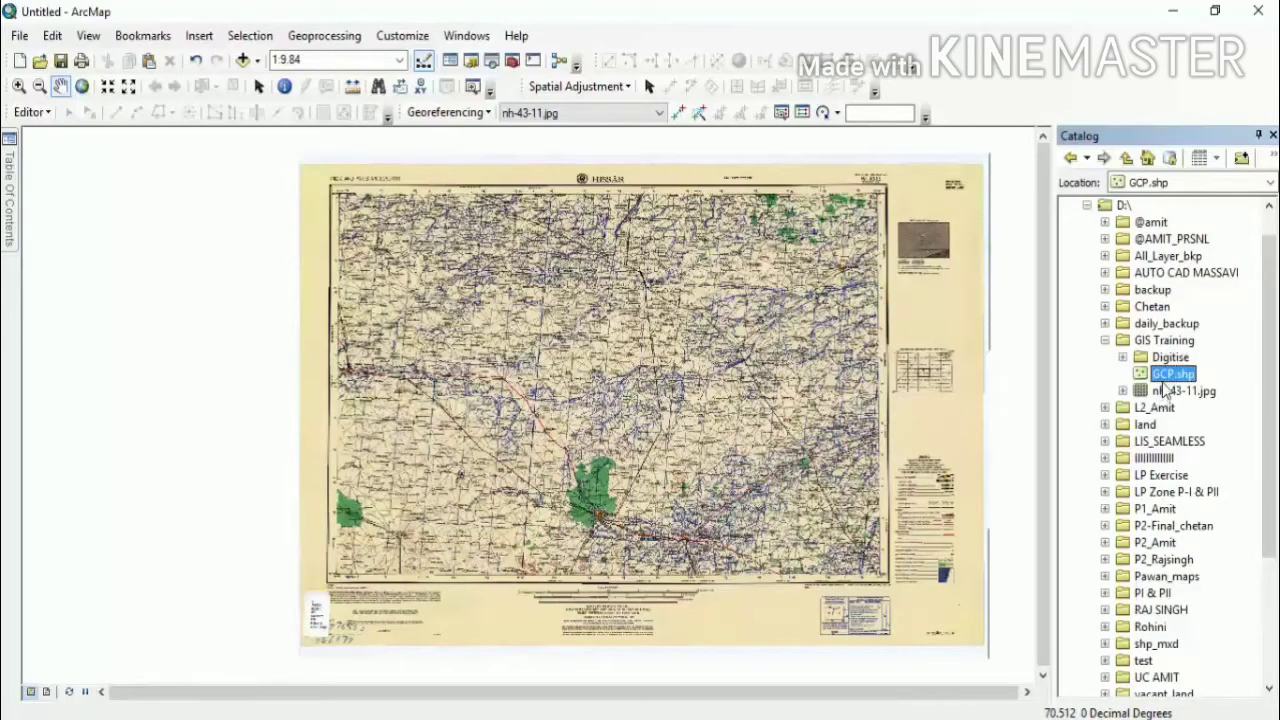
left_click(1168, 360)
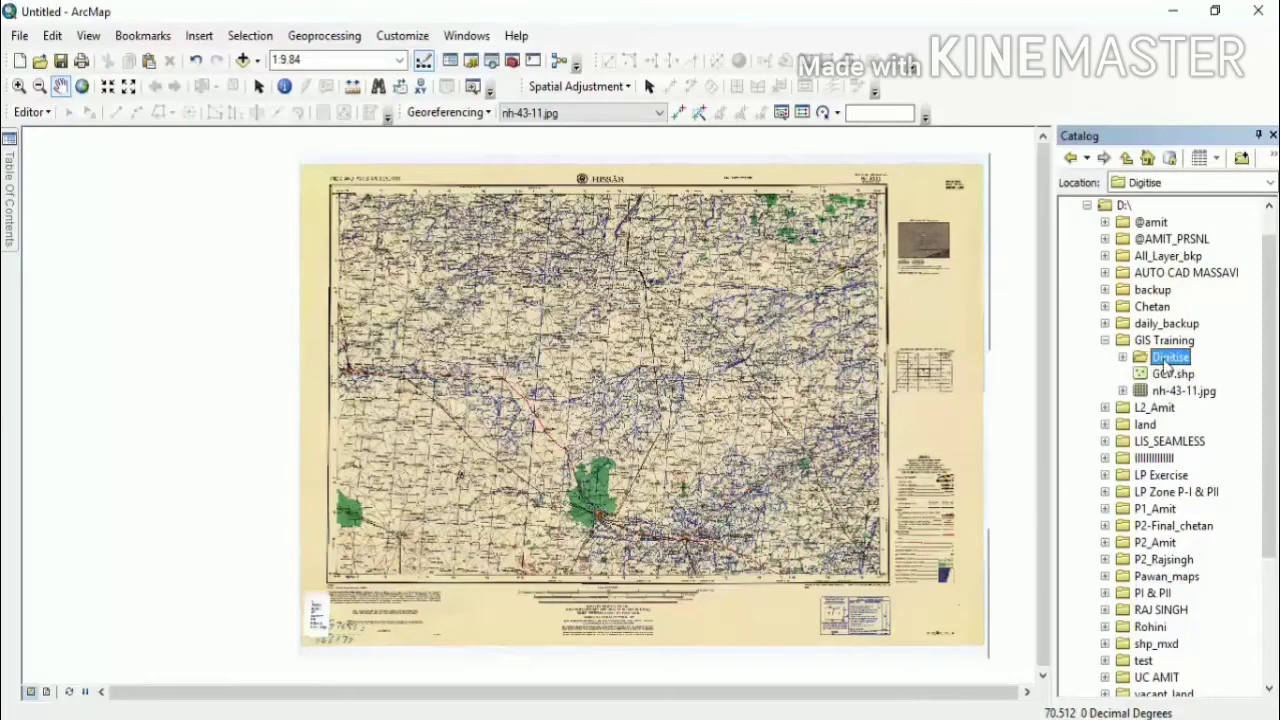
right_click(1166, 362)
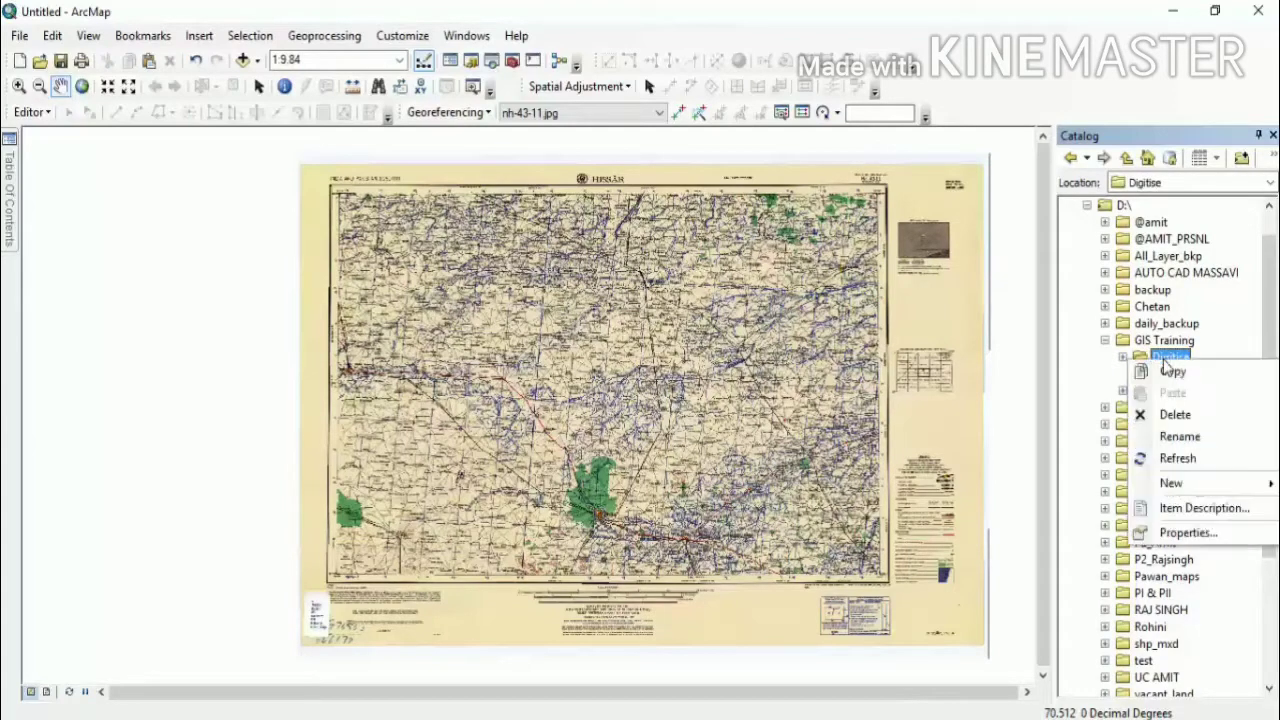
Step: Create a personal geodatabase named Haryana.mdb in the Digitise folder
mouse_move(1188, 479)
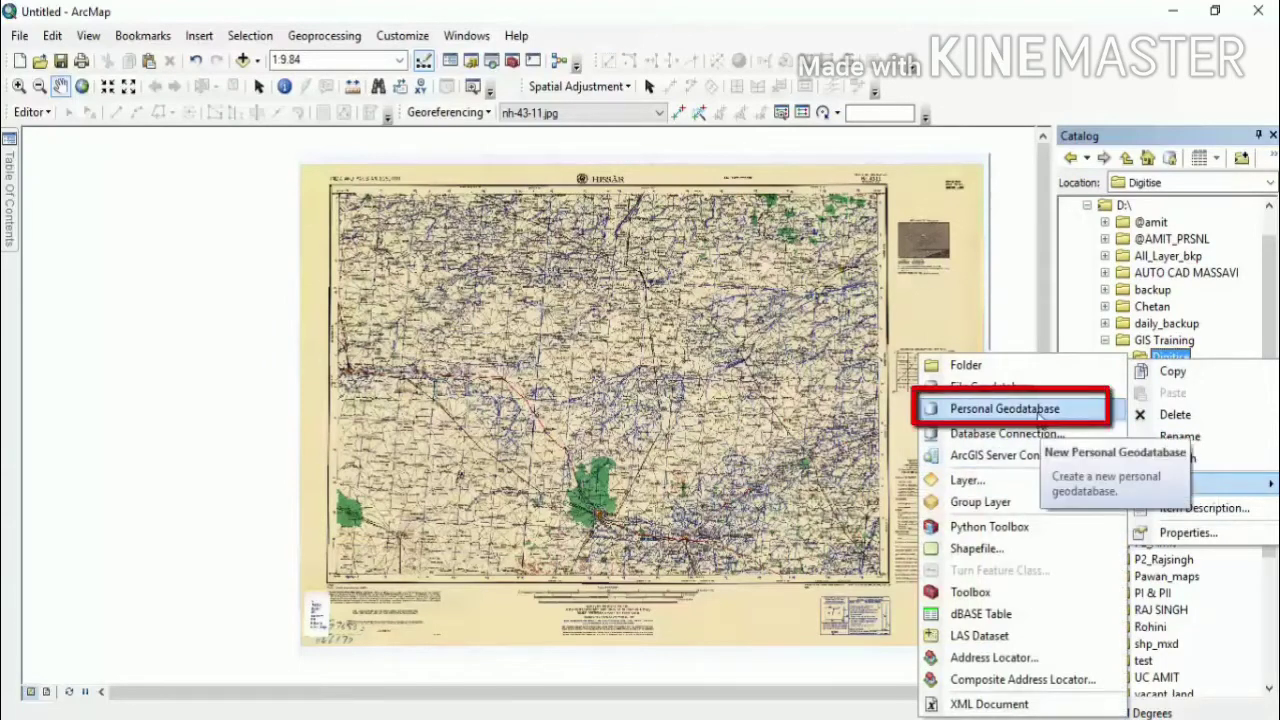
left_click(1040, 412)
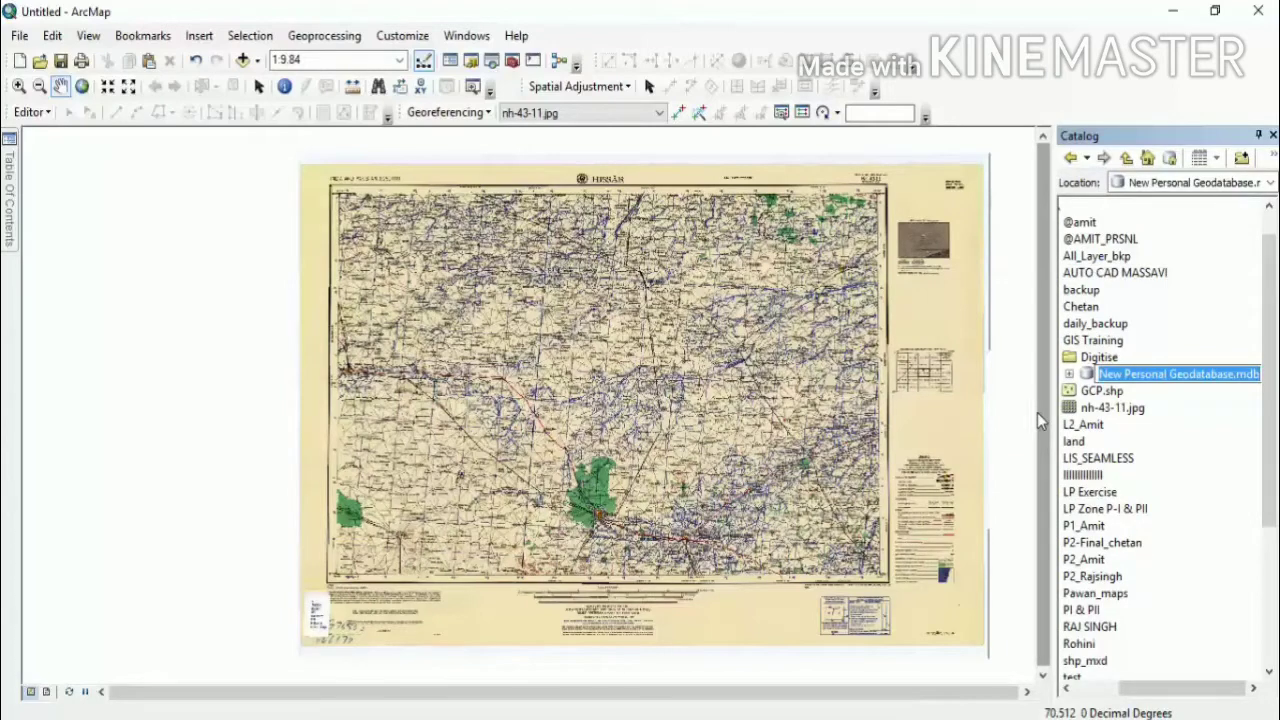
type("Hary")
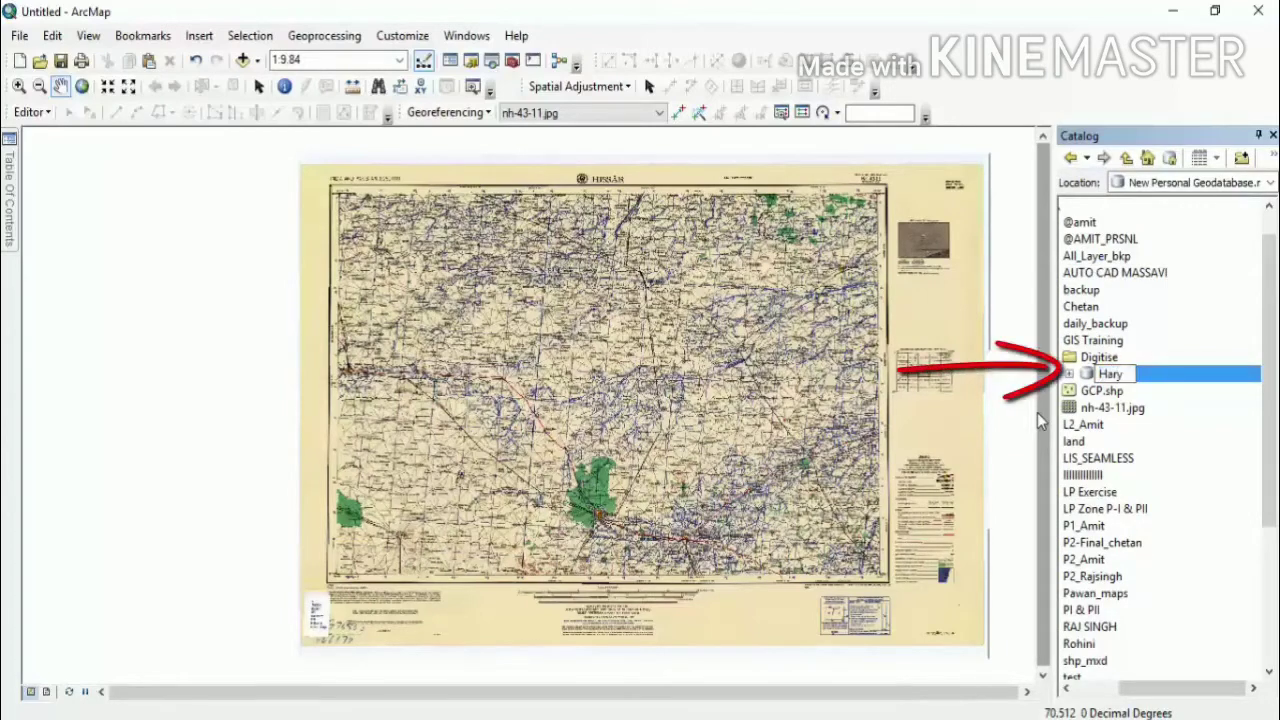
type("ana")
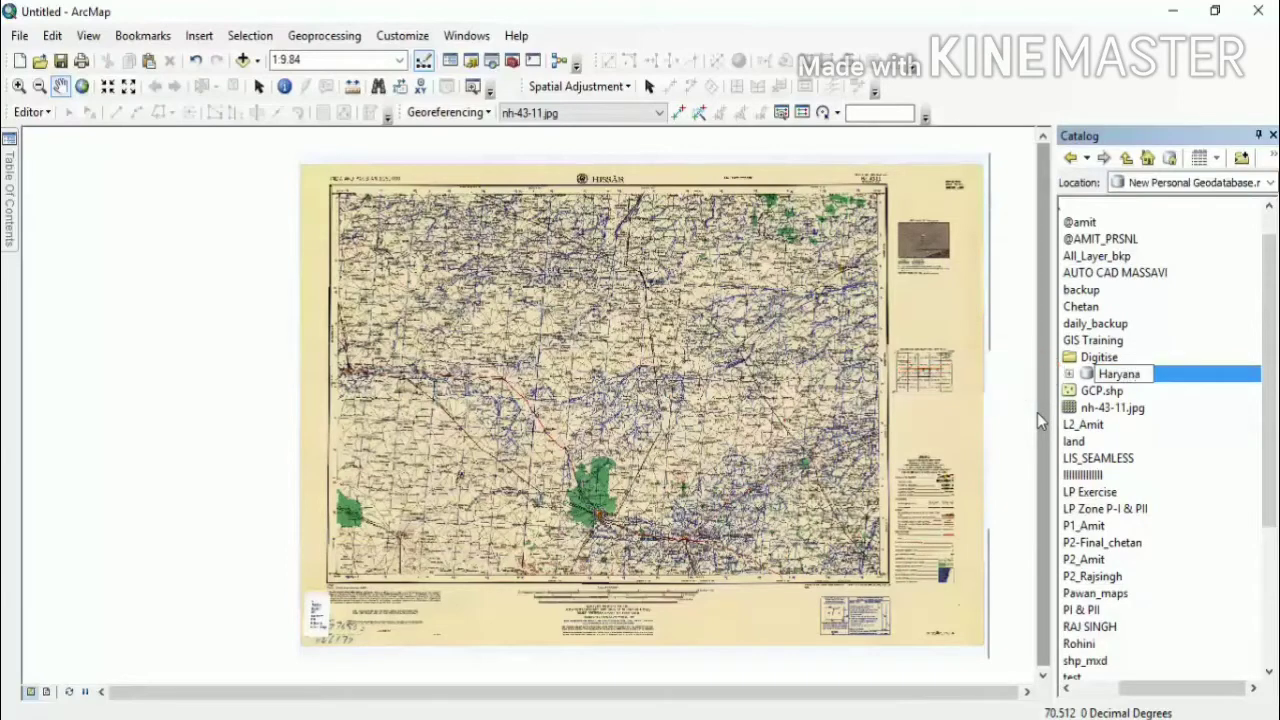
left_click(1121, 392)
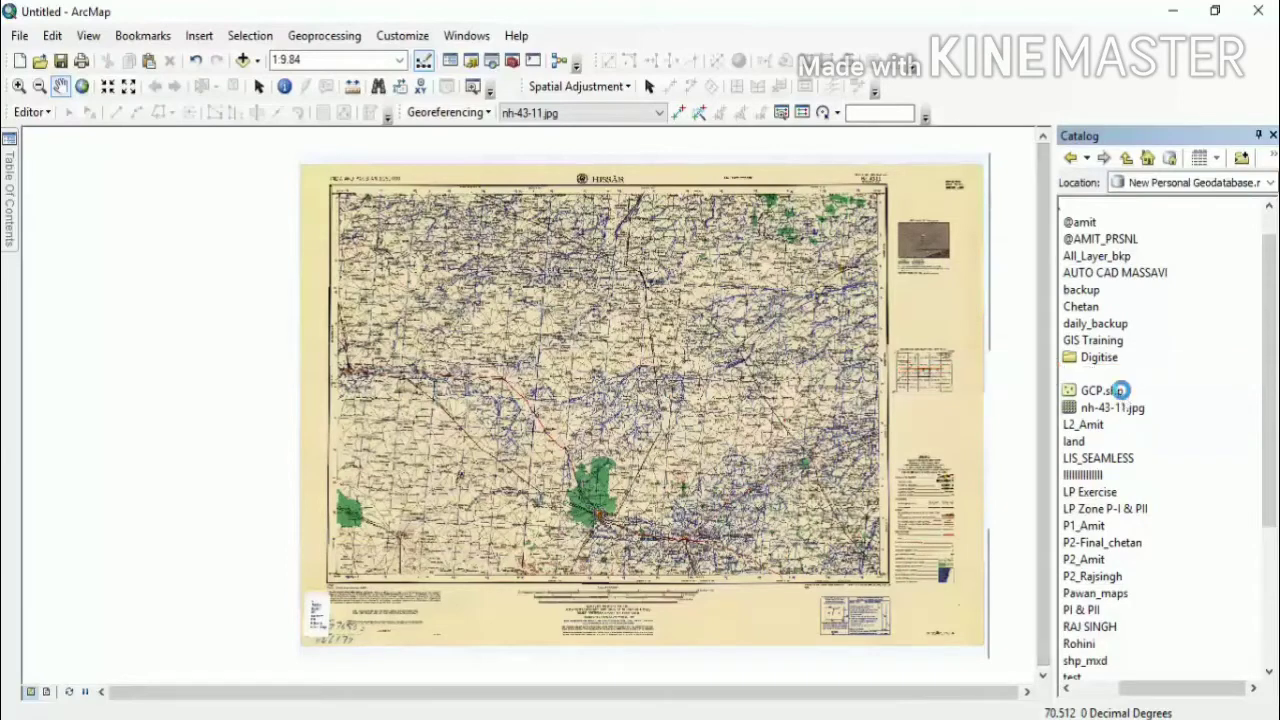
left_click(1117, 376)
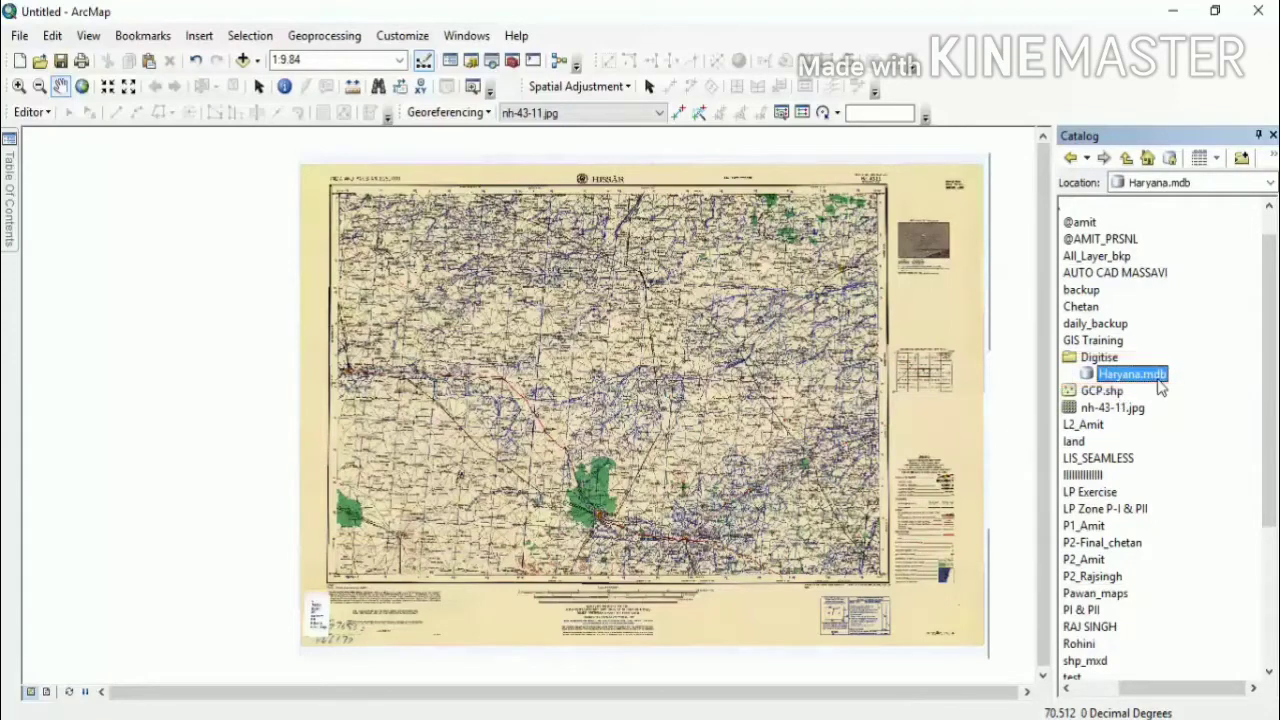
right_click(1113, 382)
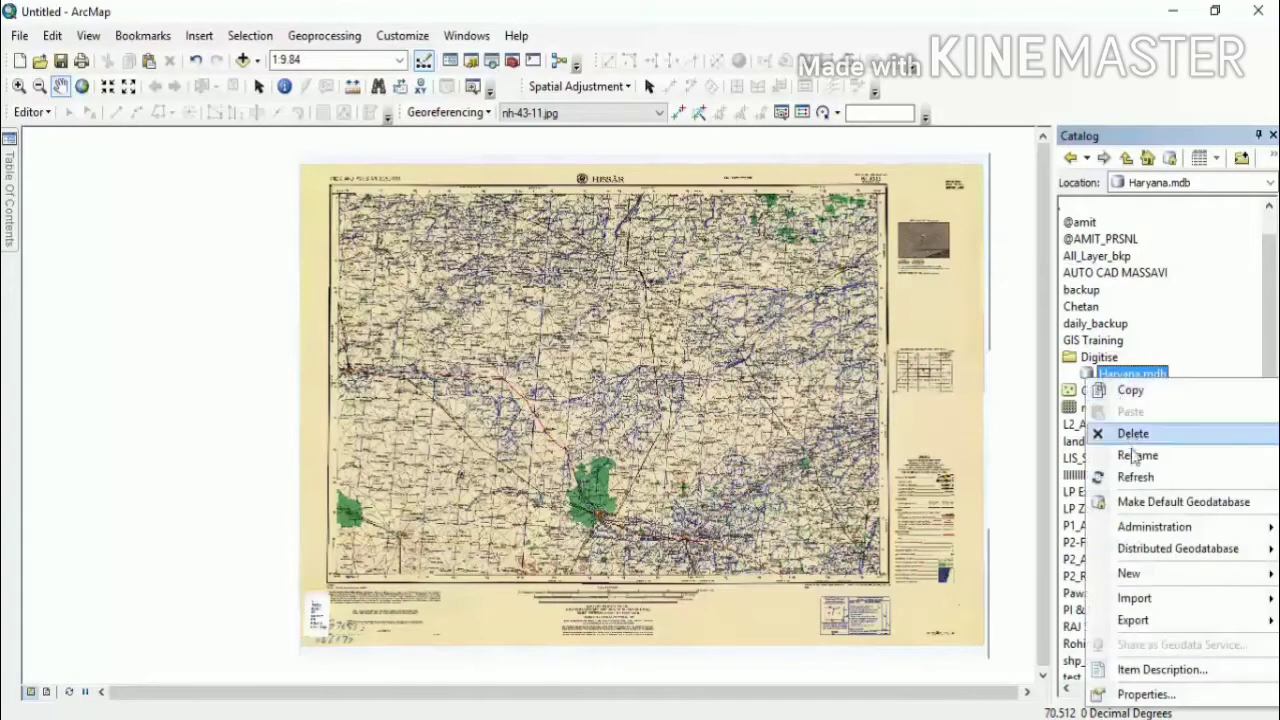
Step: Create feature dataset HISAR in Haryana.mdb with WGS_1984_UTM_Zone_43N coordinates
mouse_move(1141, 569)
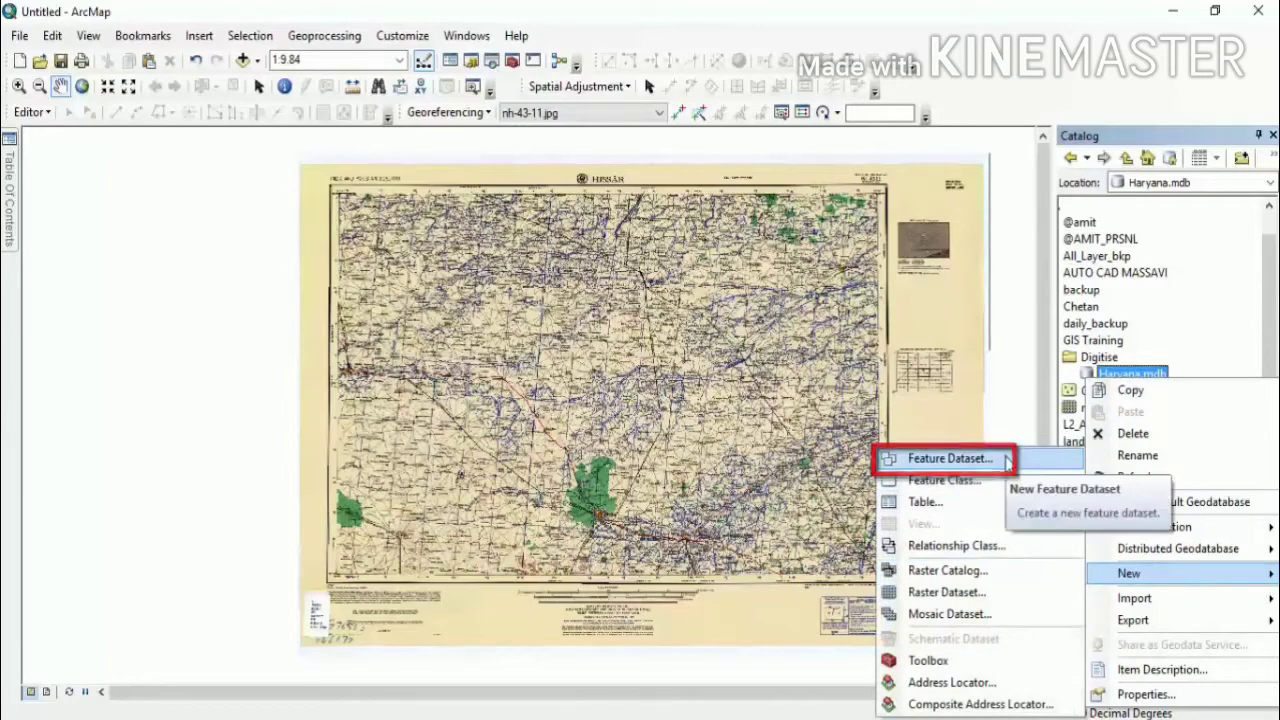
left_click(1030, 462)
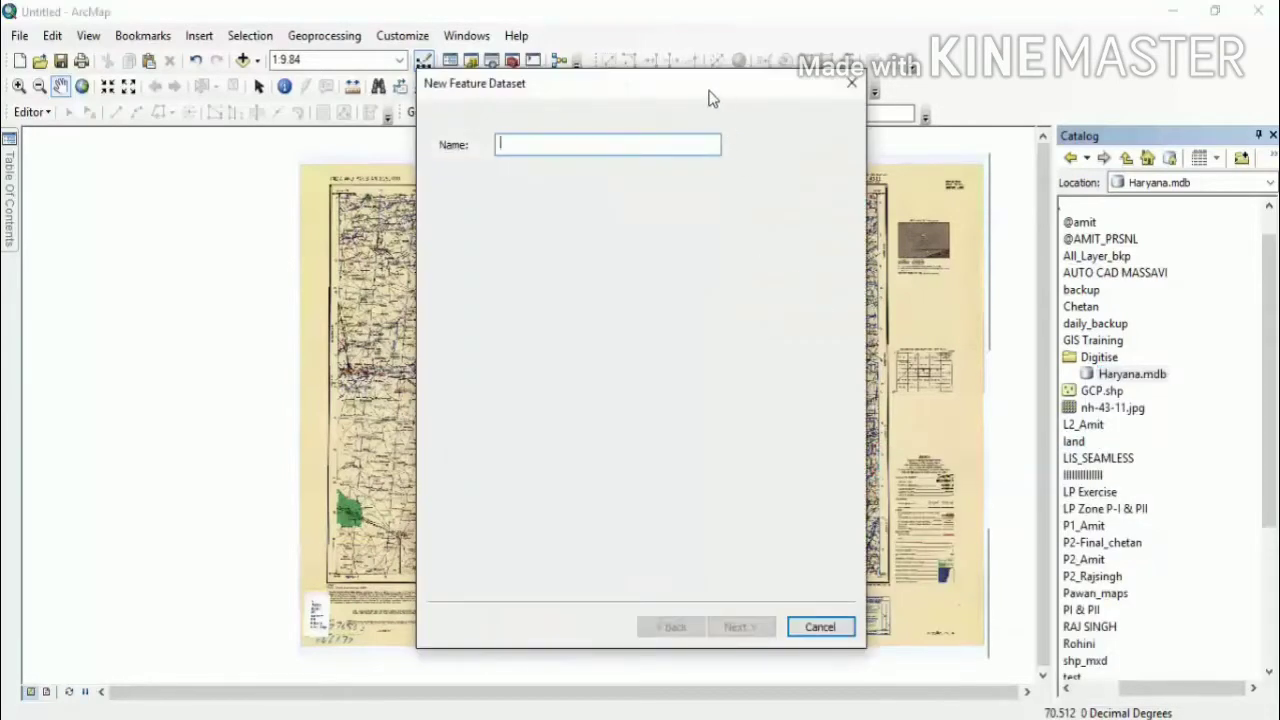
left_click_drag(697, 100, 714, 226)
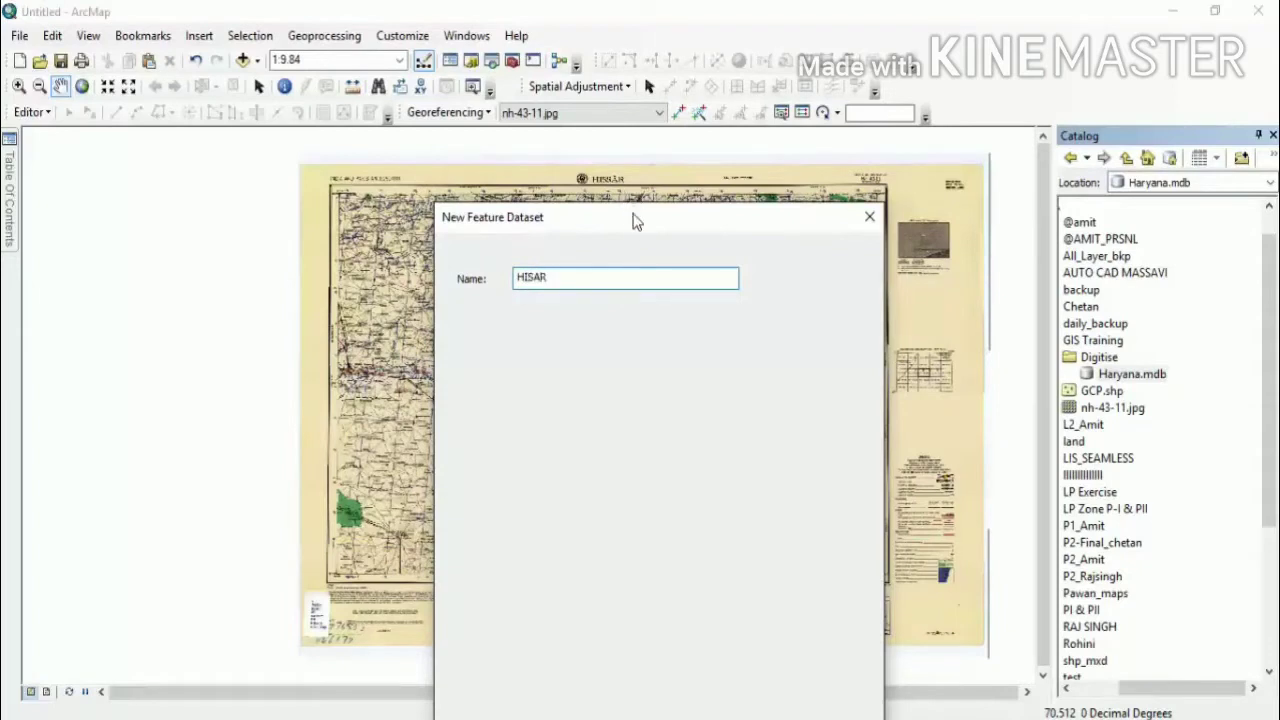
left_click_drag(633, 222, 612, 112)
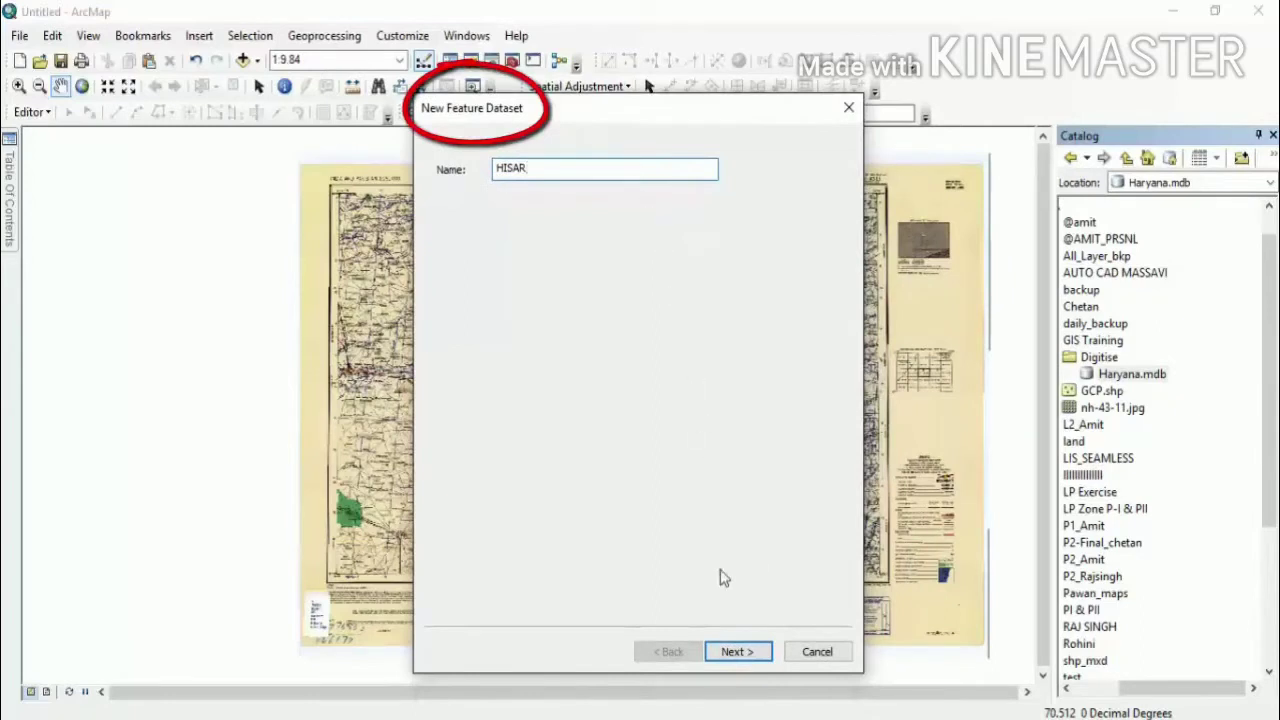
left_click(735, 660)
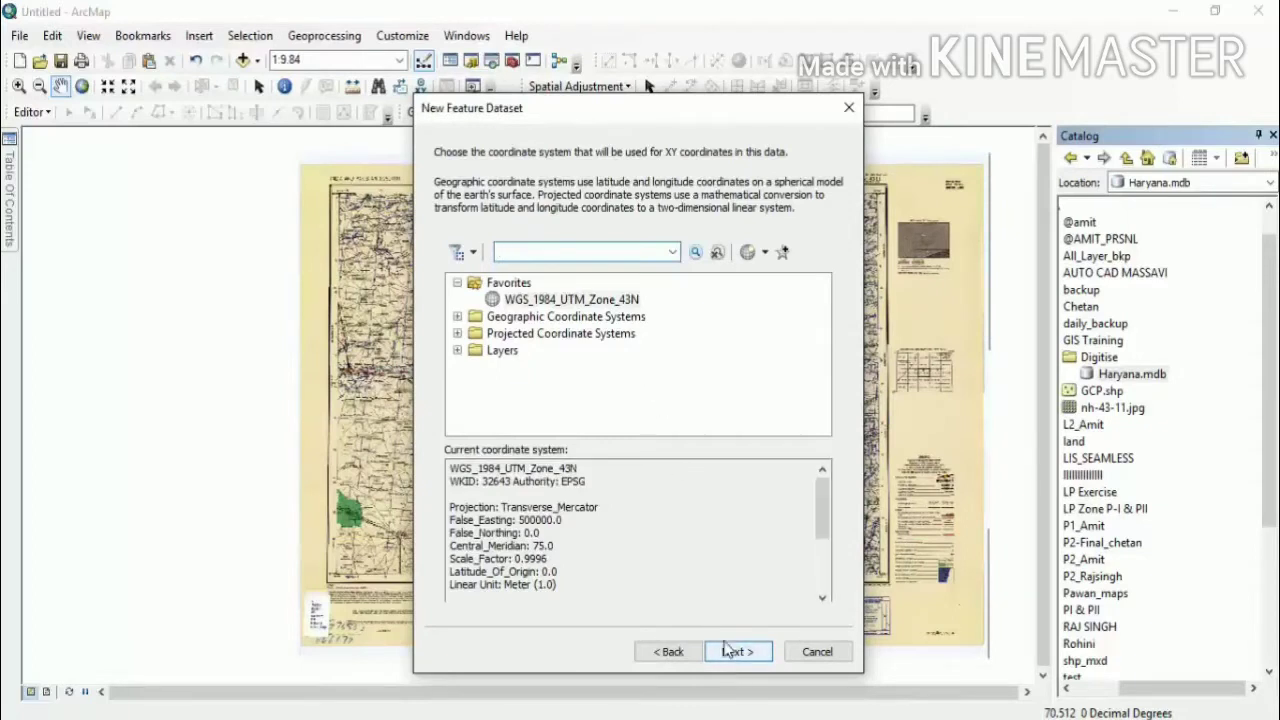
left_click(616, 302)
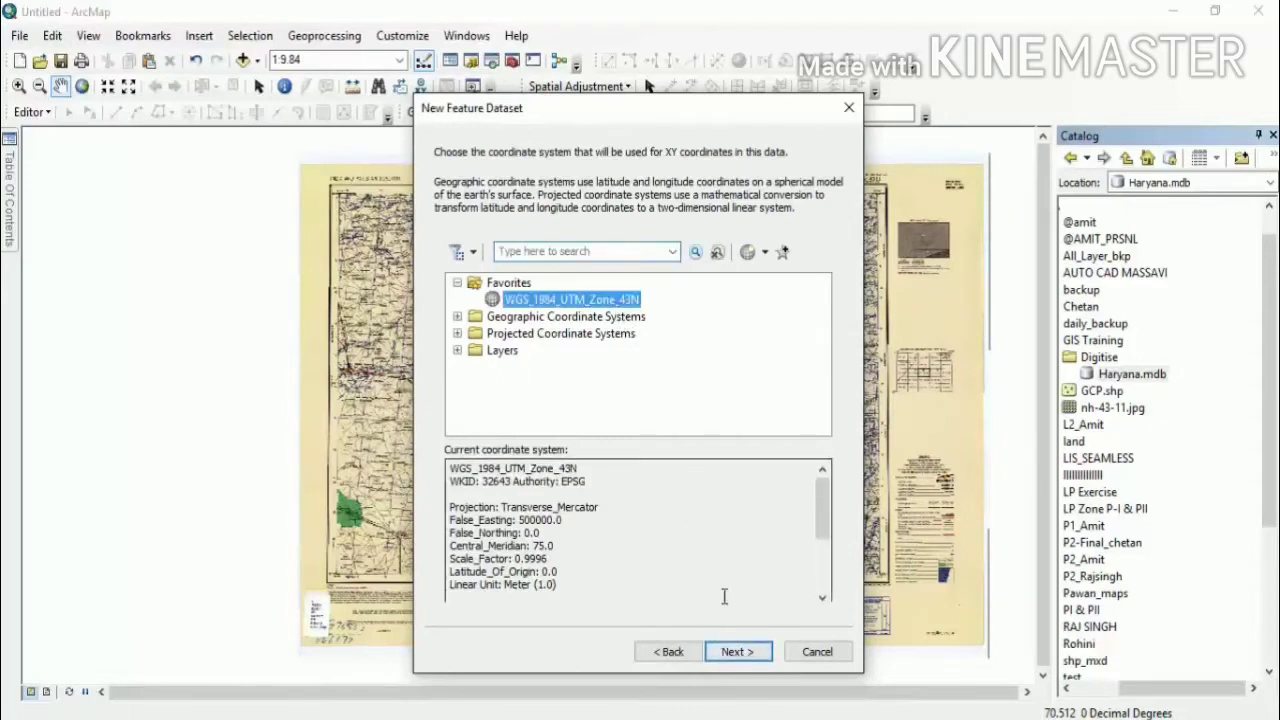
left_click(738, 655)
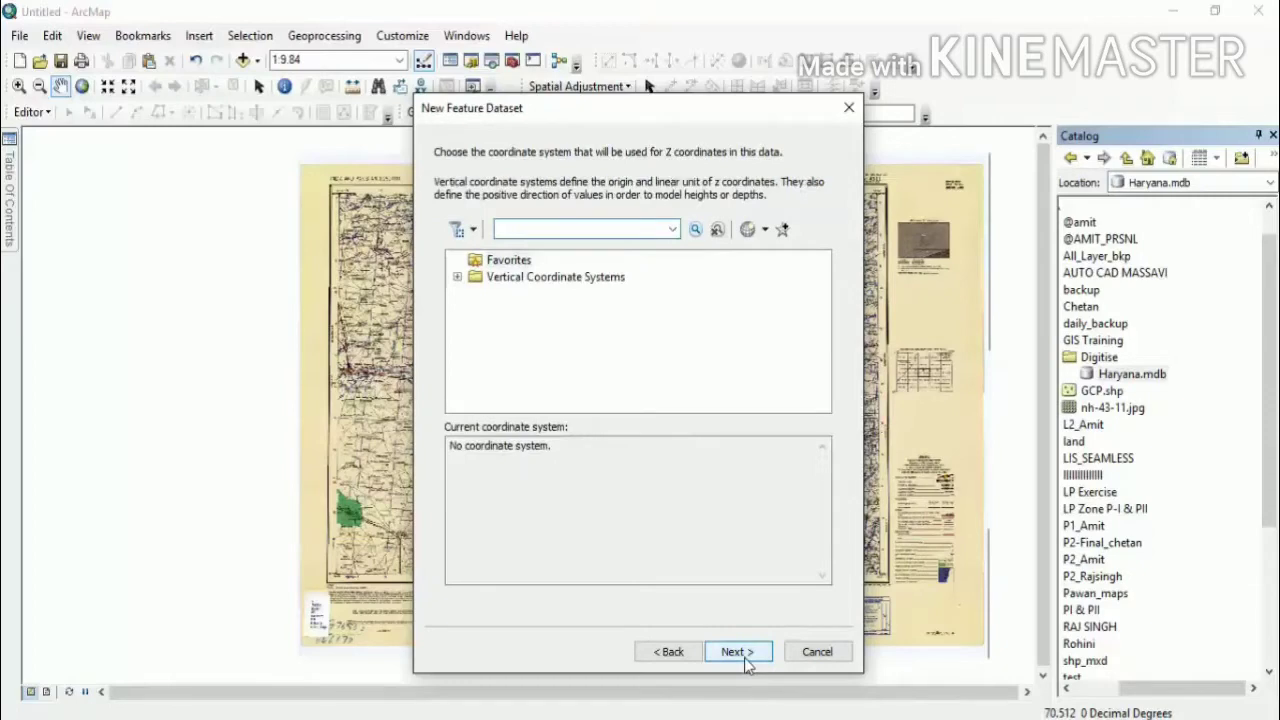
left_click(745, 664)
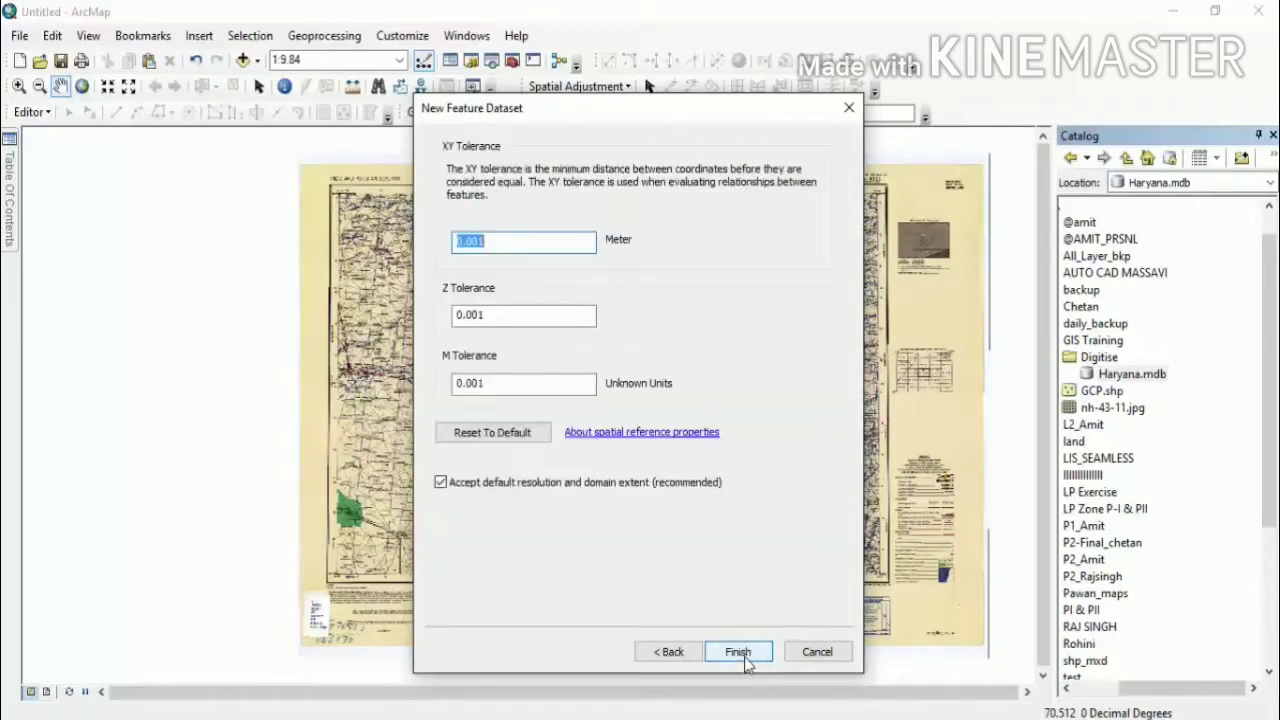
left_click(740, 655)
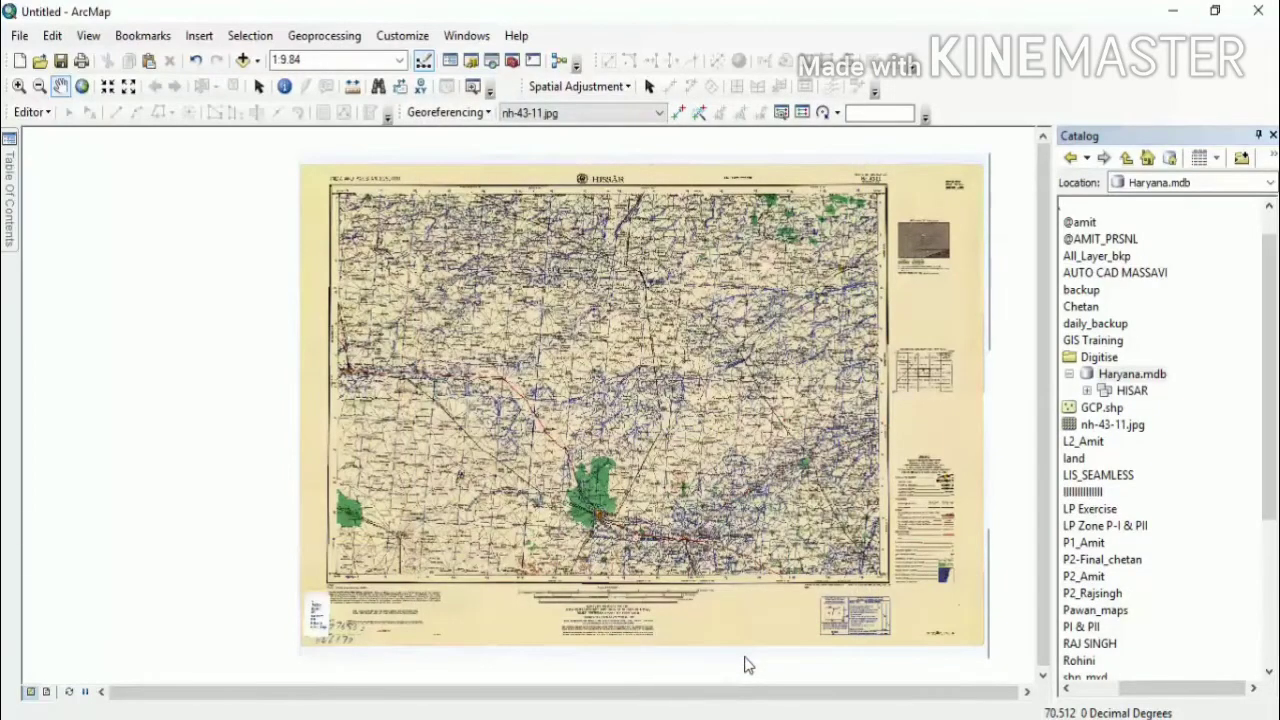
Step: Start a new polygon feature class in HISAR named Settlement
left_click(1088, 396)
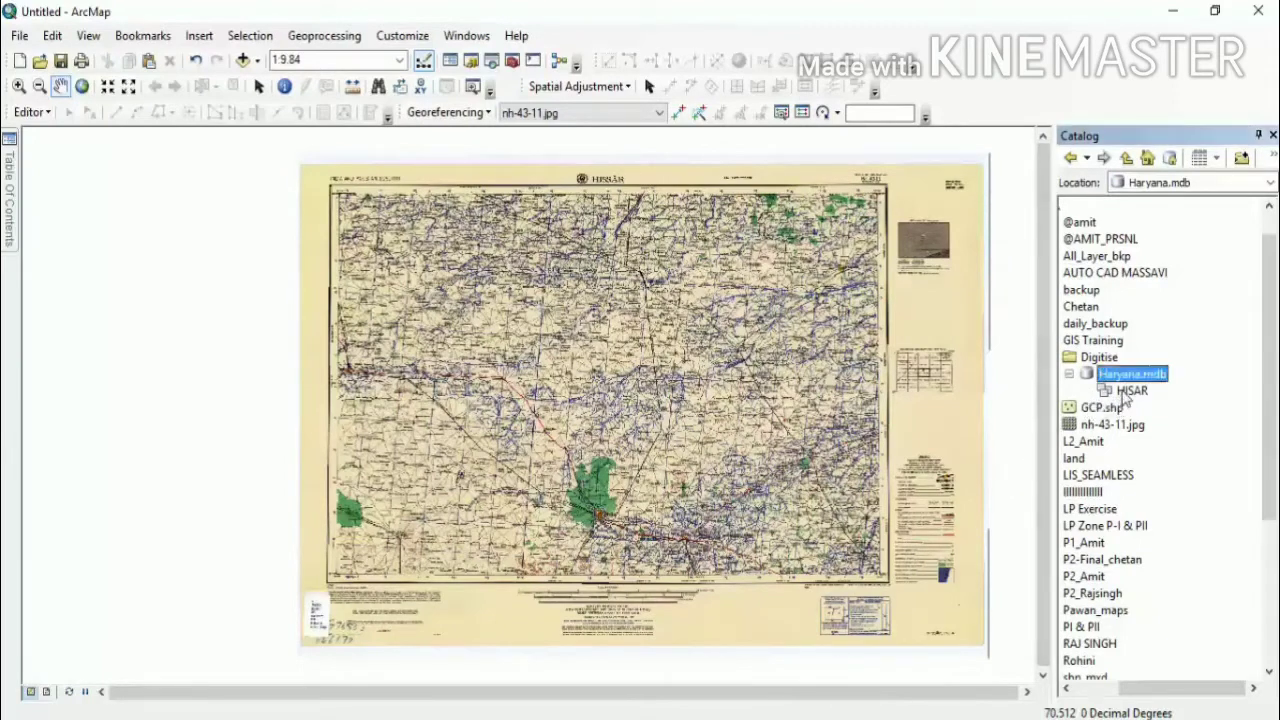
left_click(1126, 393)
right_click(1126, 392)
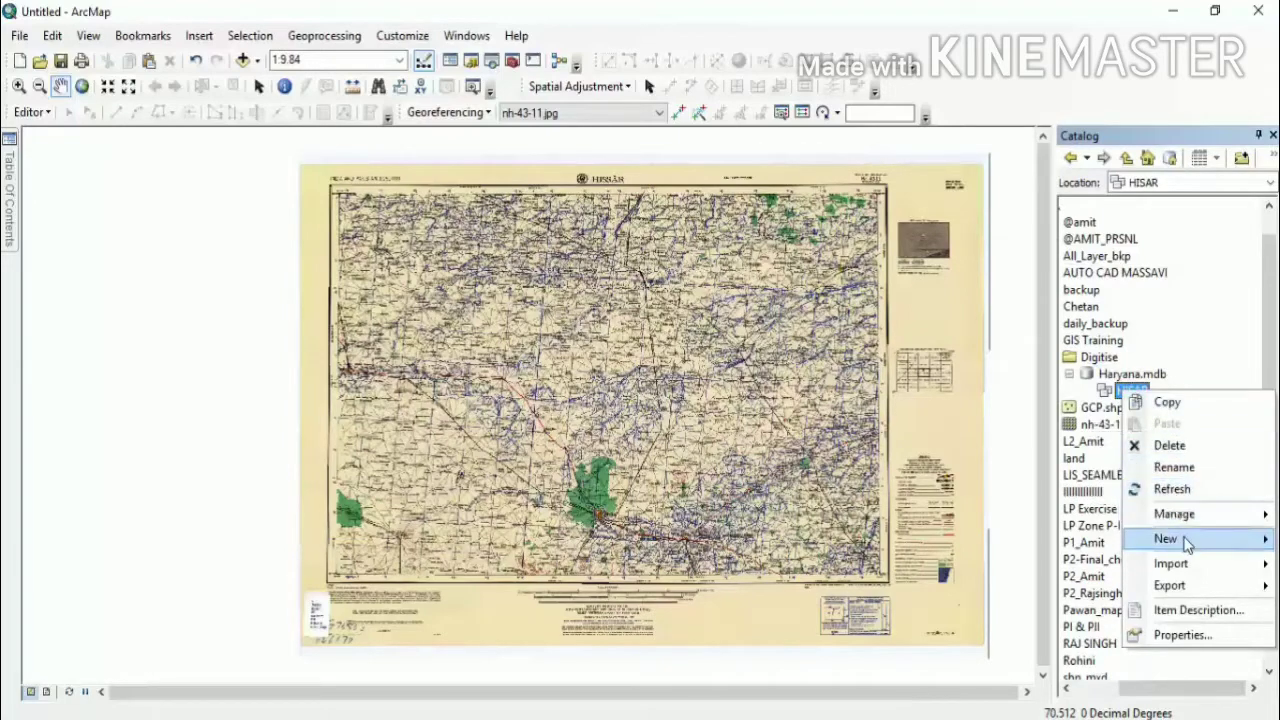
mouse_move(1186, 541)
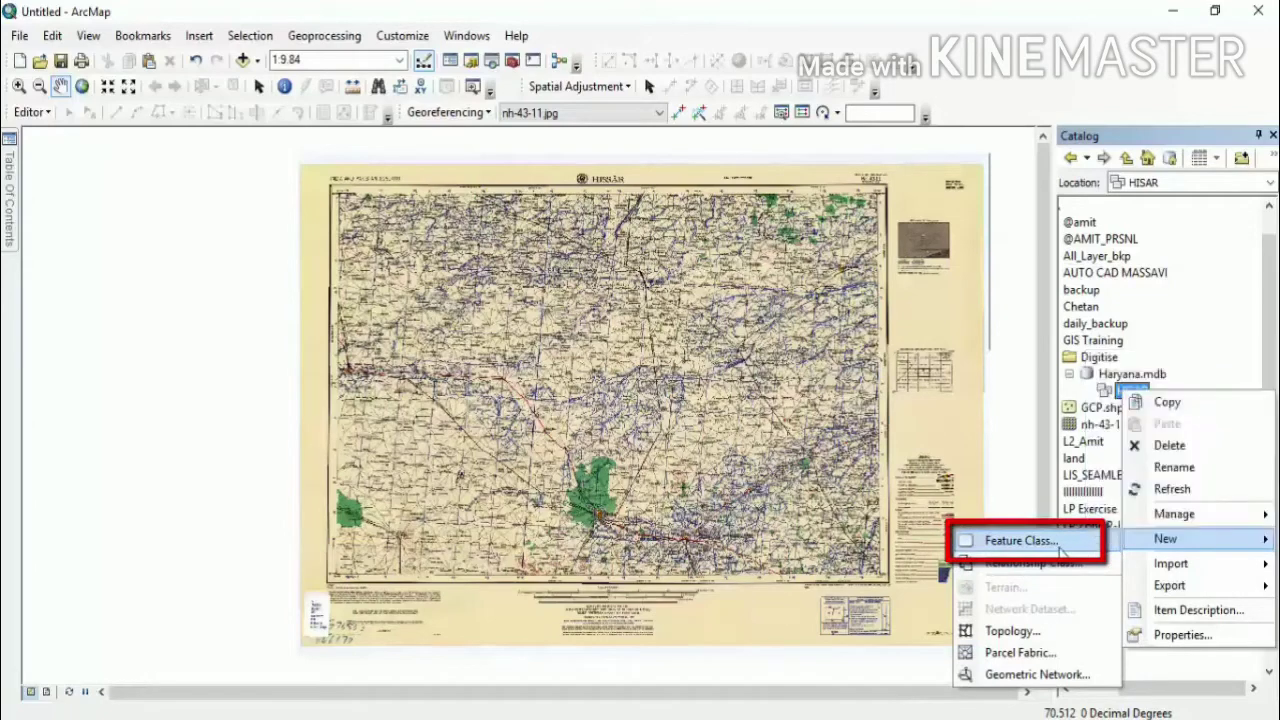
left_click(1066, 549)
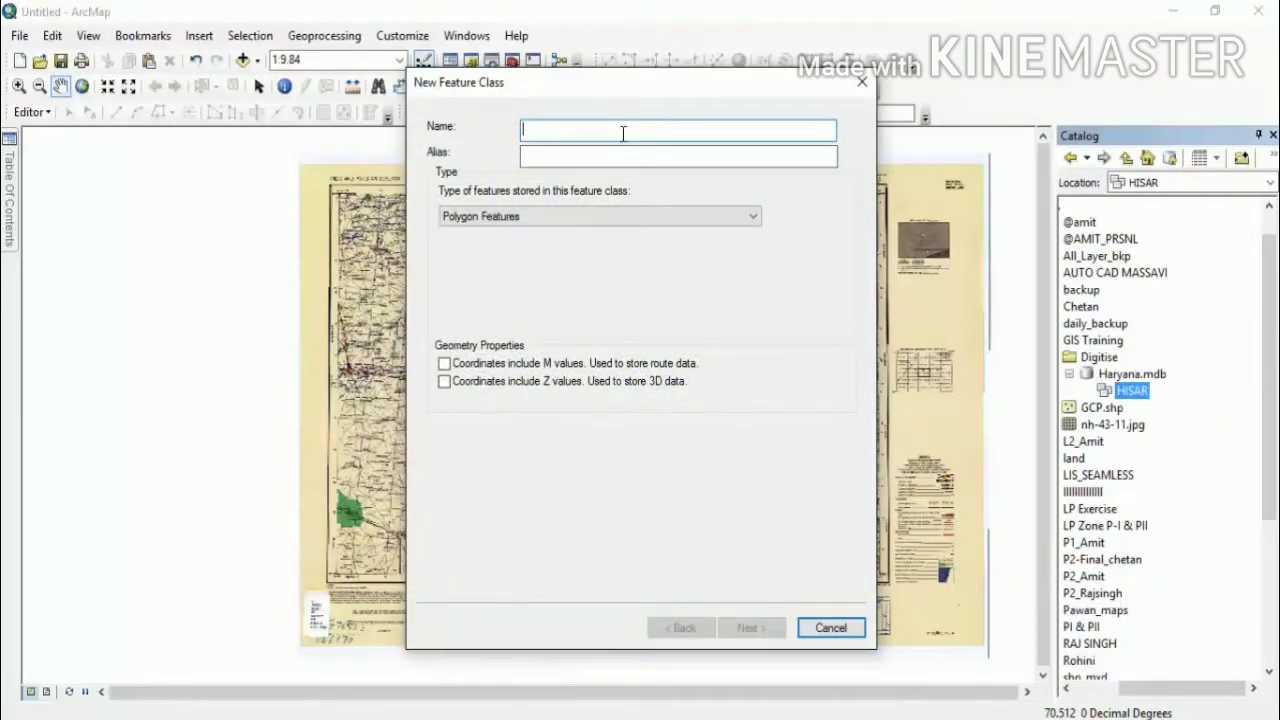
type("s")
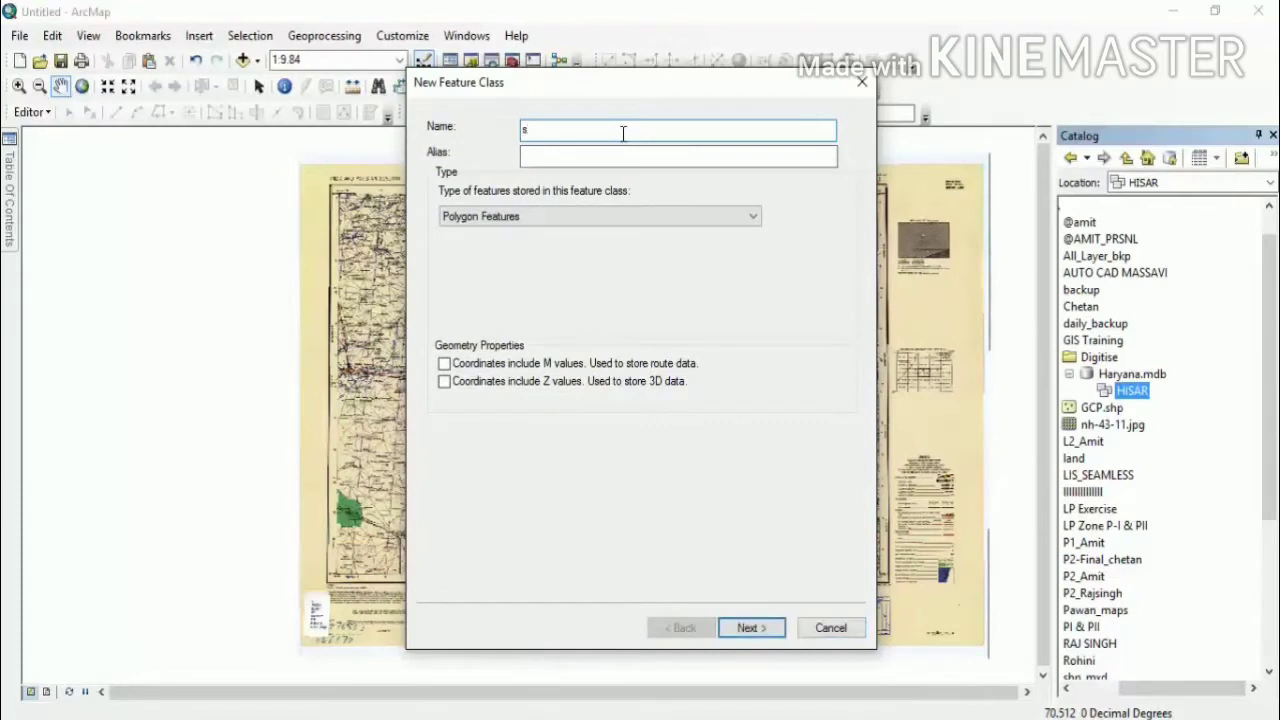
key("BackSpace")
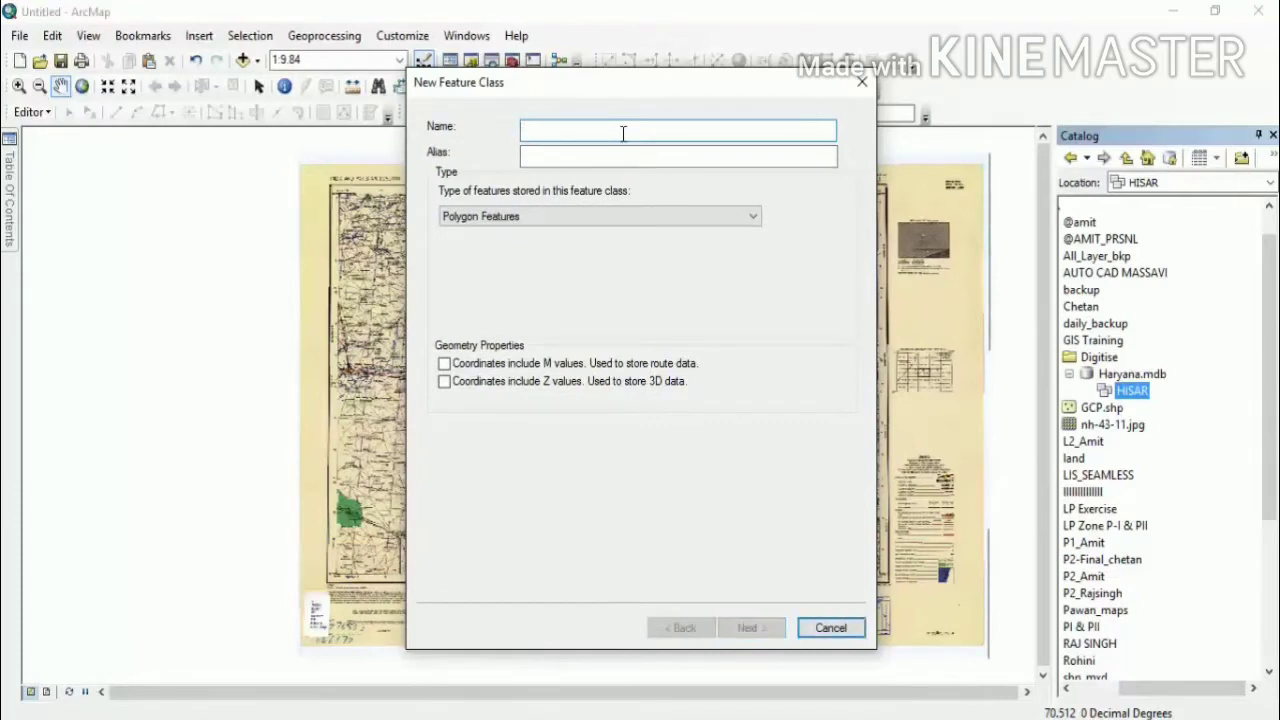
type("Se")
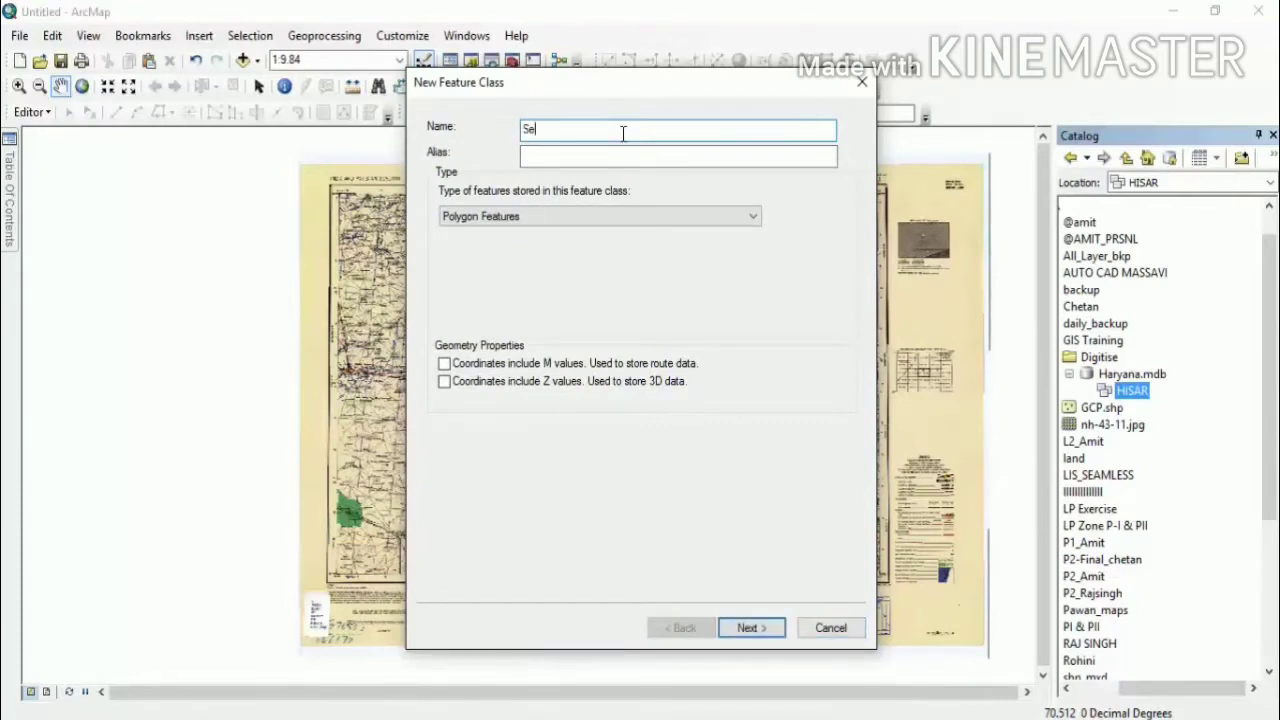
type("ttlement")
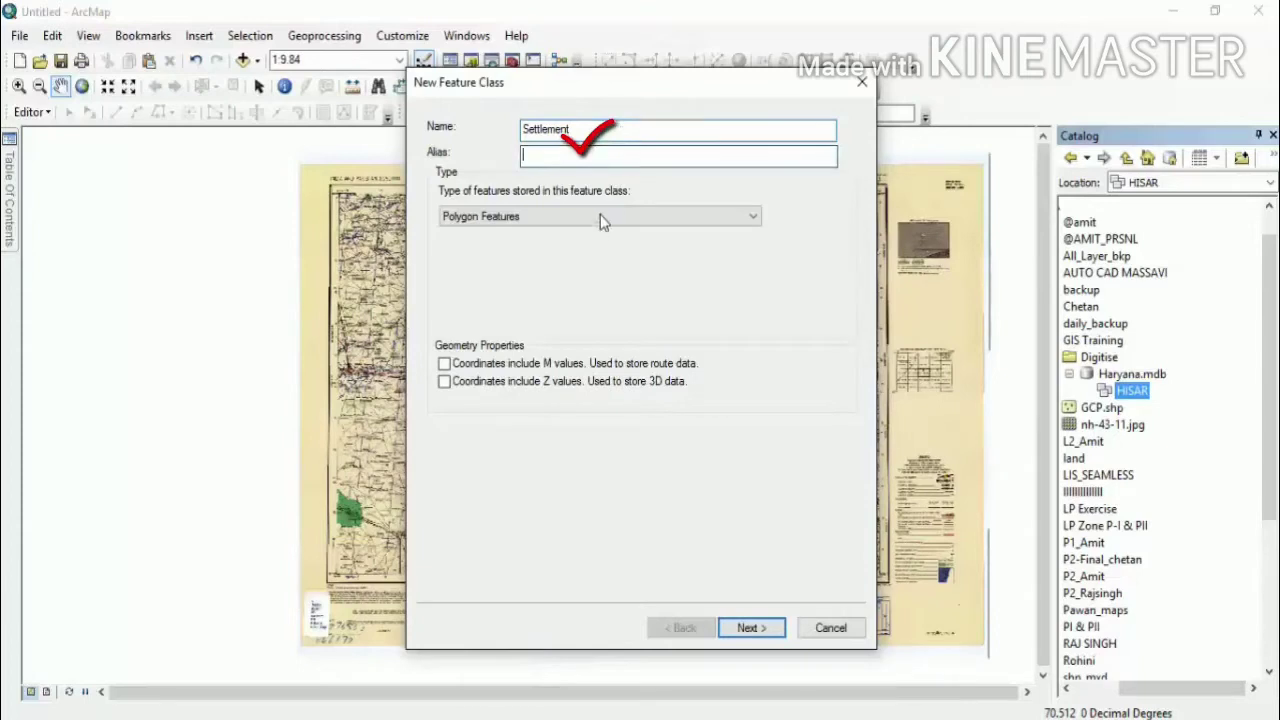
left_click(582, 155)
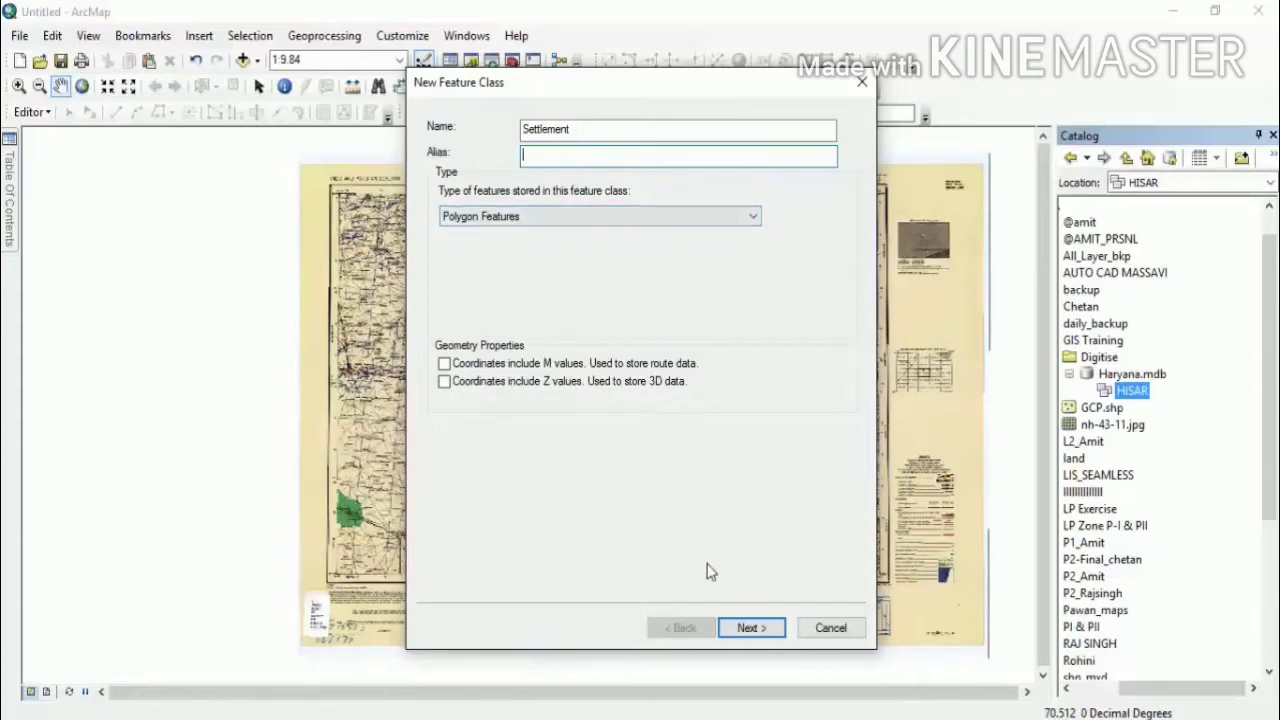
Step: Go to the fields page and inspect the OBJECTID and SHAPE field properties
left_click(742, 628)
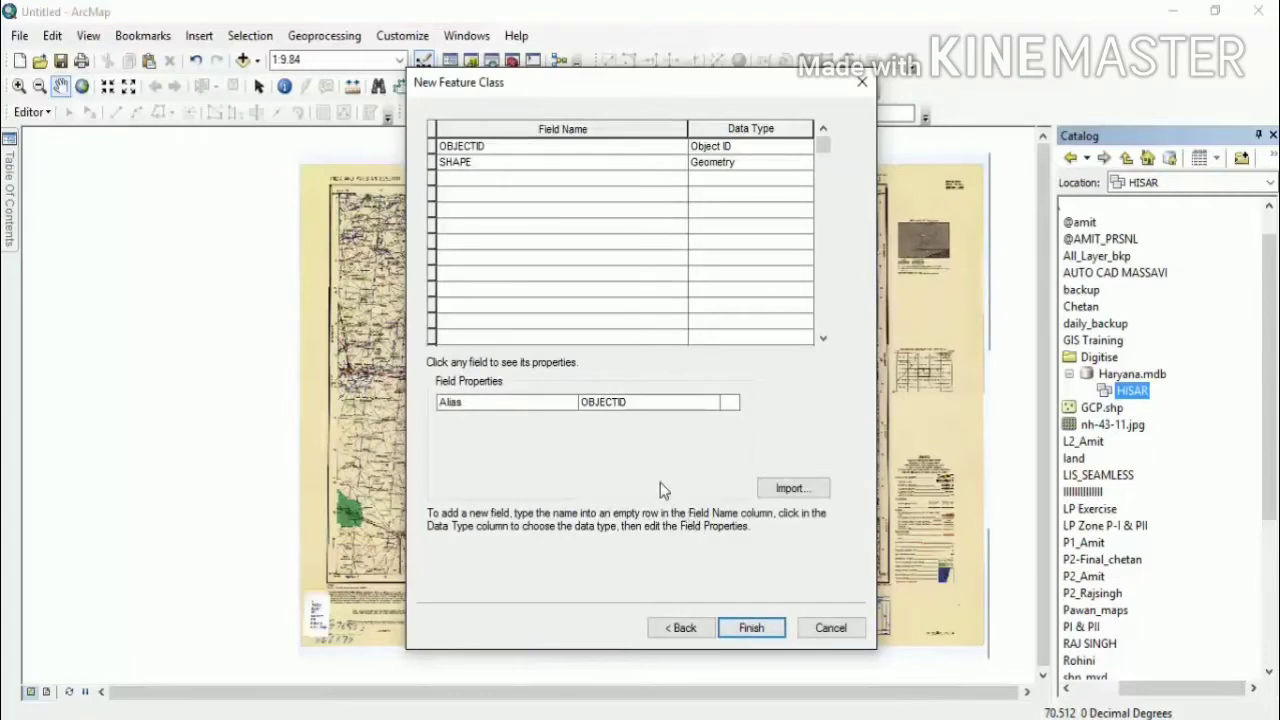
left_click(488, 163)
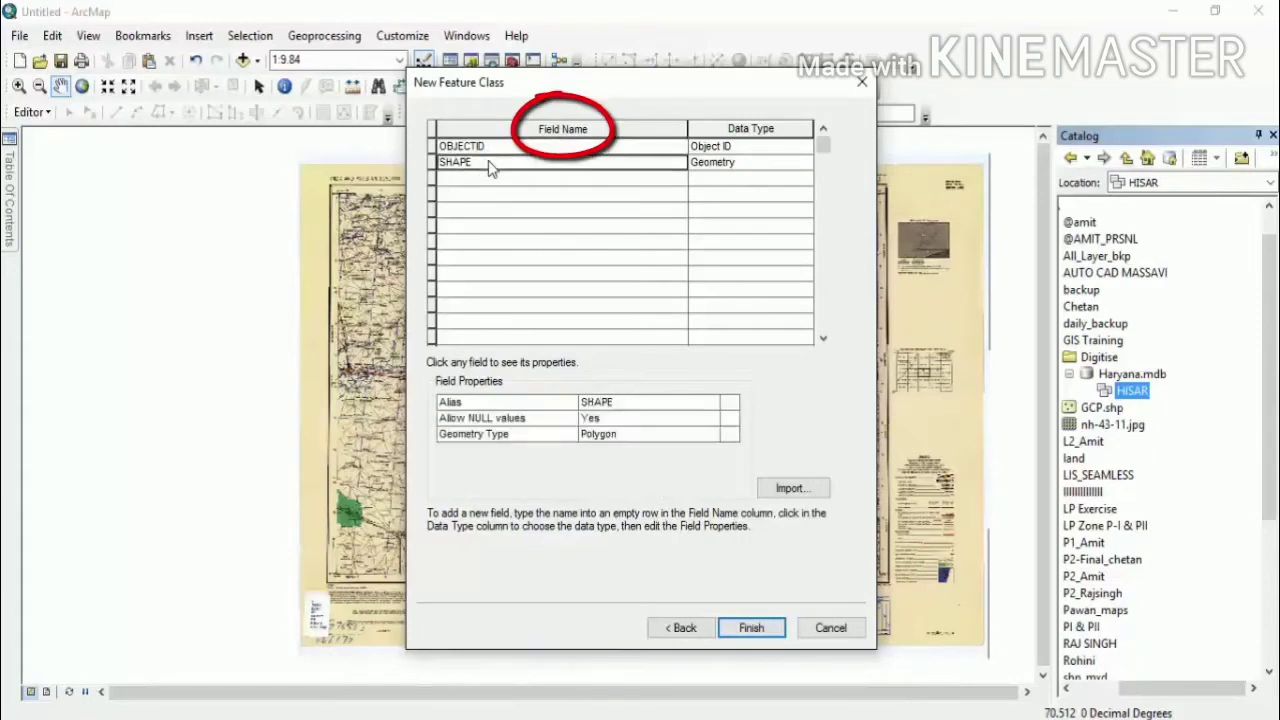
left_click(501, 148)
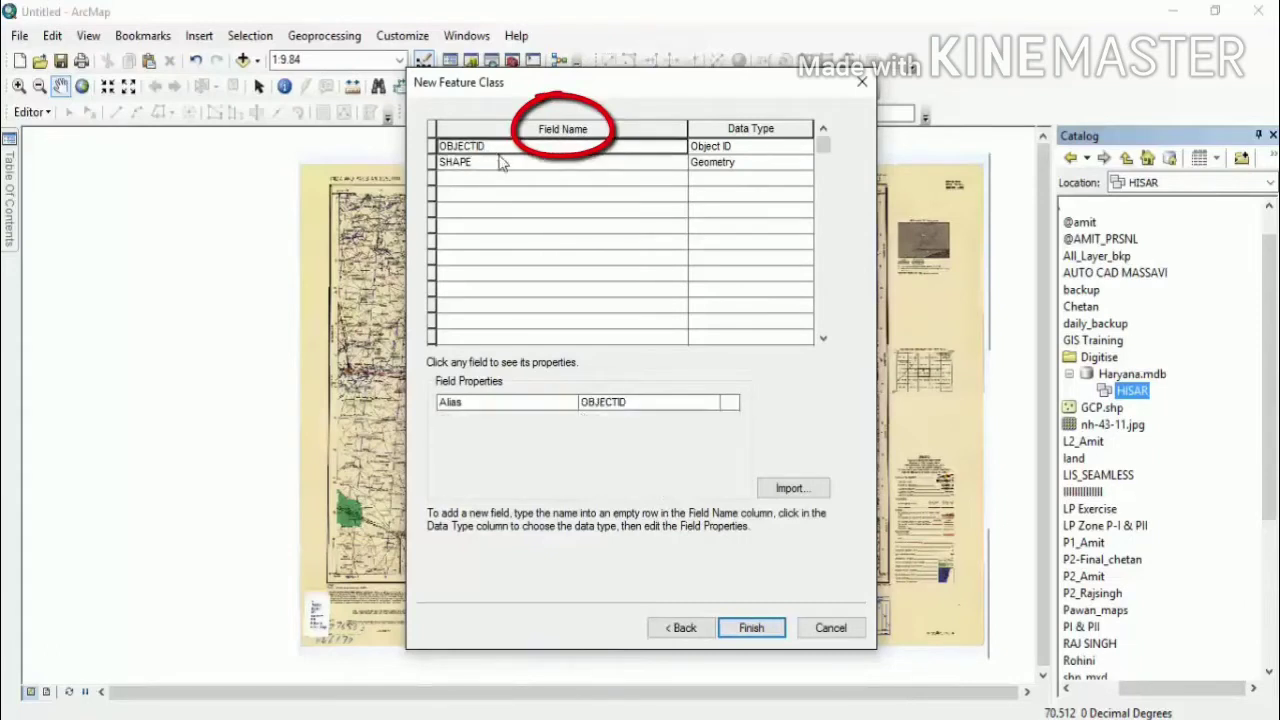
left_click(490, 178)
left_click(488, 147)
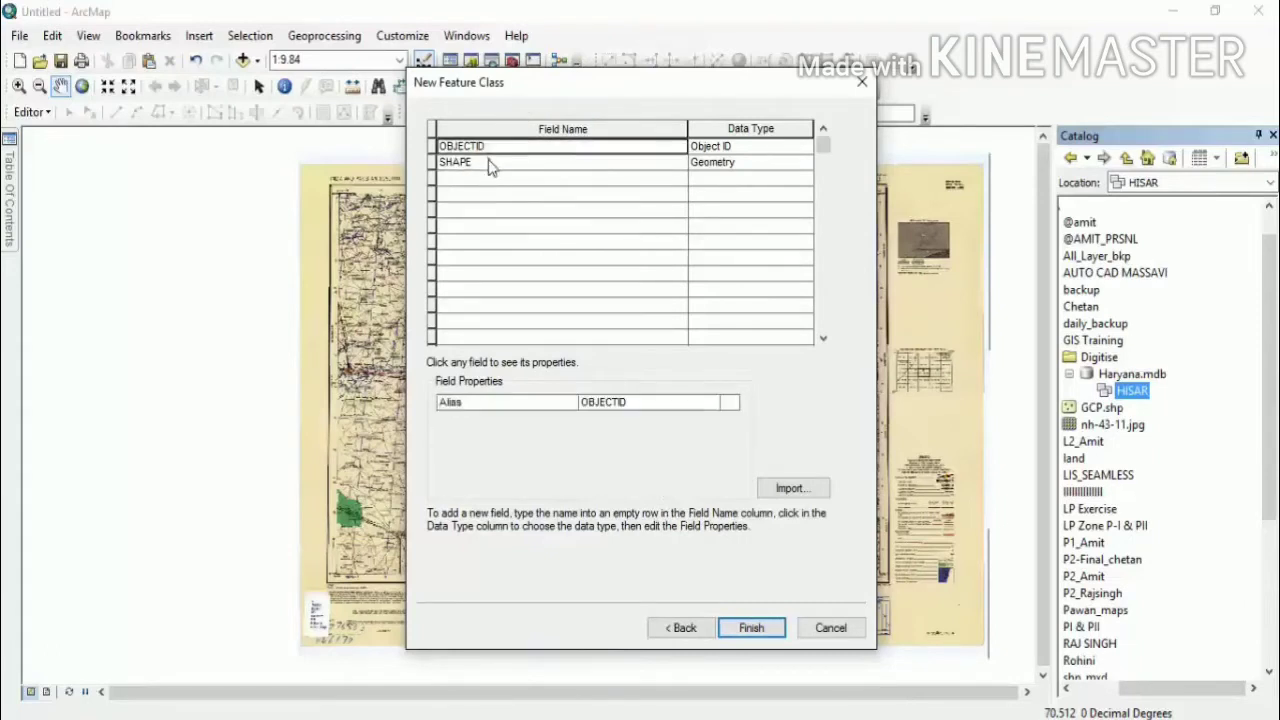
left_click(488, 165)
left_click(502, 148)
left_click(483, 148)
left_click(490, 165)
key("Up")
Step: Add a Village_Name text field of length 70 and finish the Settlement feature class
left_click(488, 185)
left_click(488, 185)
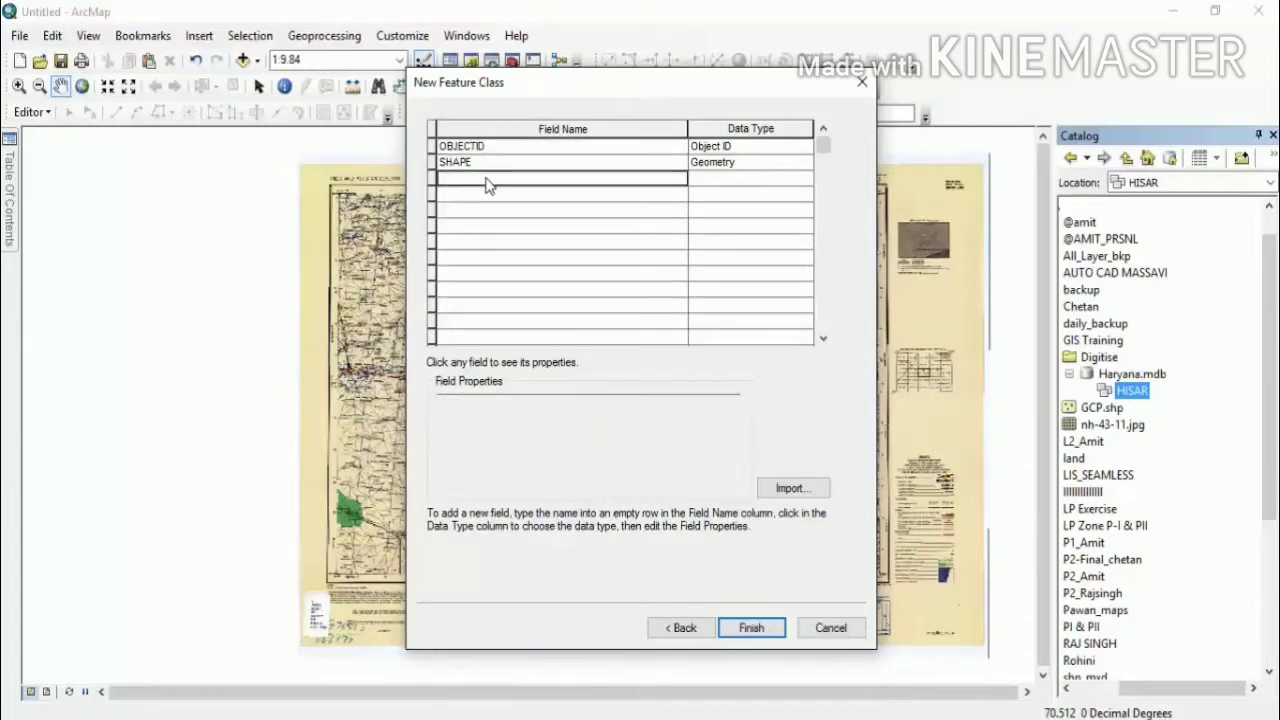
type("AE")
key("BackSpace")
key("BackSpace")
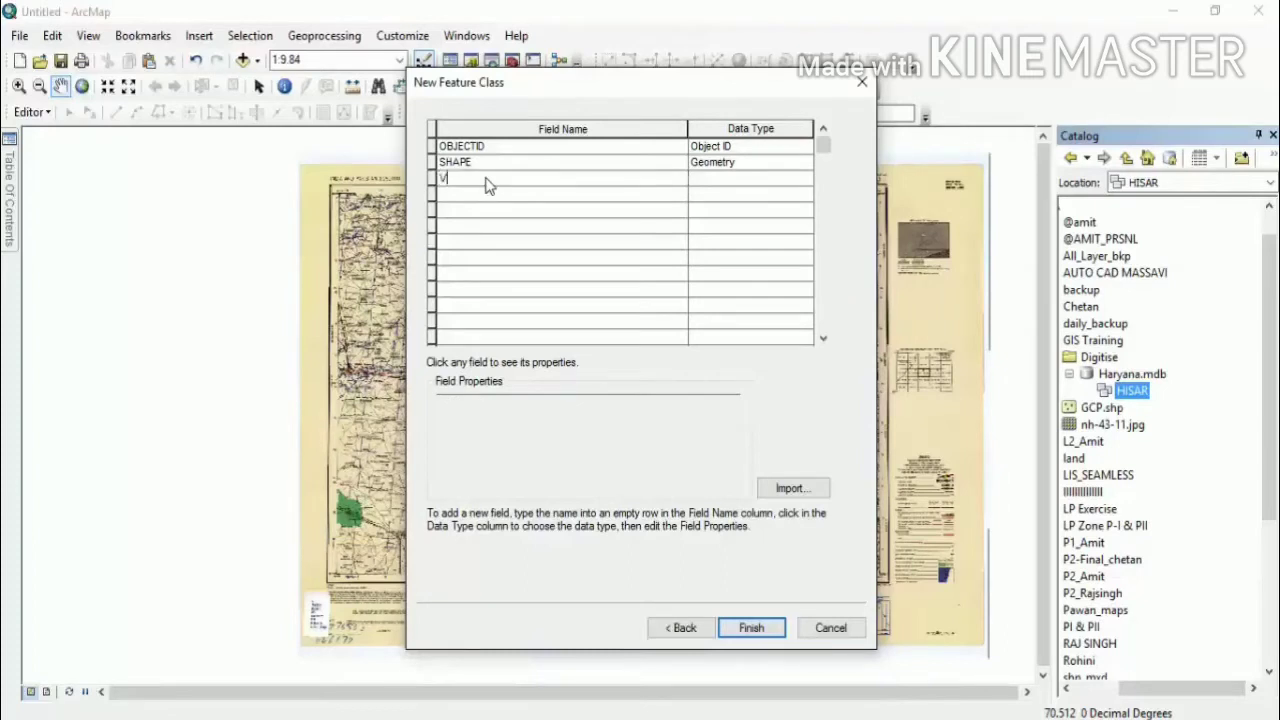
type("Village_Name")
left_click(700, 184)
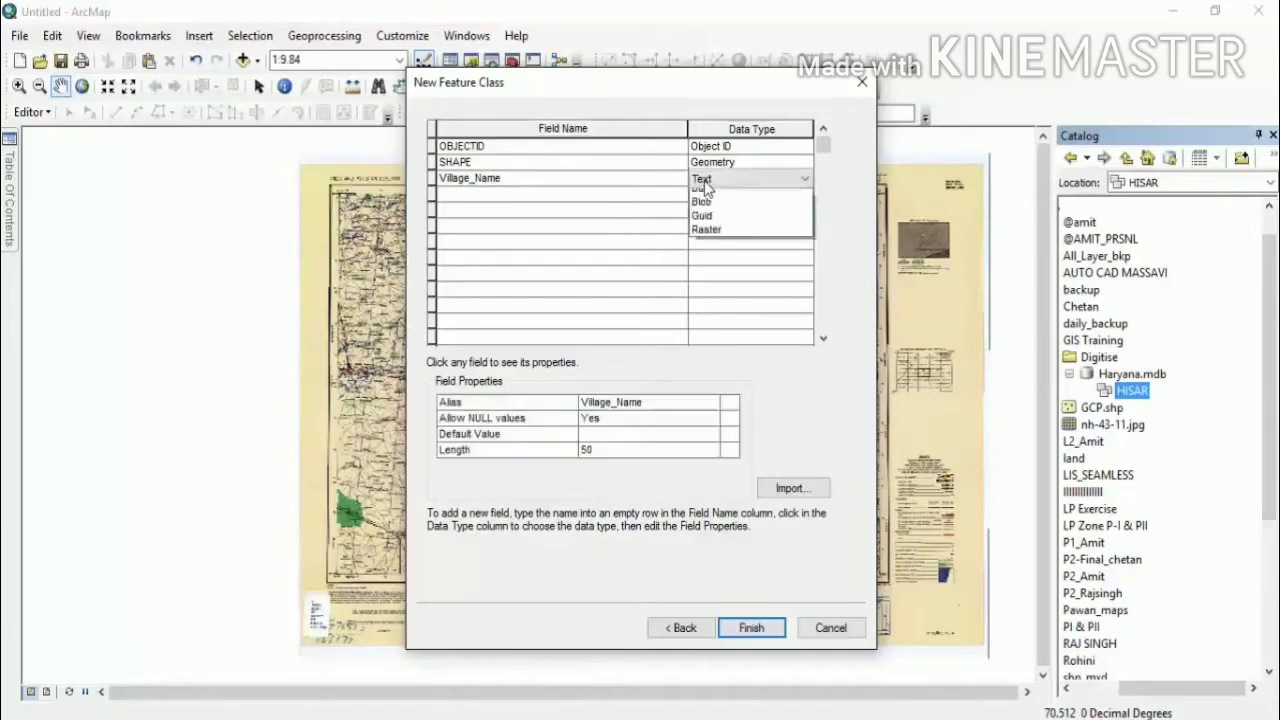
left_click(702, 252)
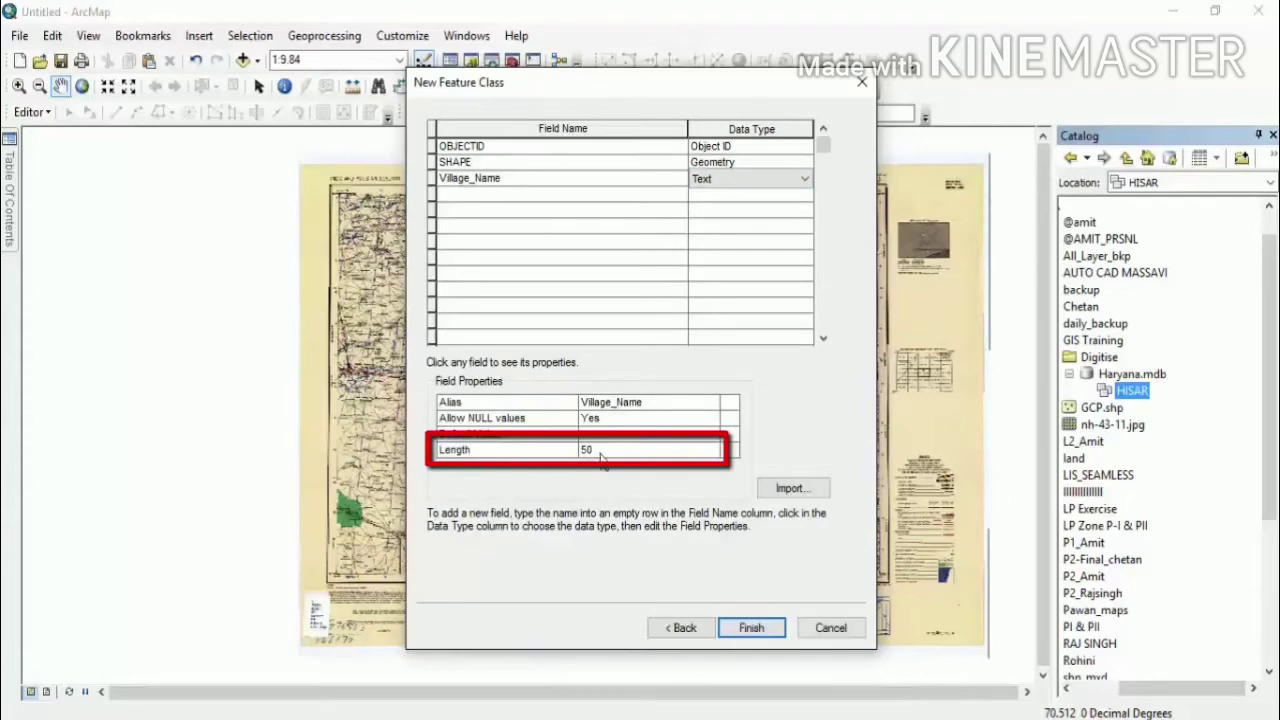
left_click(611, 450)
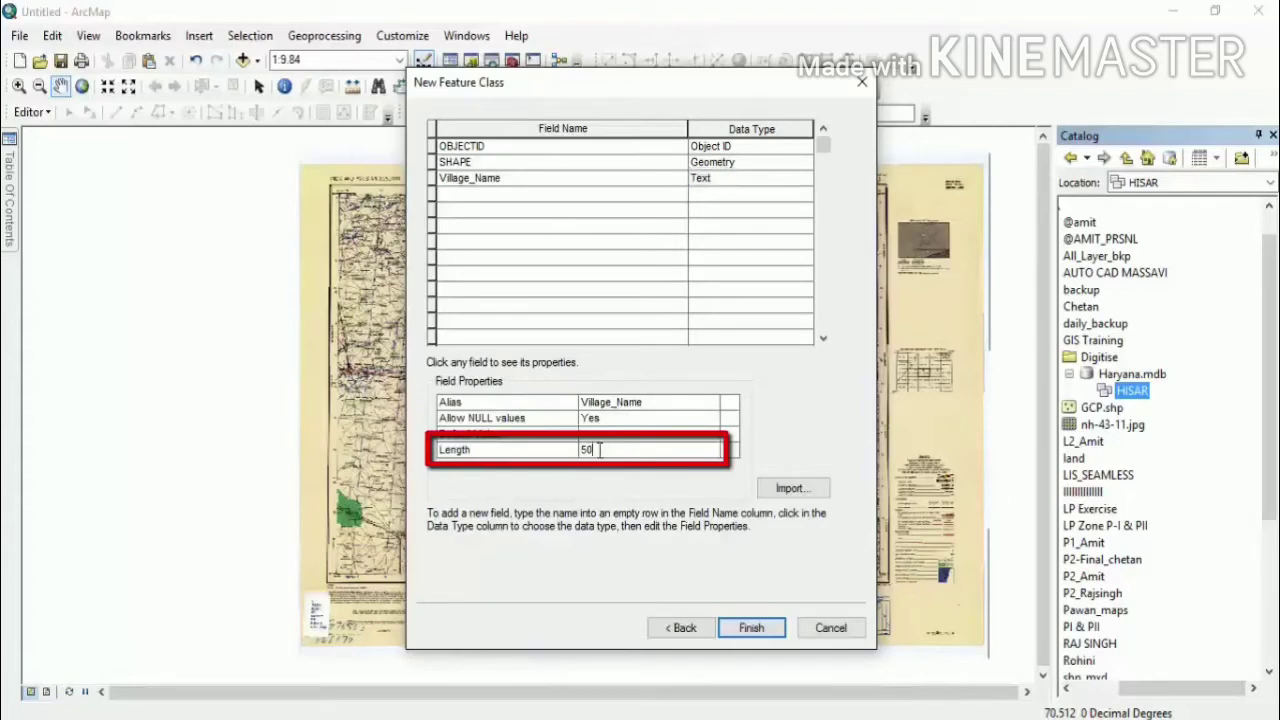
left_click_drag(600, 450, 558, 455)
type("70")
left_click(735, 627)
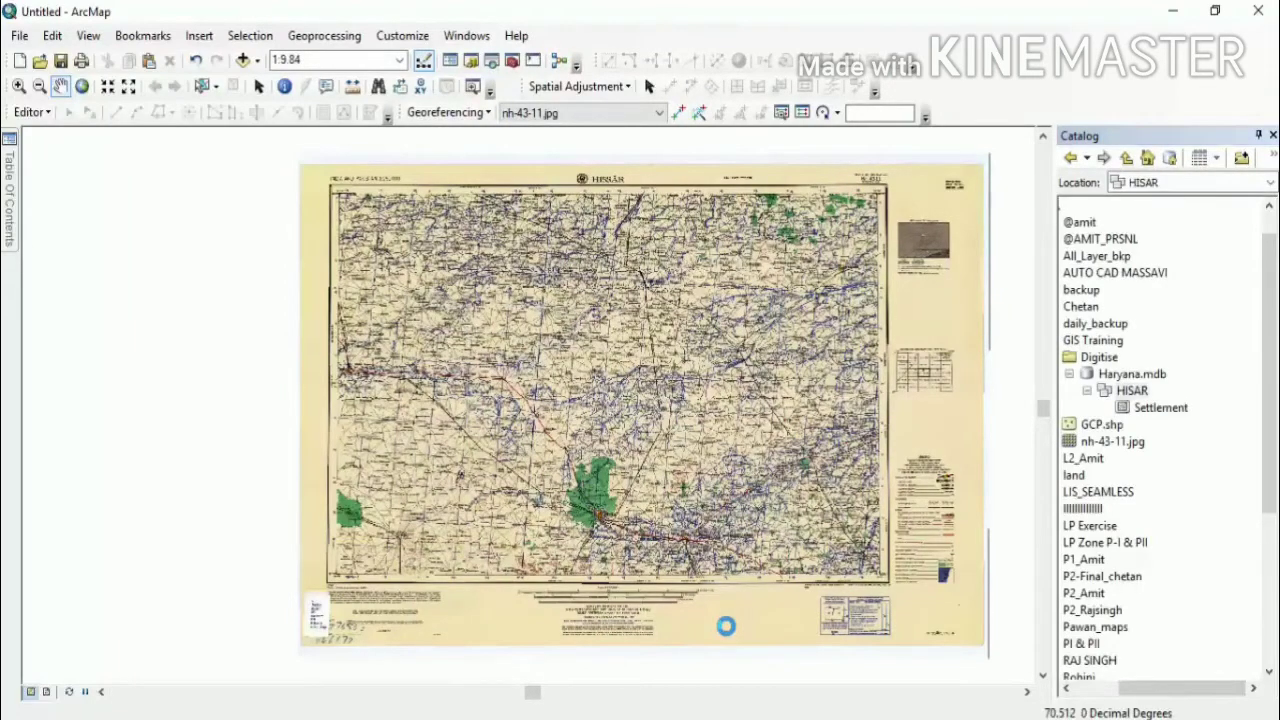
Step: Name a new HISAR feature class Railway_Line with Line Features geometry
left_click(1138, 396)
right_click(1138, 396)
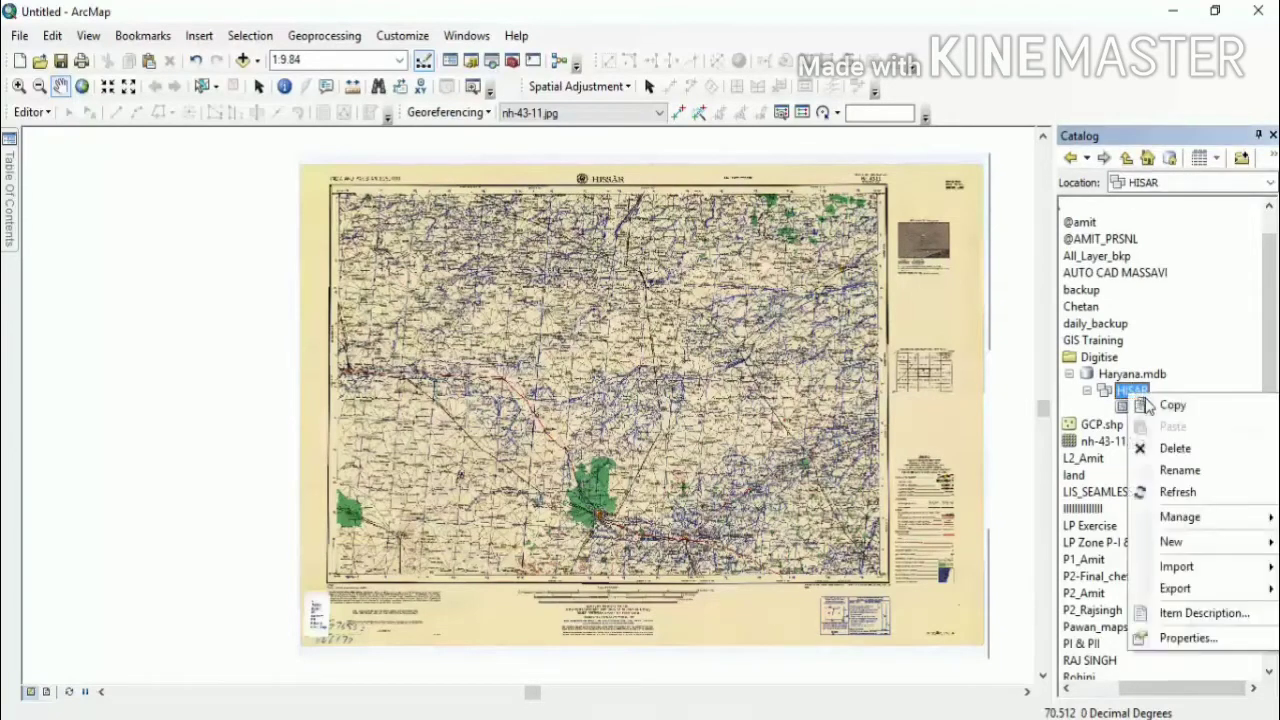
mouse_move(1198, 546)
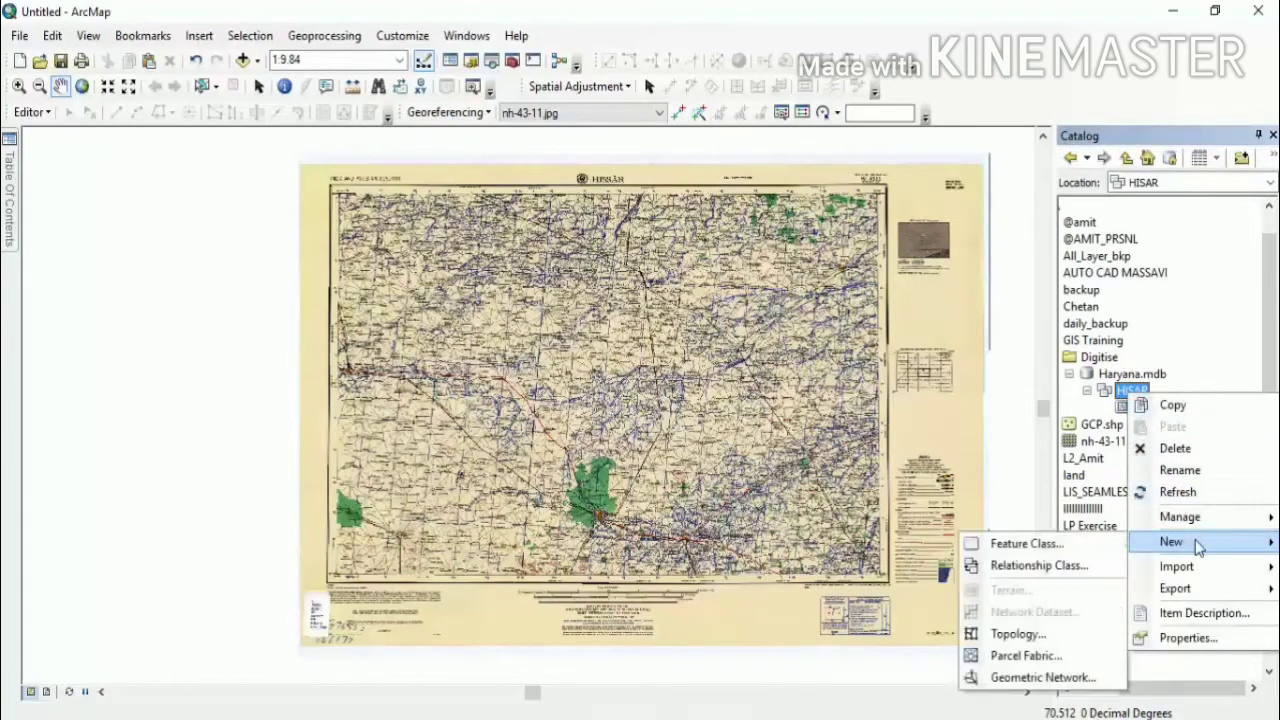
left_click(1070, 545)
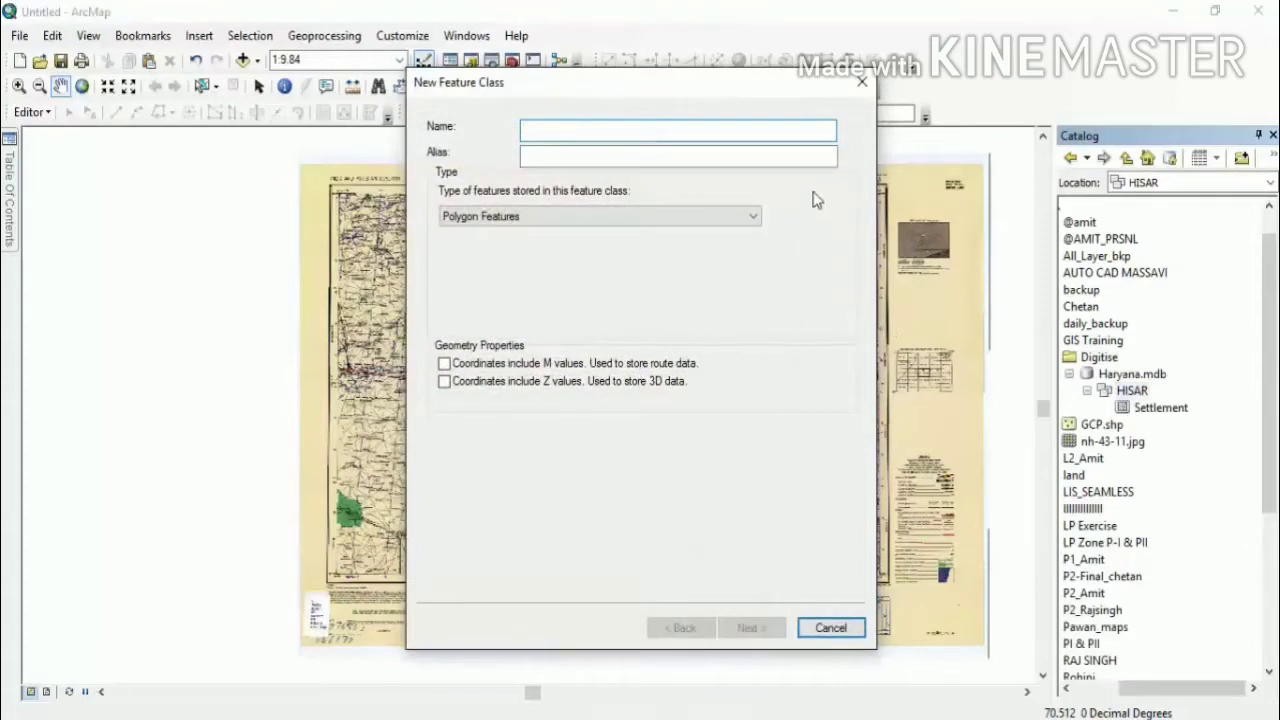
type("Rai")
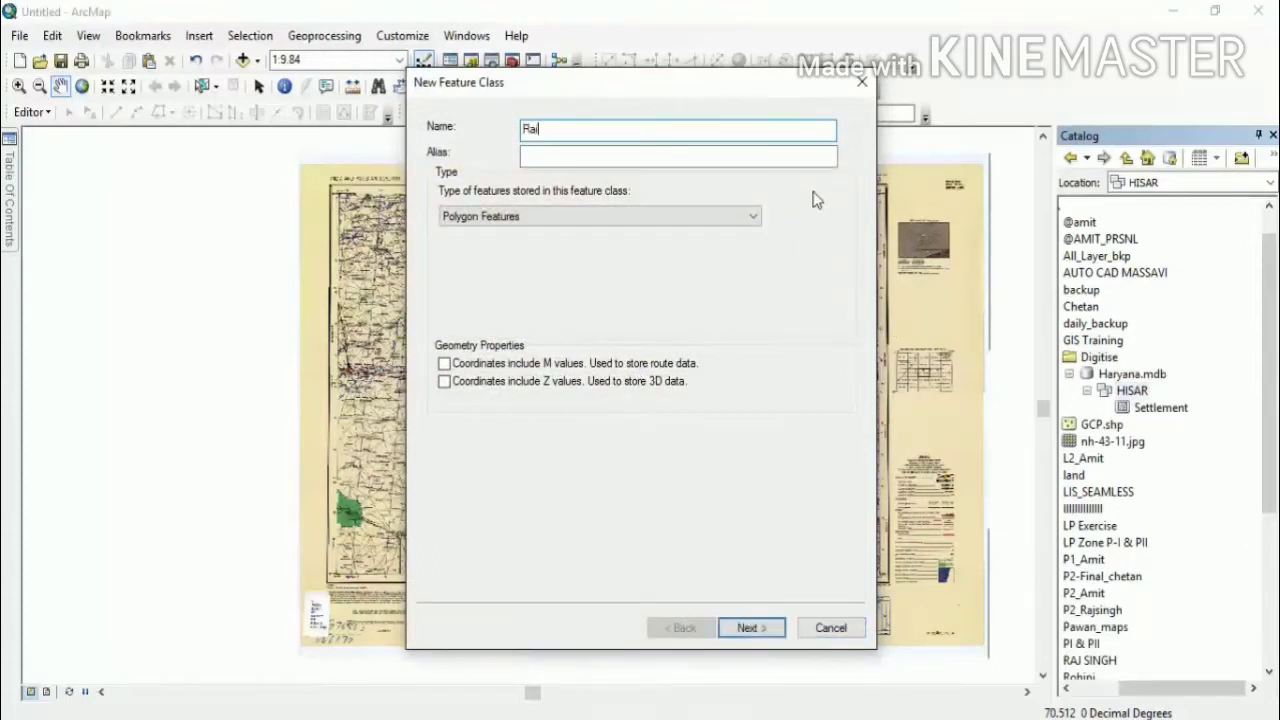
type("lway")
left_click(611, 212)
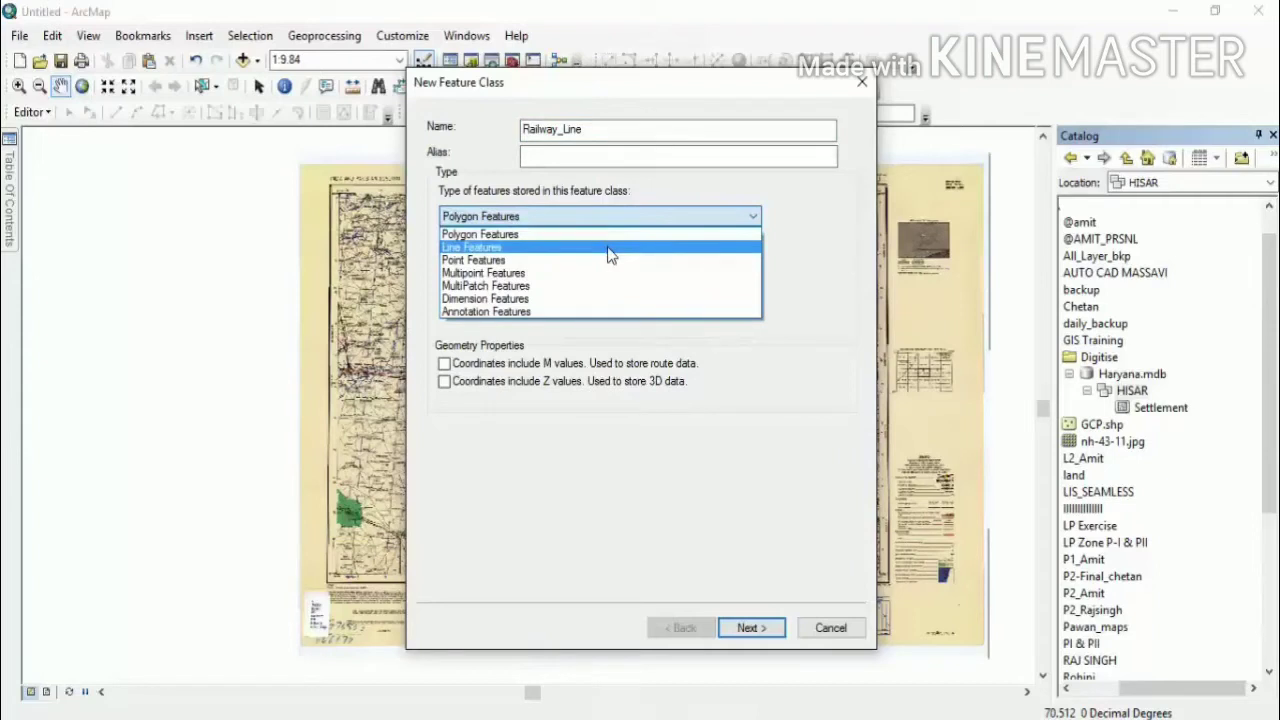
left_click(608, 248)
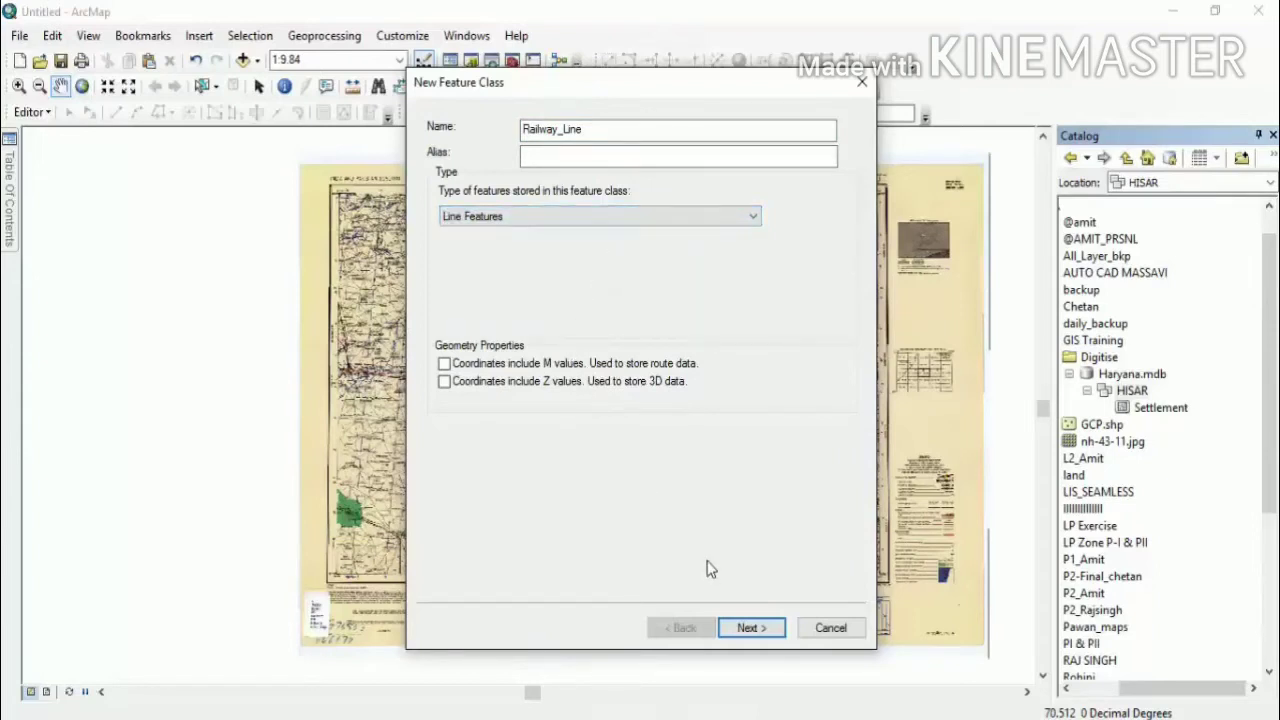
left_click(751, 630)
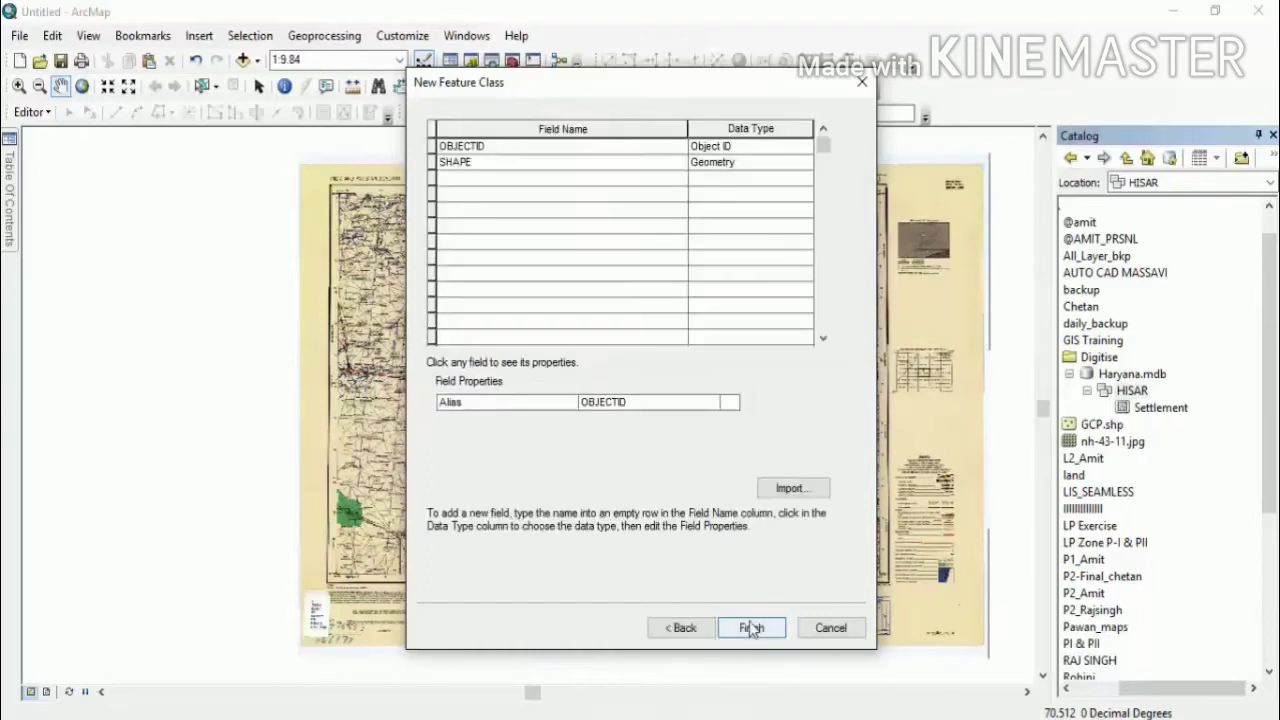
Step: Add a Name text field of length 80 and finish creating Railway_Line
left_click(460, 177)
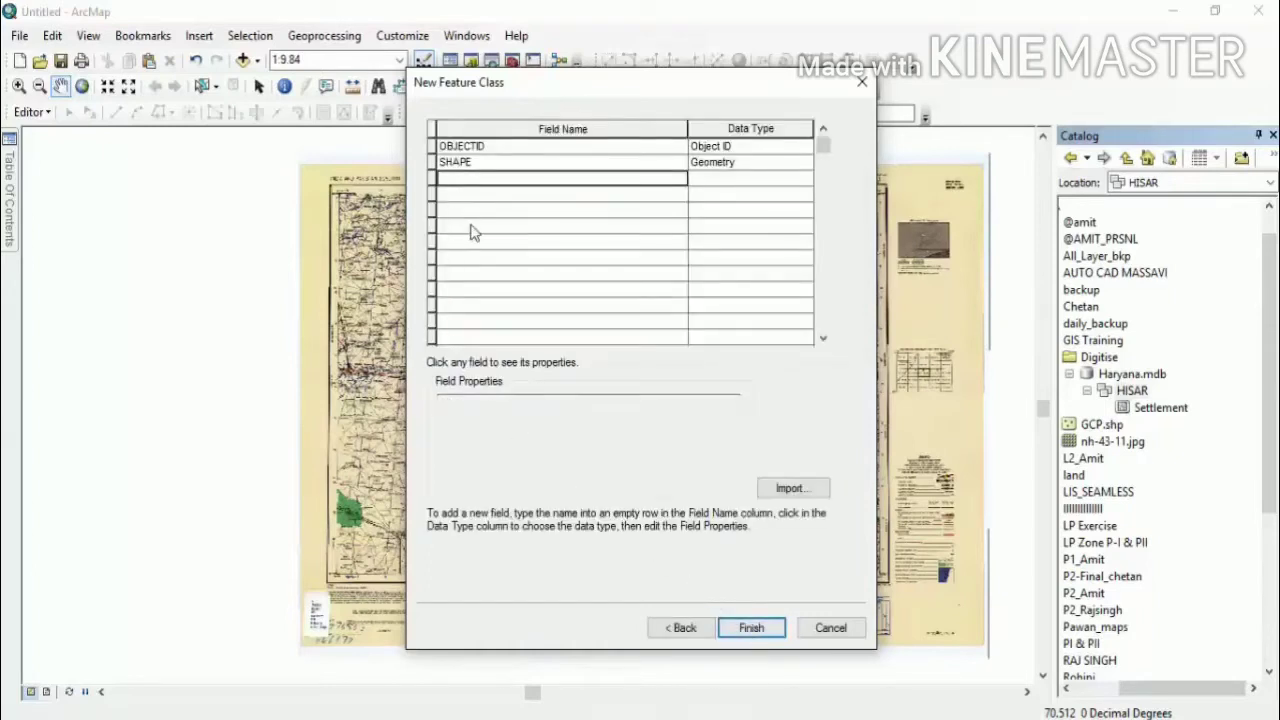
type("Name")
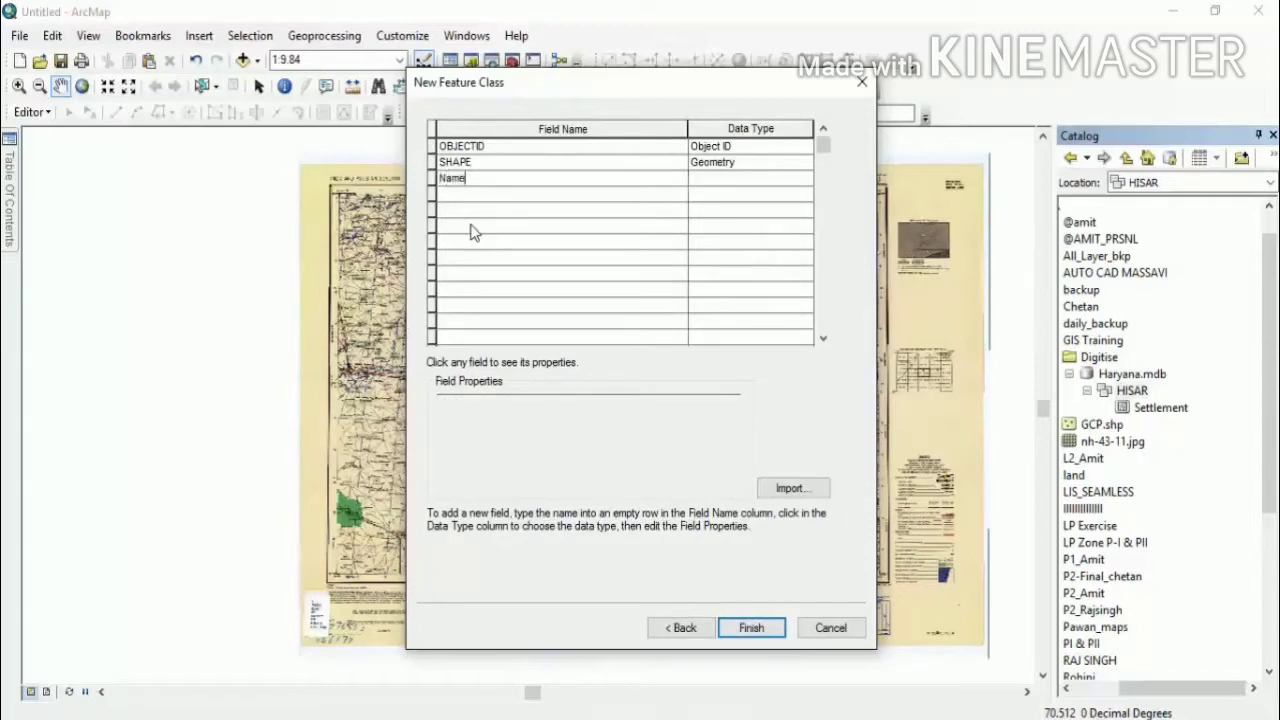
left_click(737, 180)
left_click(720, 246)
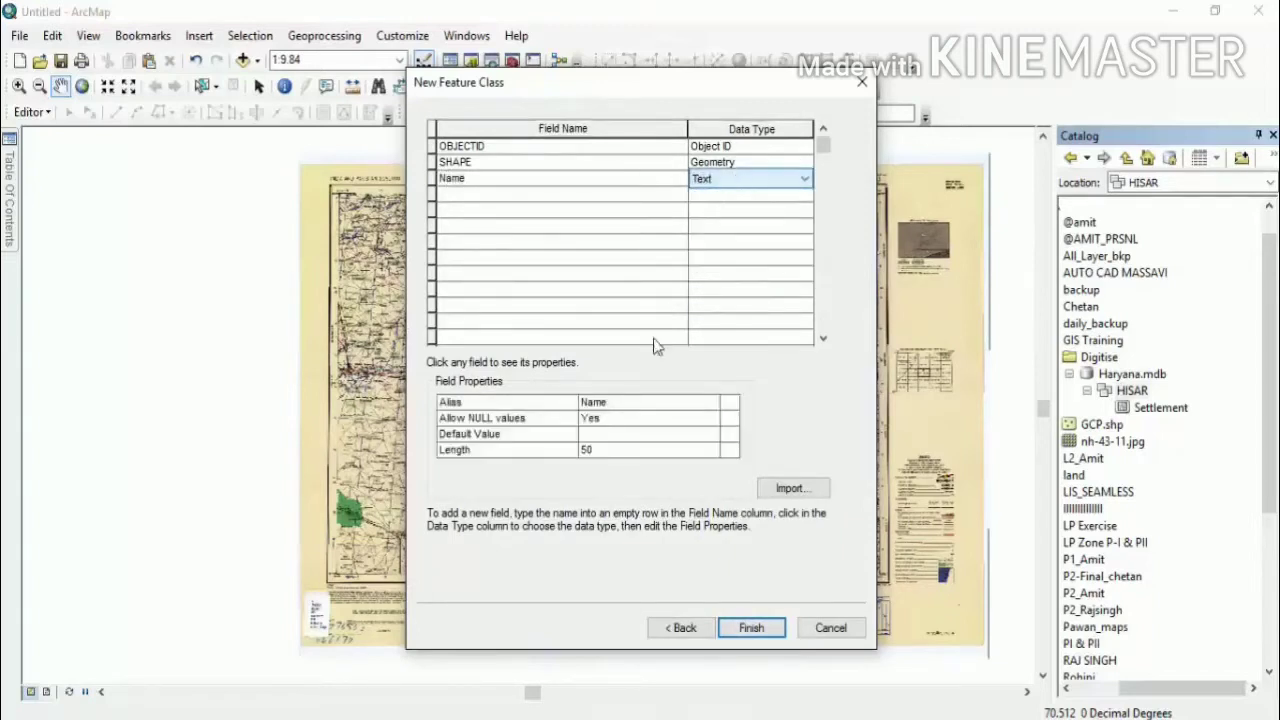
left_click(609, 450)
type("80")
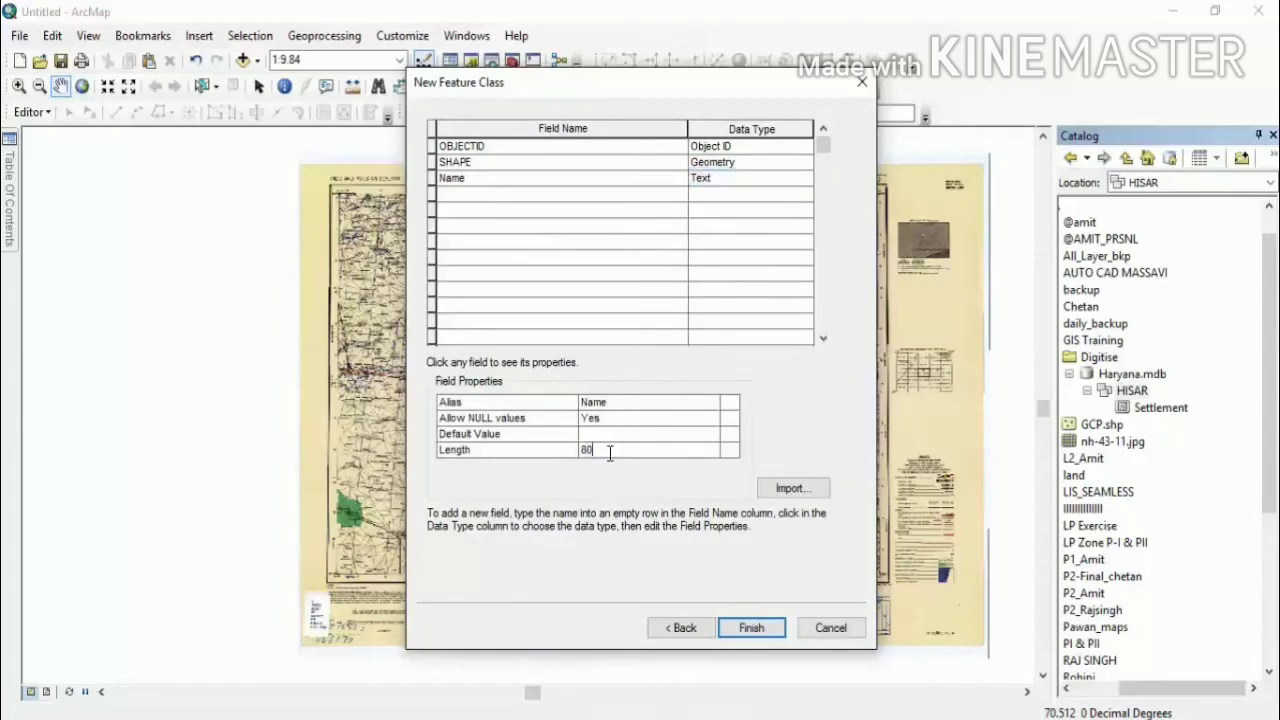
left_click(751, 627)
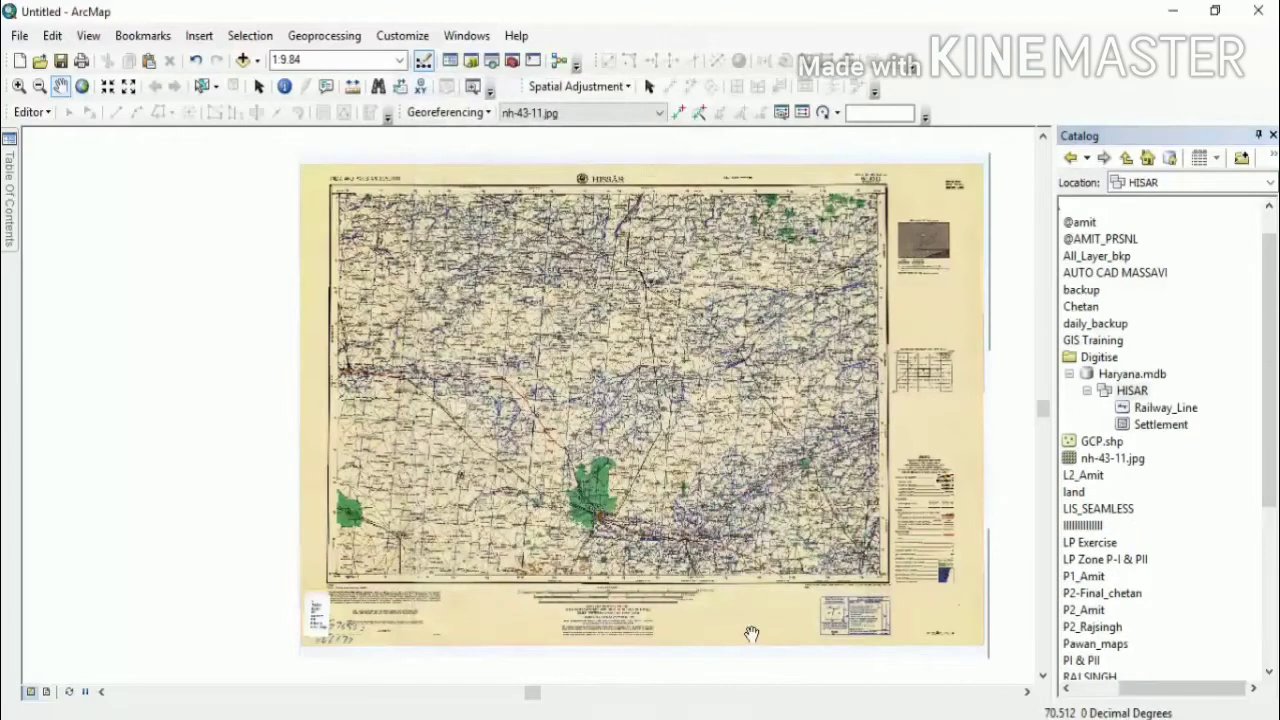
Step: Create a point feature class named Village_Point in HISAR and advance to its fields
right_click(1131, 391)
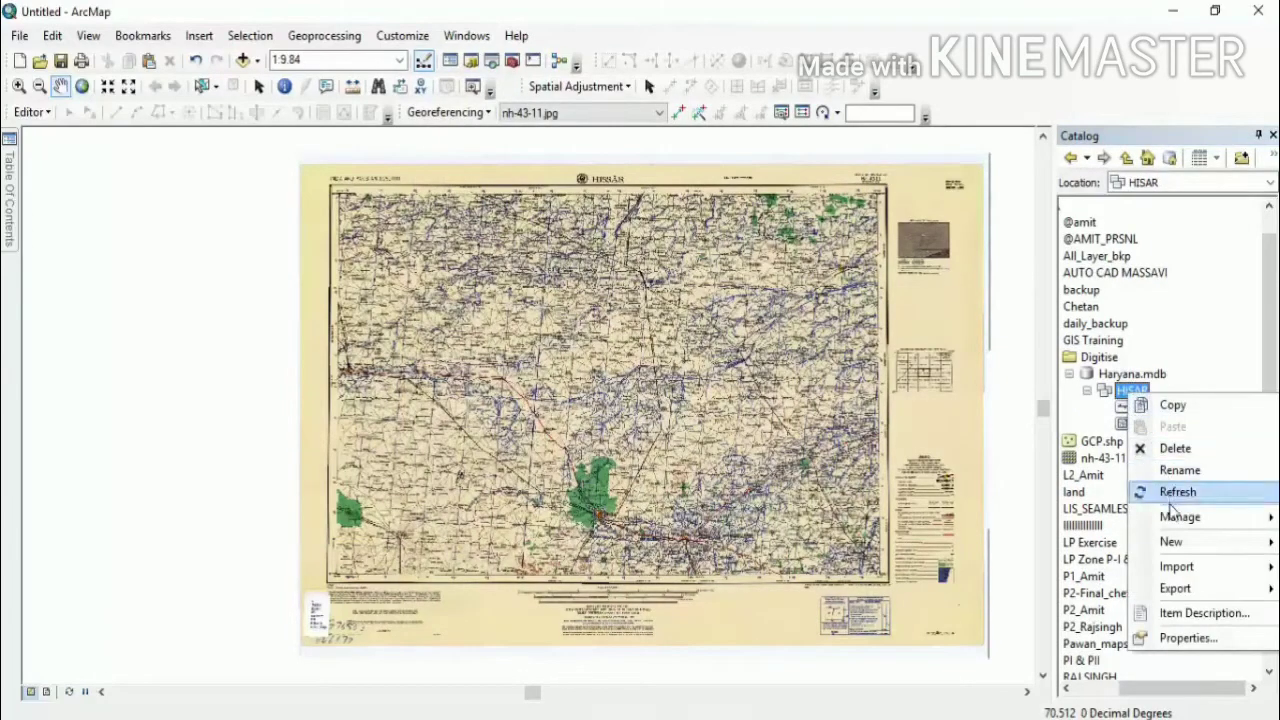
mouse_move(1168, 540)
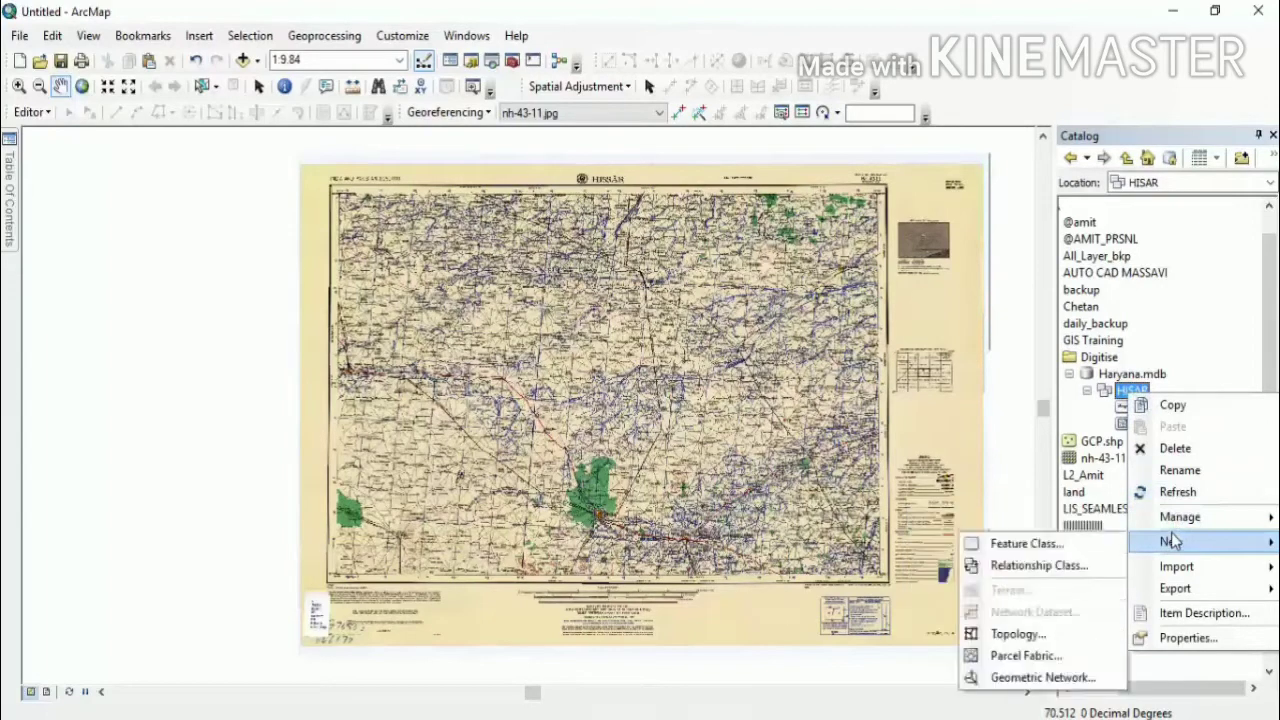
left_click(1081, 545)
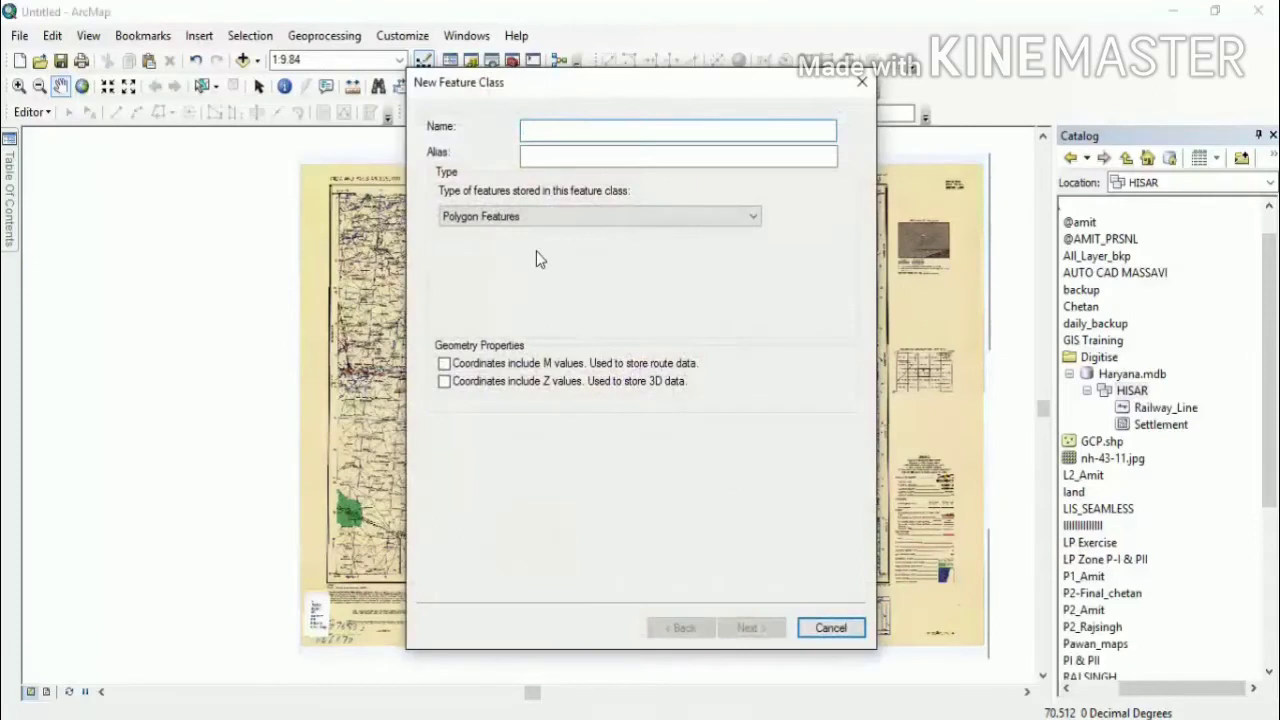
type("V")
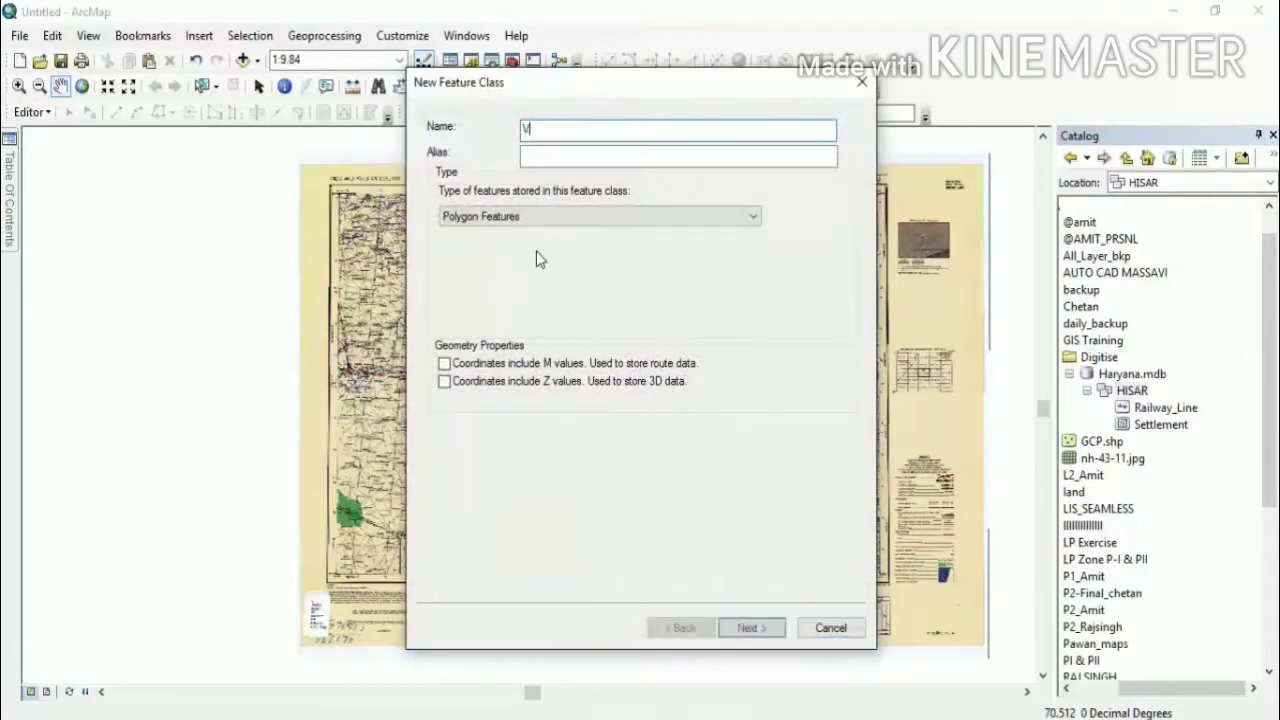
type("illage")
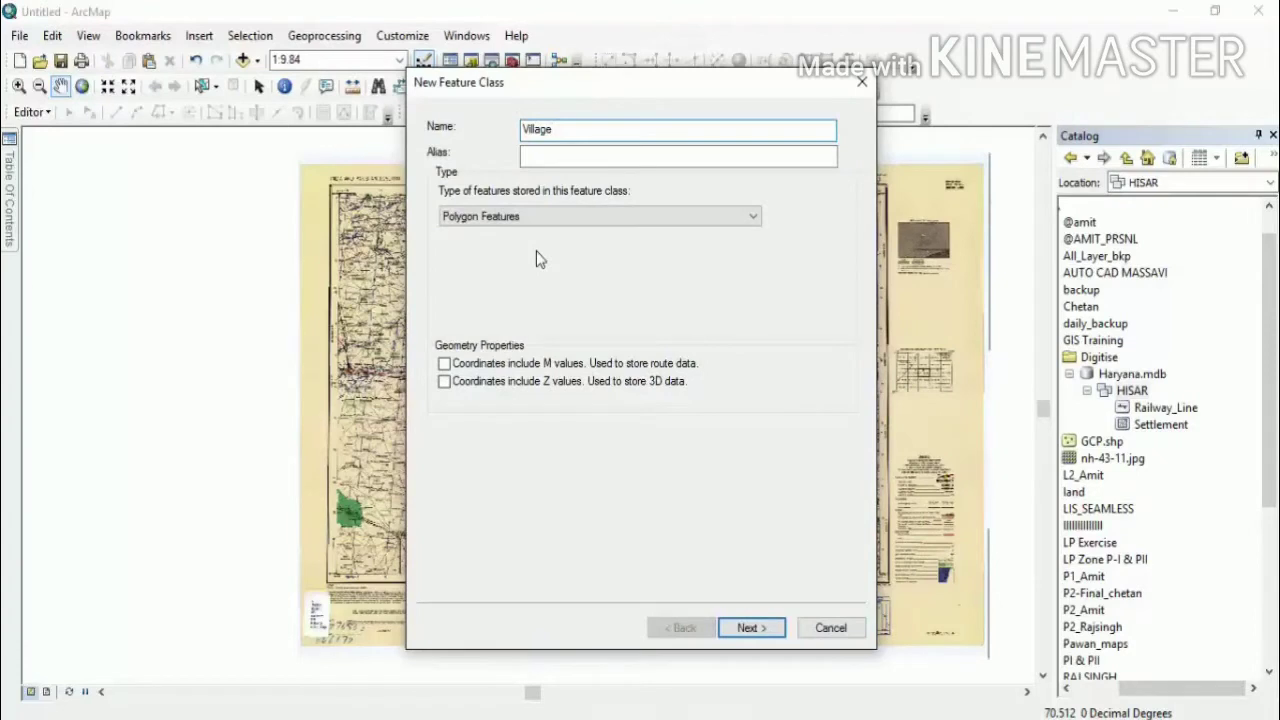
type("_Point")
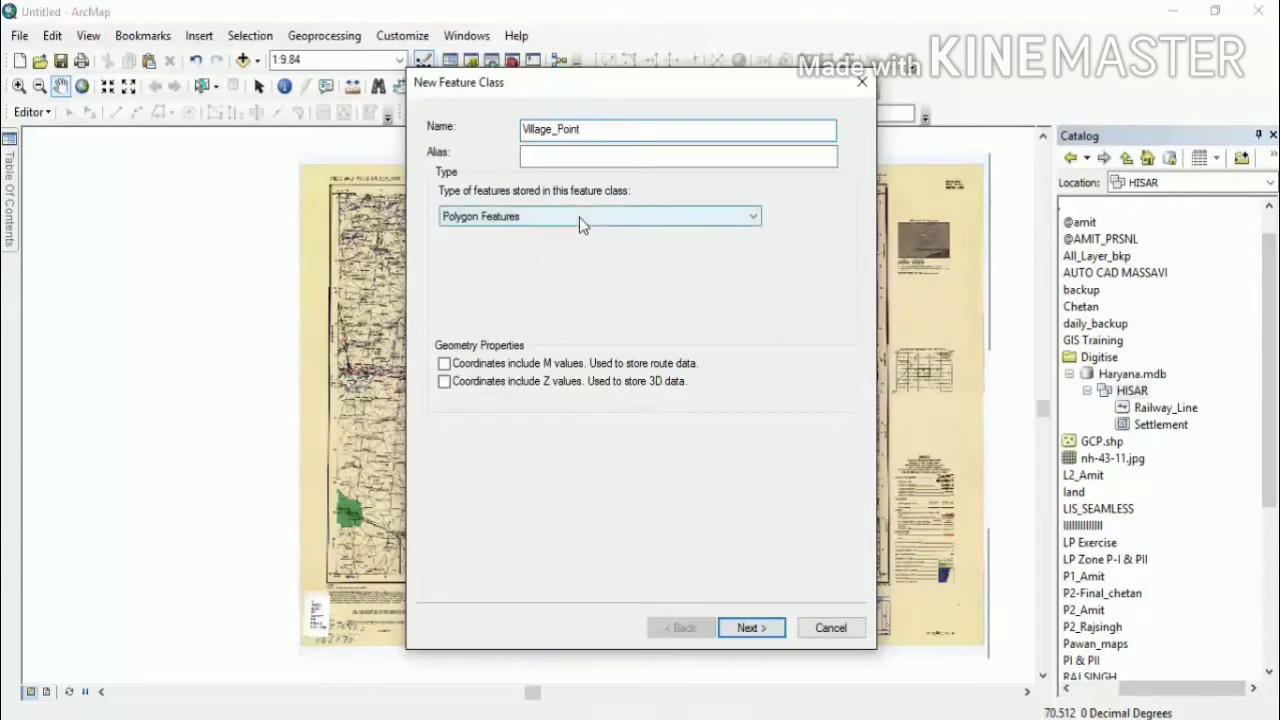
left_click(579, 217)
left_click(575, 256)
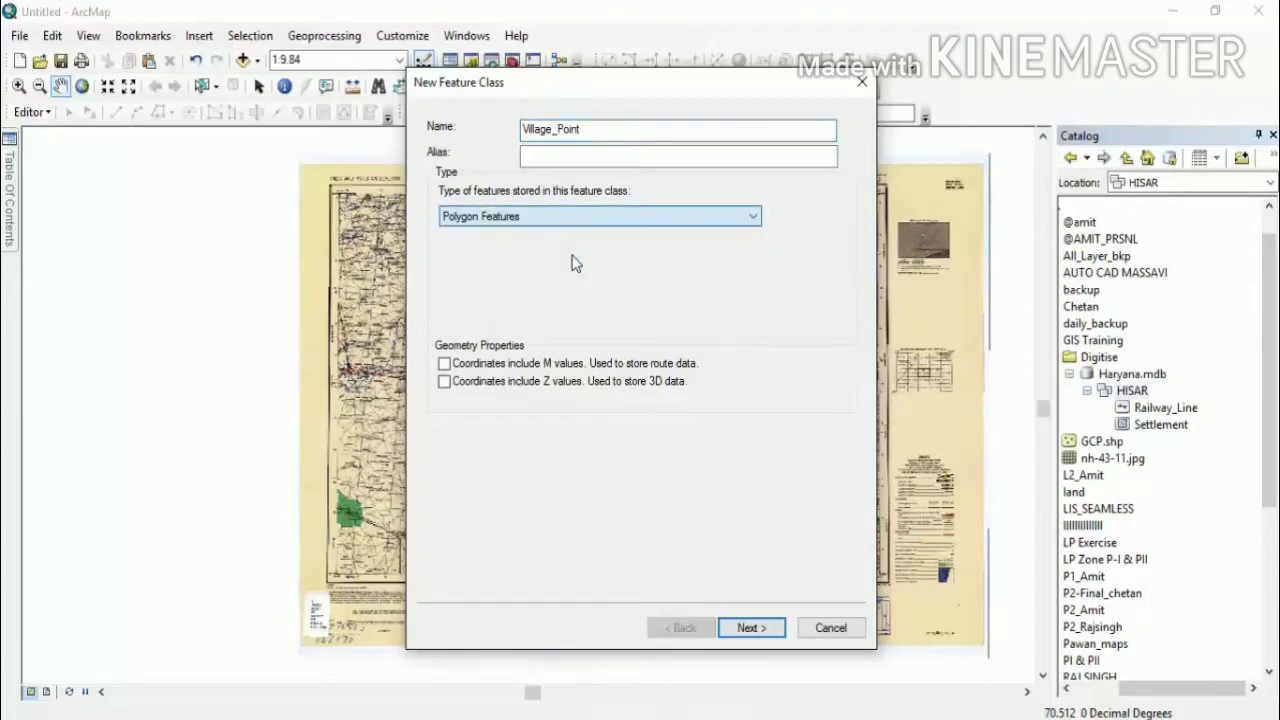
left_click(737, 627)
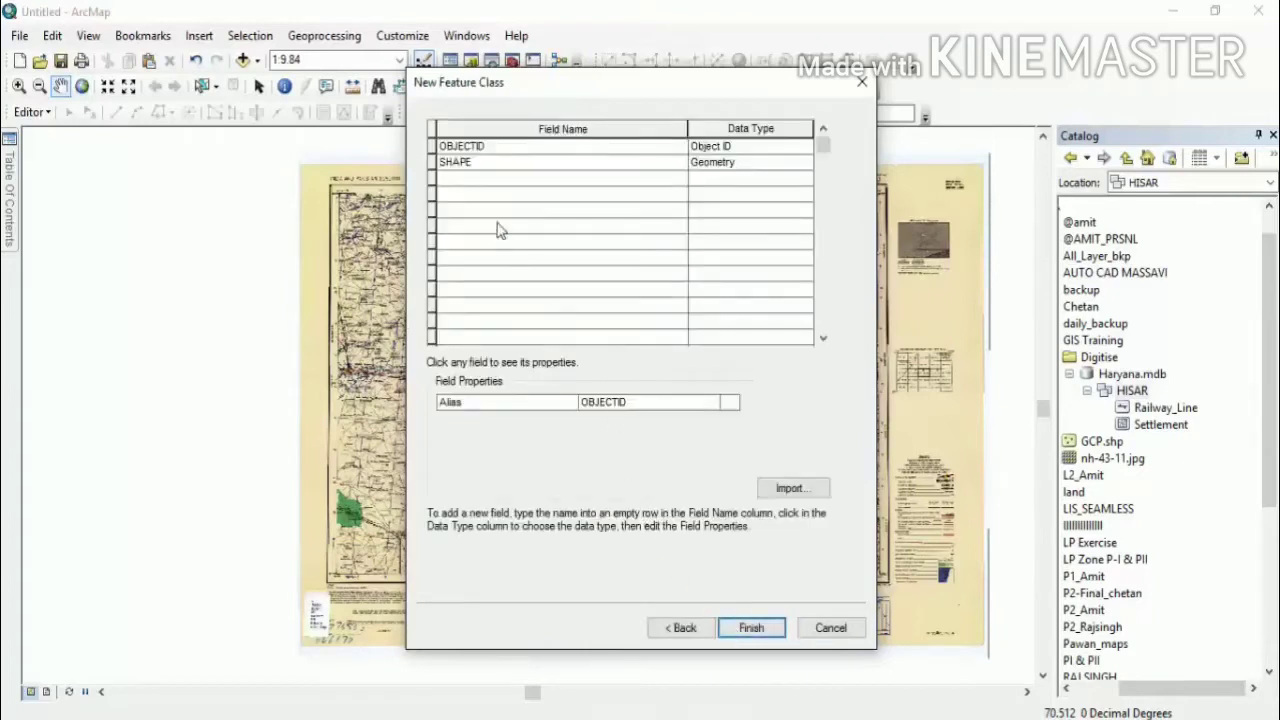
Step: Add a Text field named Village Name and finish creating Village_Point
left_click(476, 180)
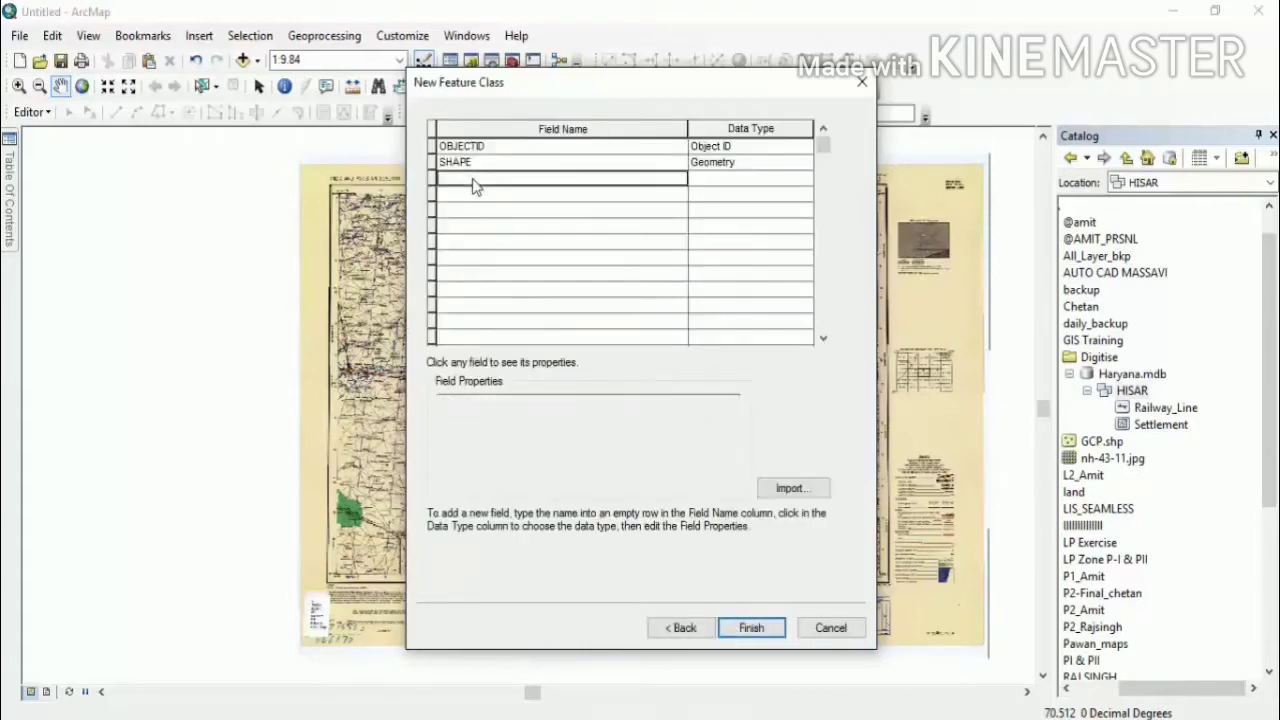
type("Village")
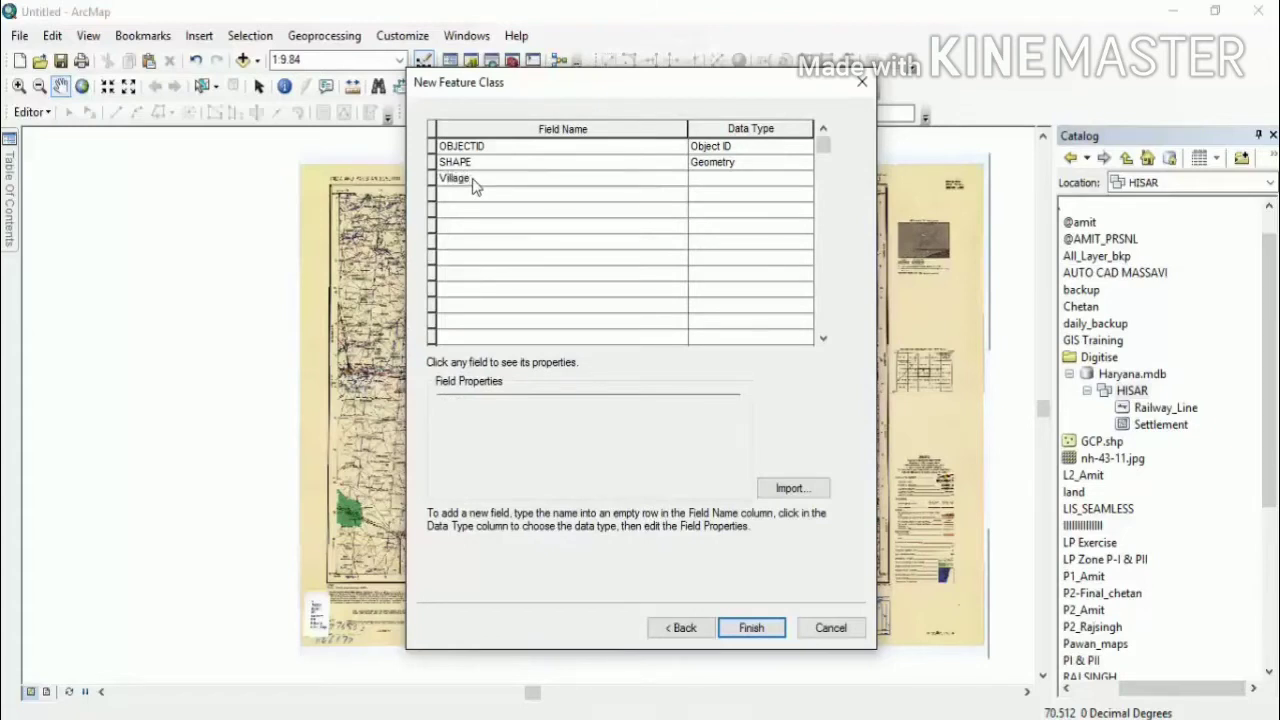
type(" Name")
left_click(718, 186)
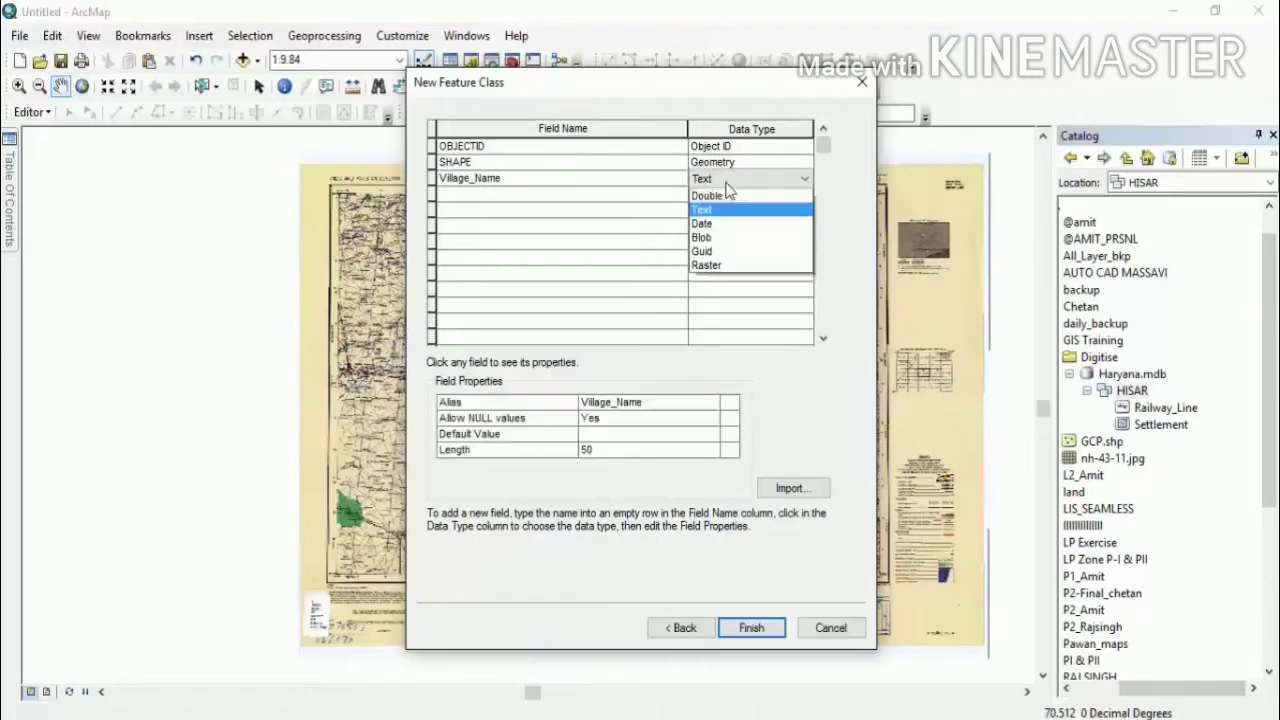
left_click(734, 253)
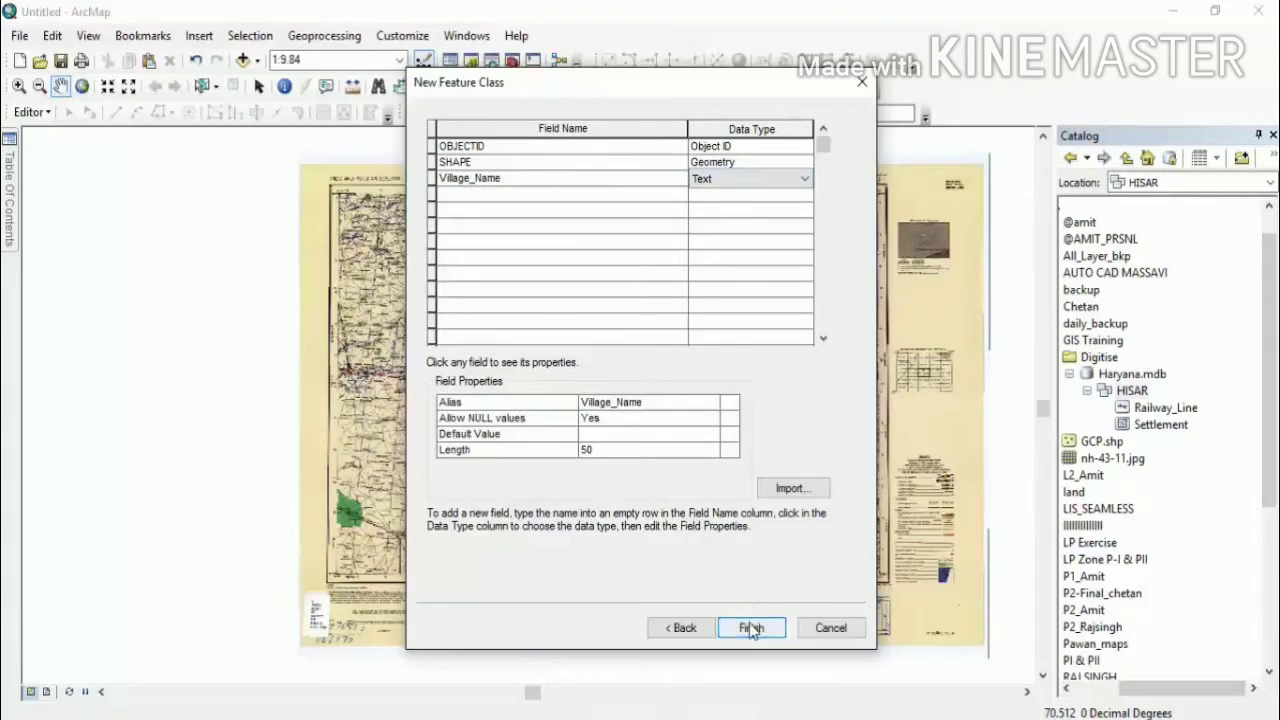
left_click(751, 628)
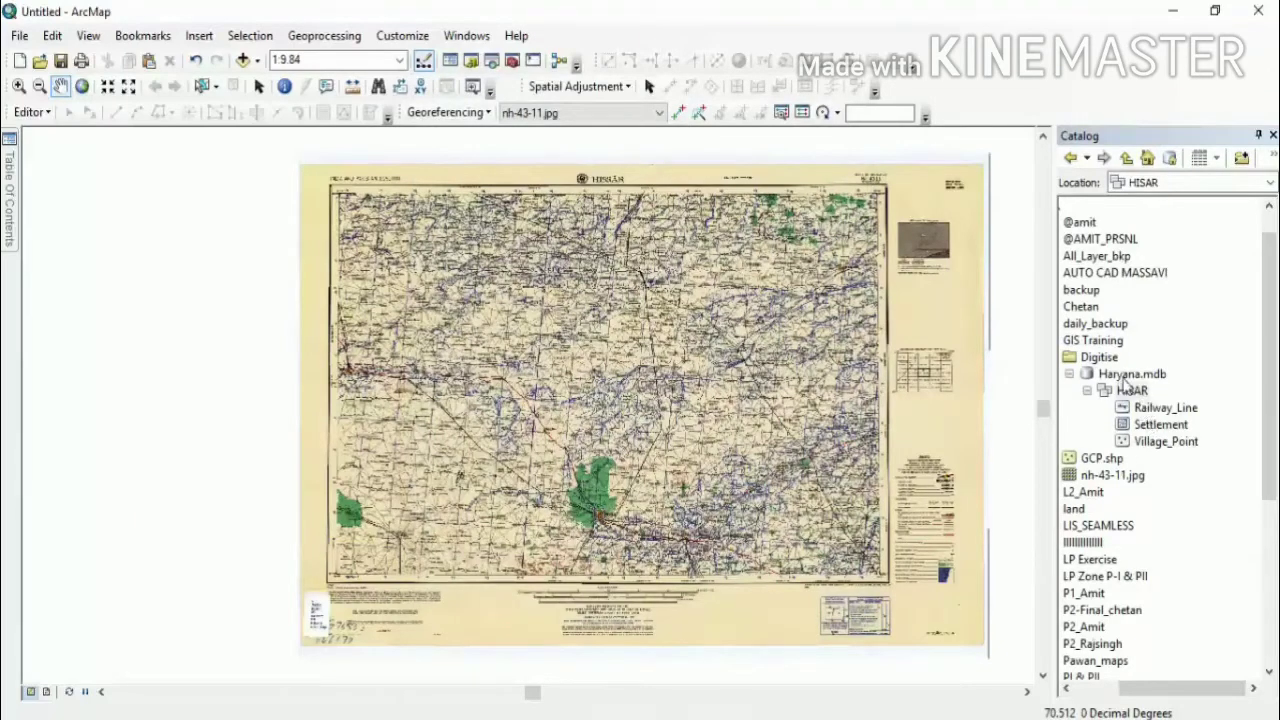
Step: Expand Haryana.mdb and HISAR in the Catalog to confirm Village_Point is listed
left_click(1122, 376)
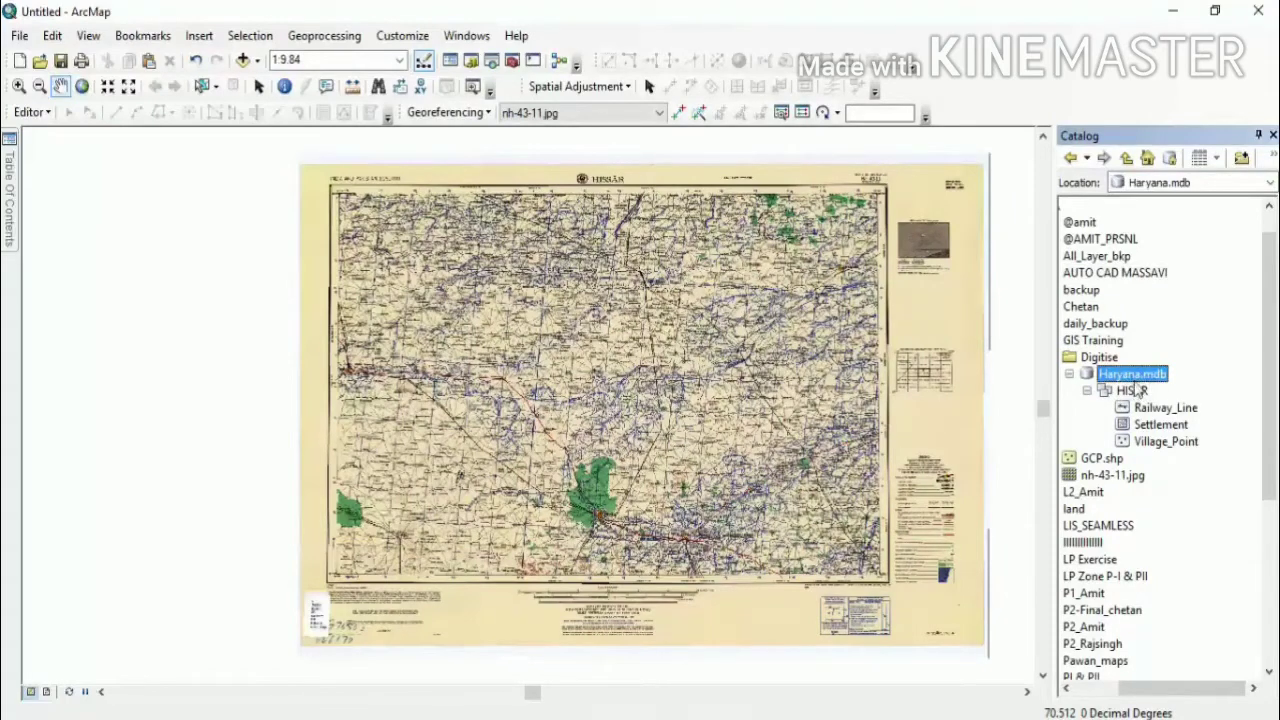
left_click(1134, 391)
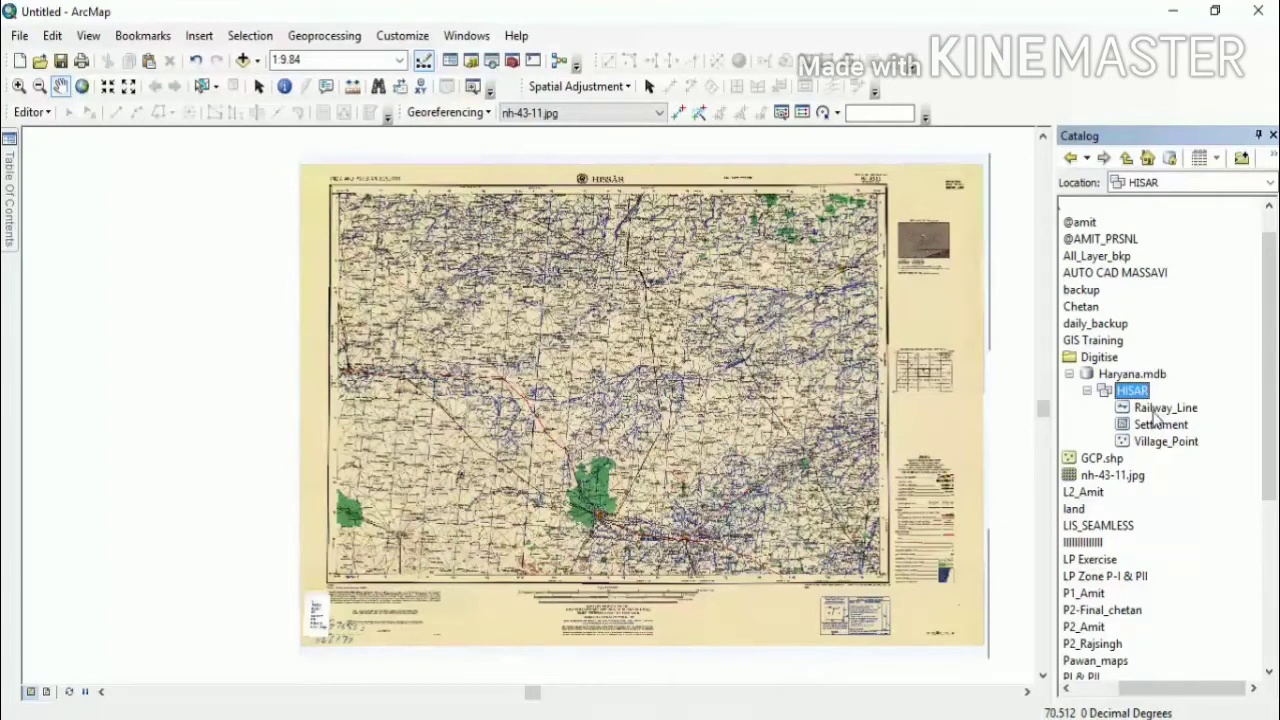
left_click(1165, 445)
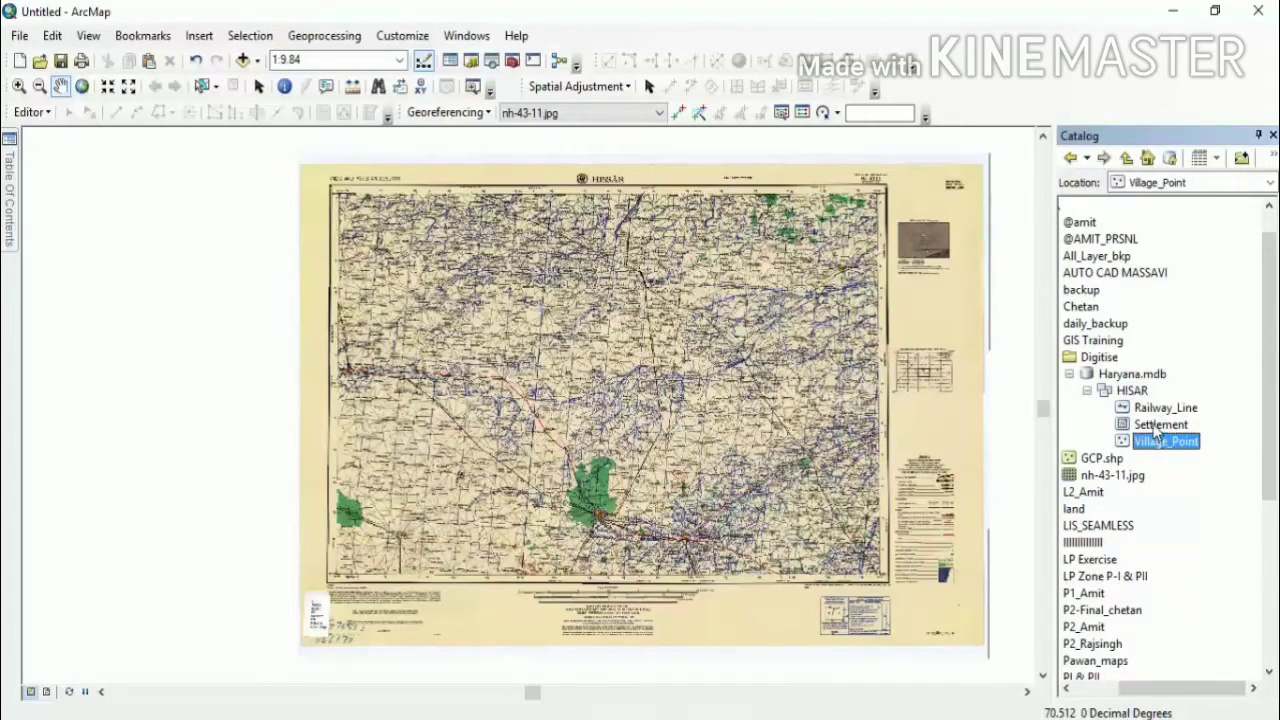
left_click(1134, 391)
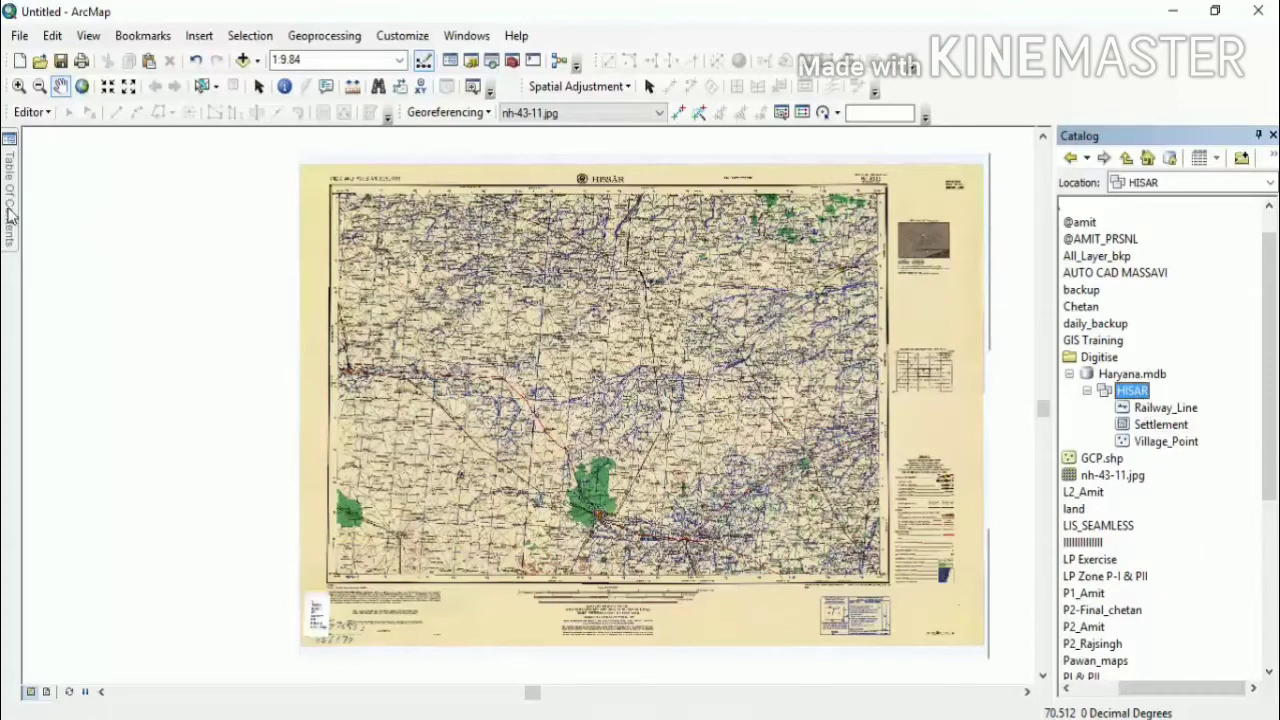
Step: Pin the Table Of Contents so it stays docked beside the map
mouse_move(10, 215)
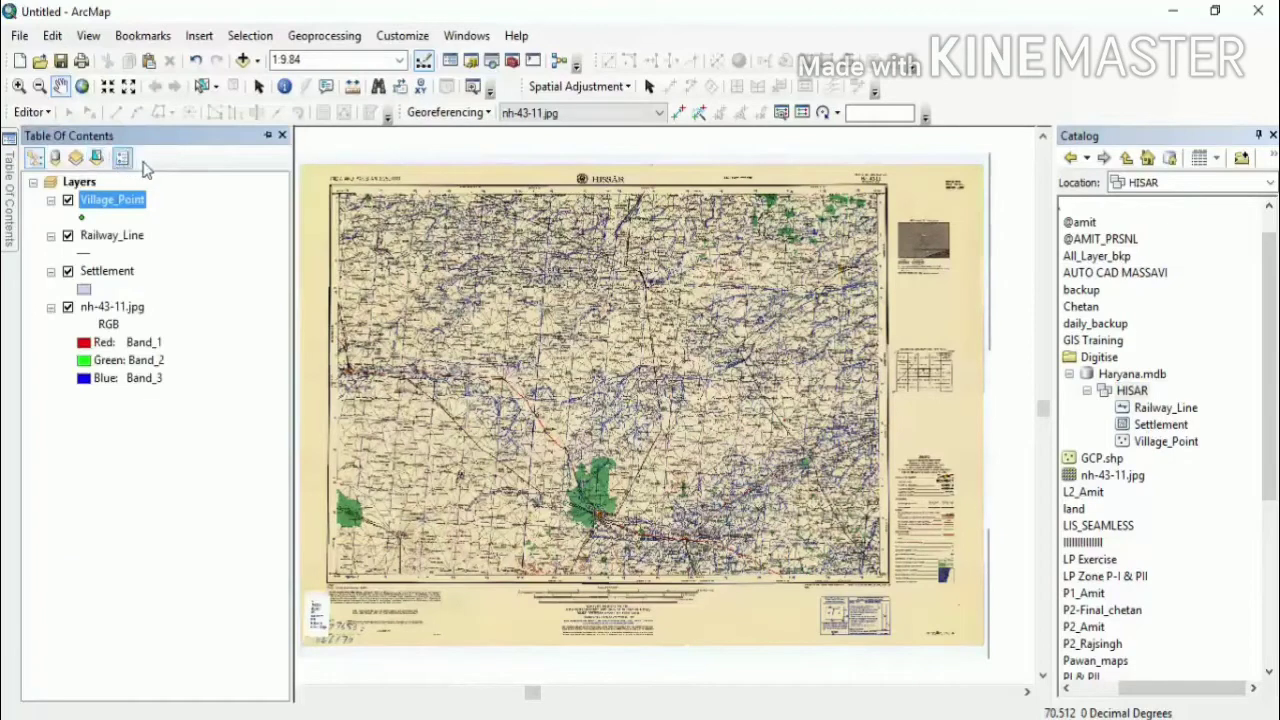
left_click(267, 135)
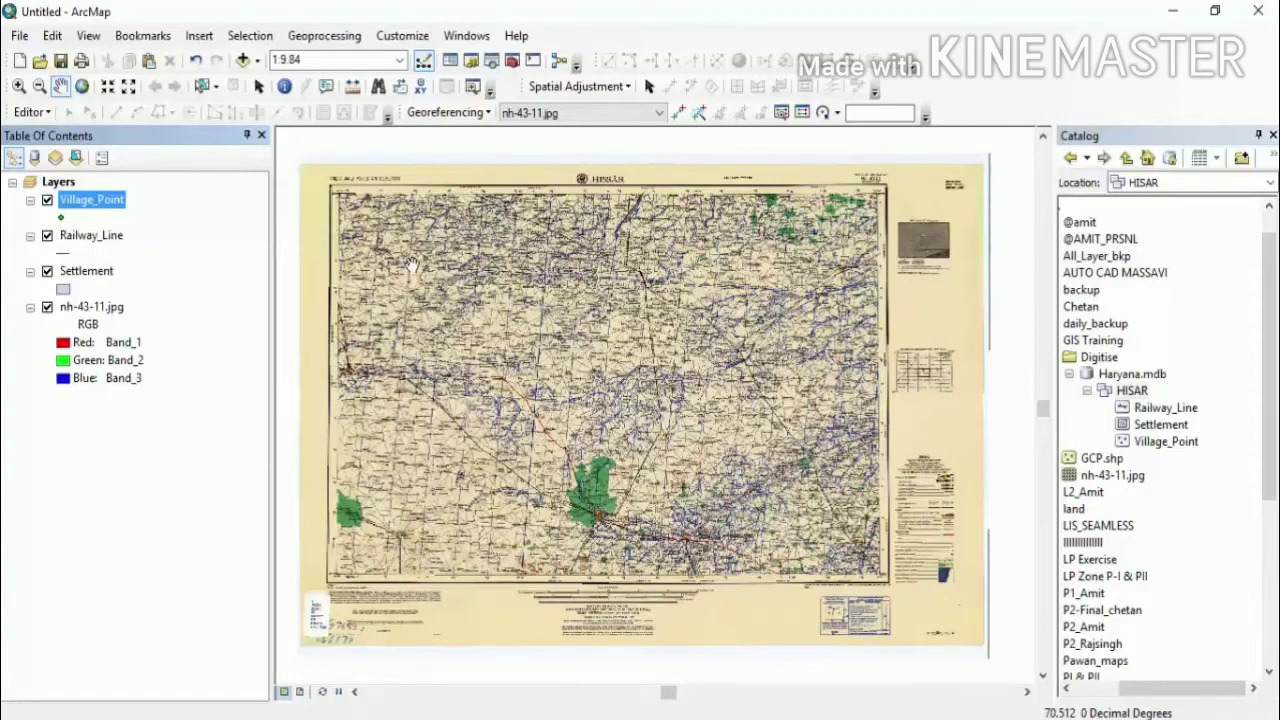
Step: Add the Snapping toolbar, dock it above the map, and enable Point Snapping
right_click(986, 116)
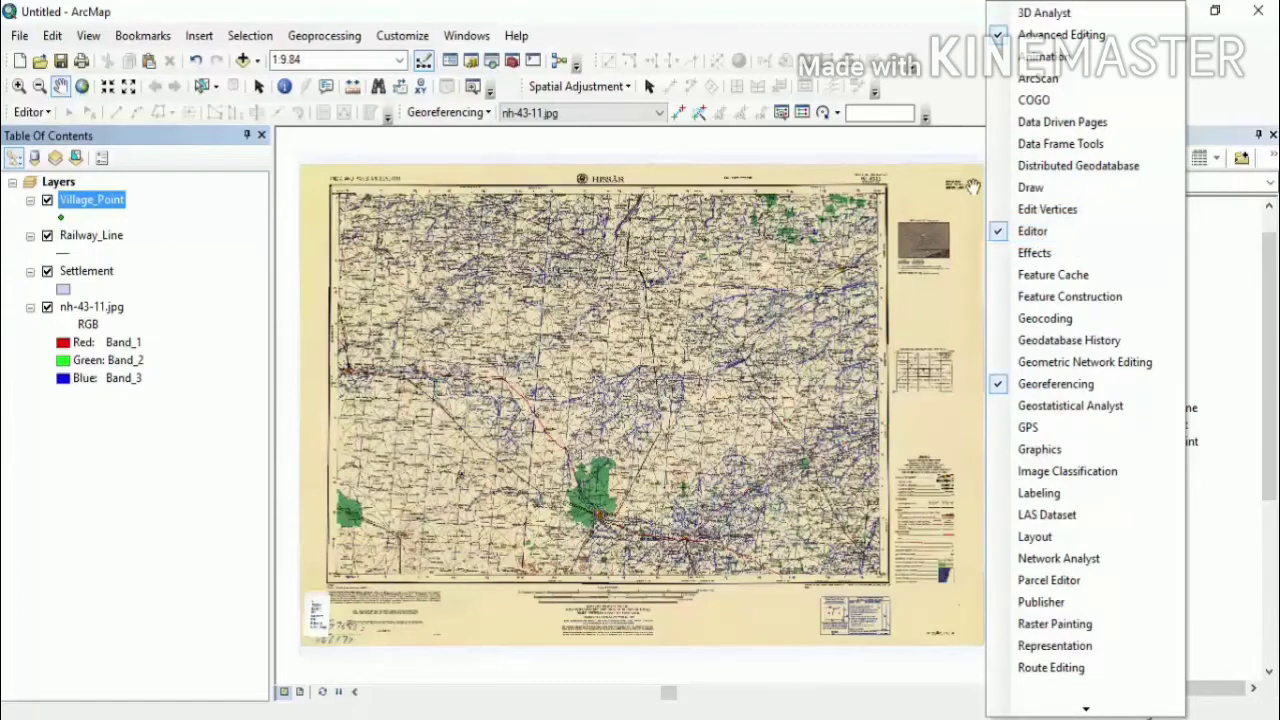
left_click(965, 113)
right_click(965, 113)
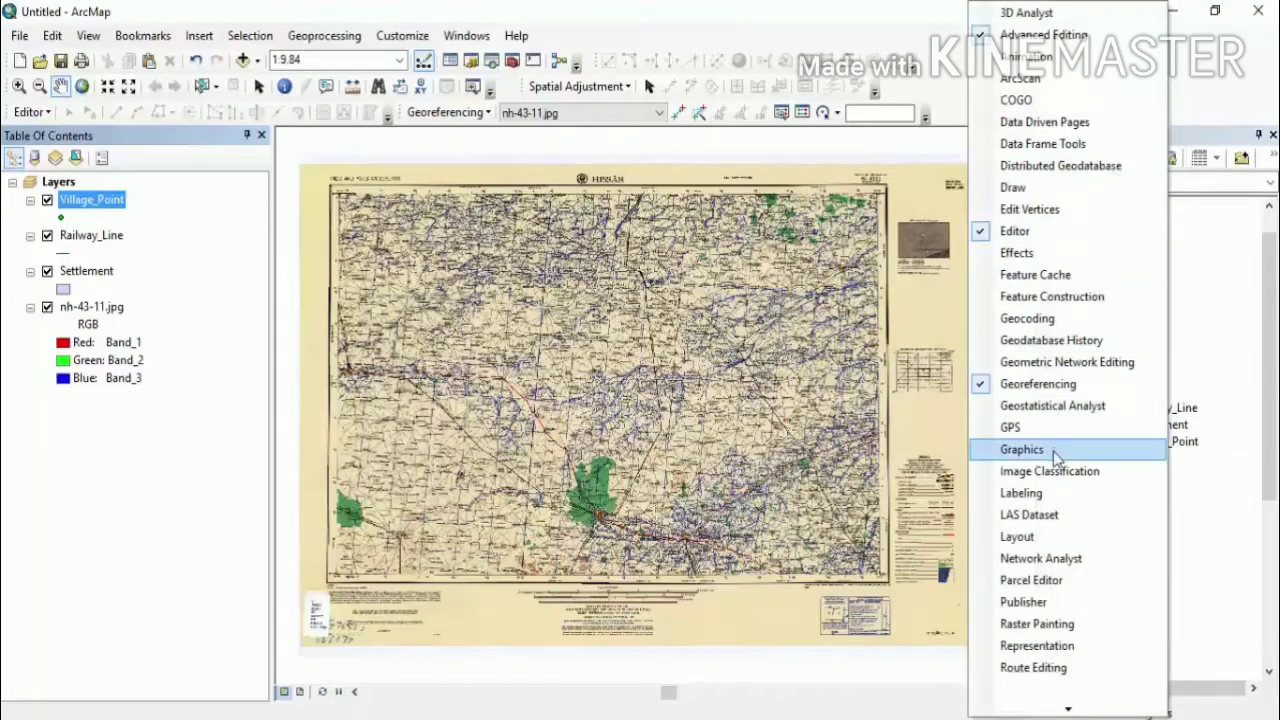
mouse_move(1068, 710)
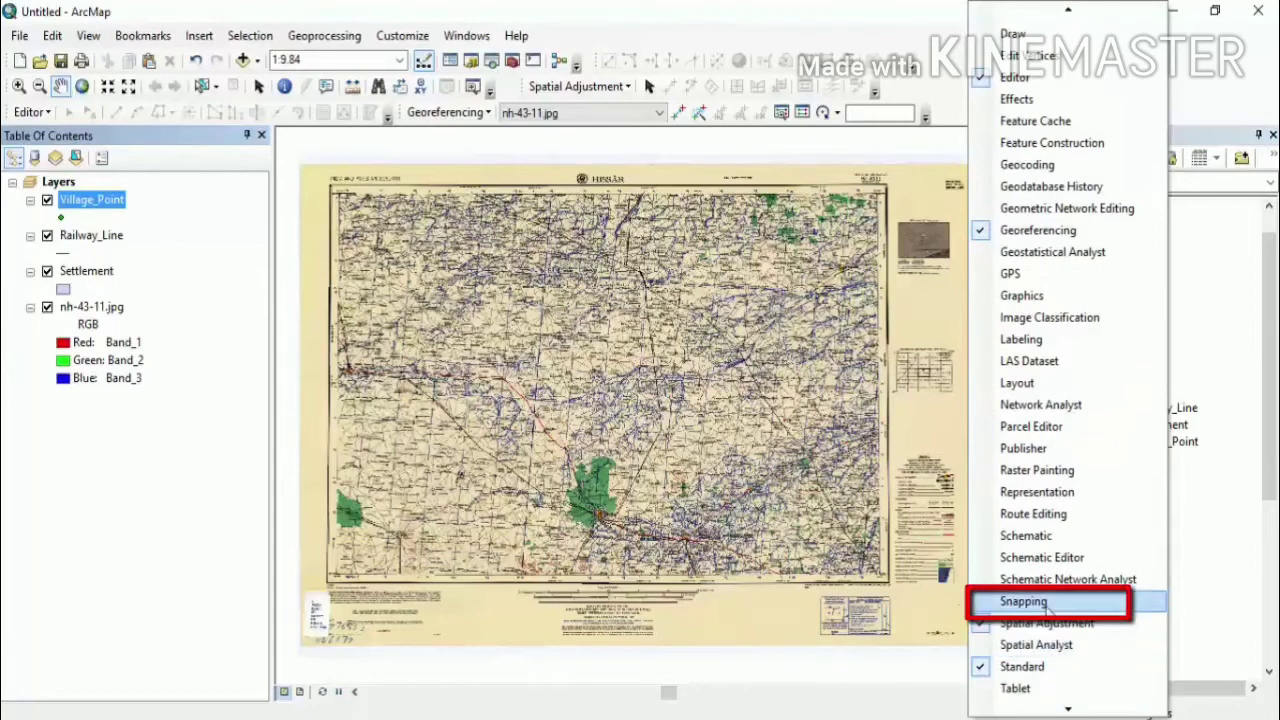
left_click(1034, 608)
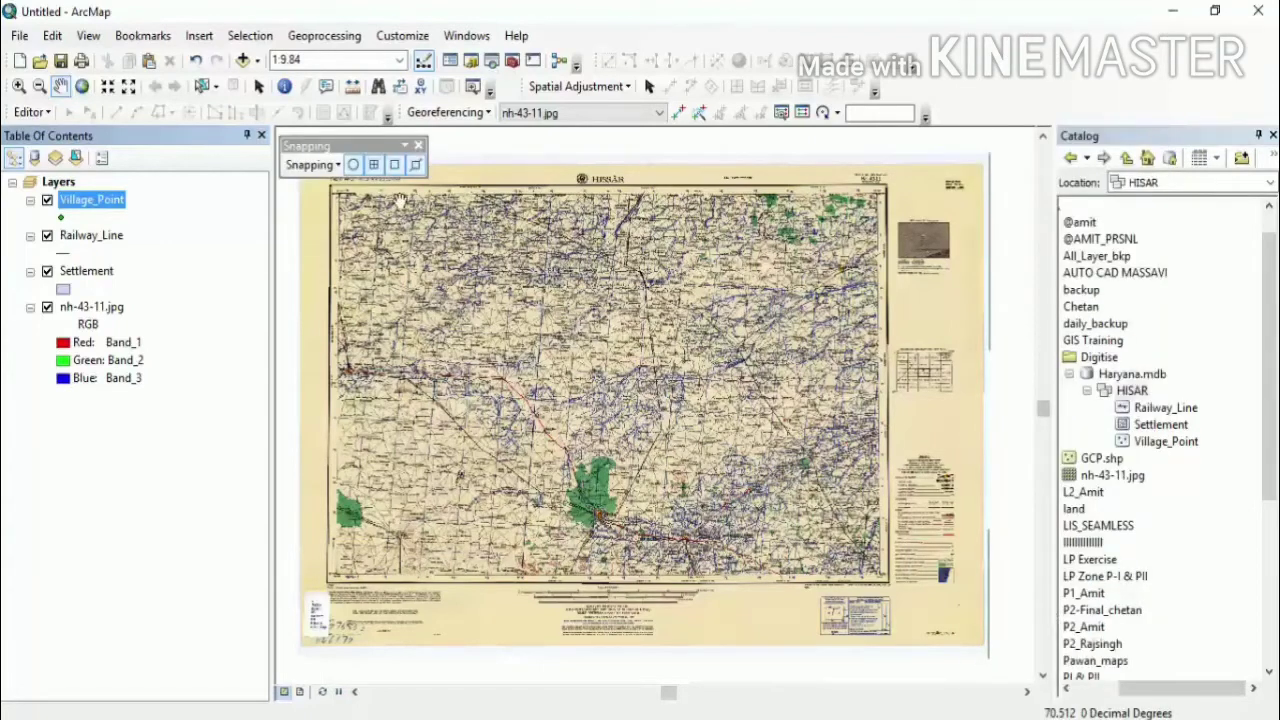
left_click_drag(391, 145, 928, 128)
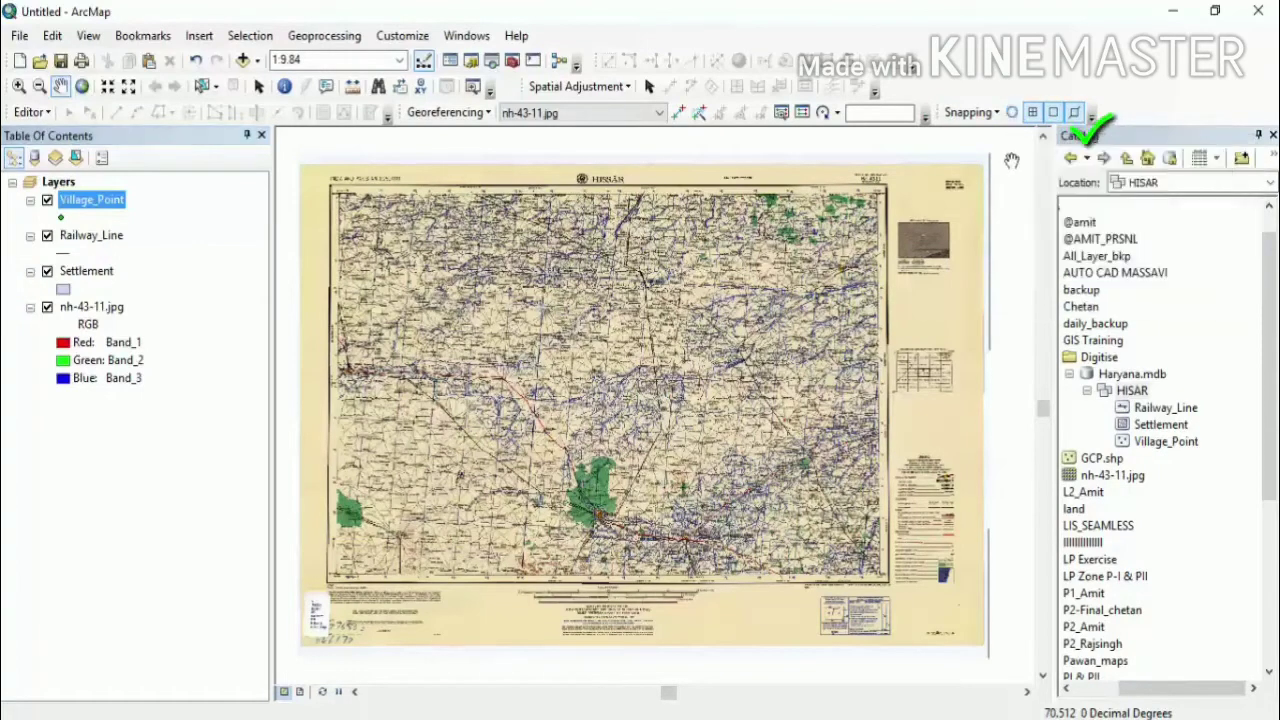
left_click(1012, 112)
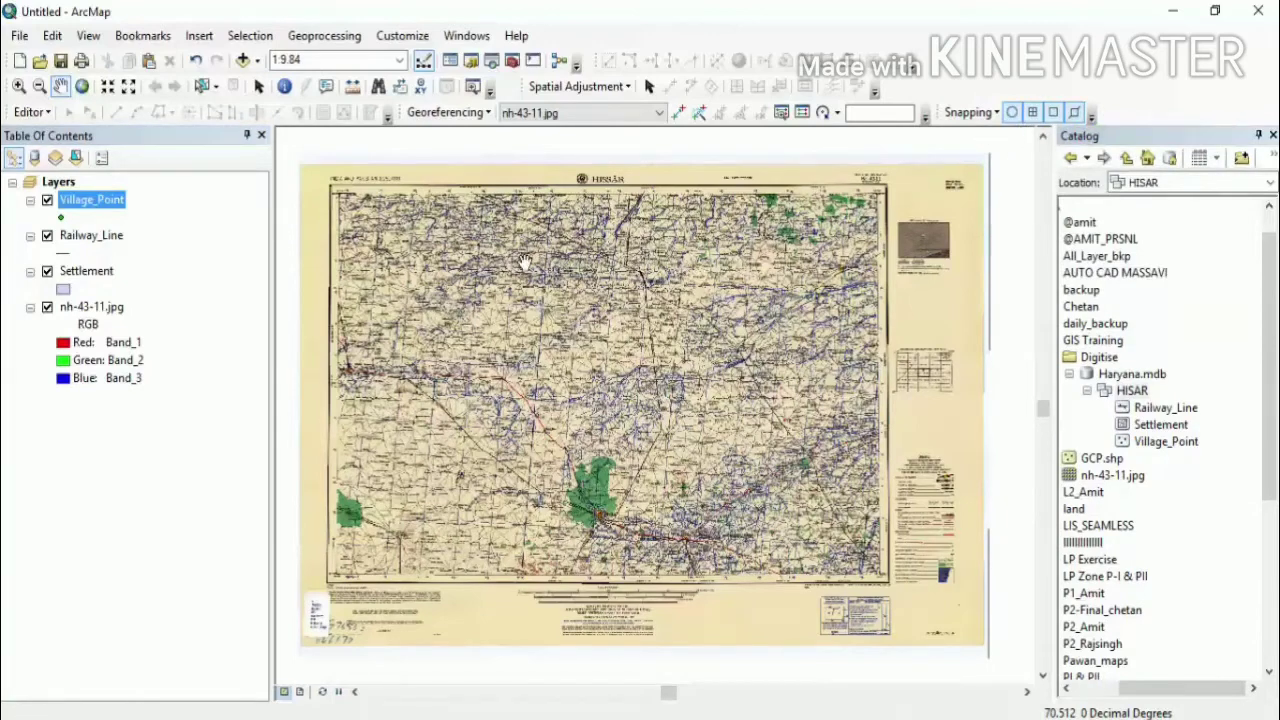
Step: Start editing, zoom in on Hisar town, and select the Settlement layer
left_click(32, 112)
left_click(54, 134)
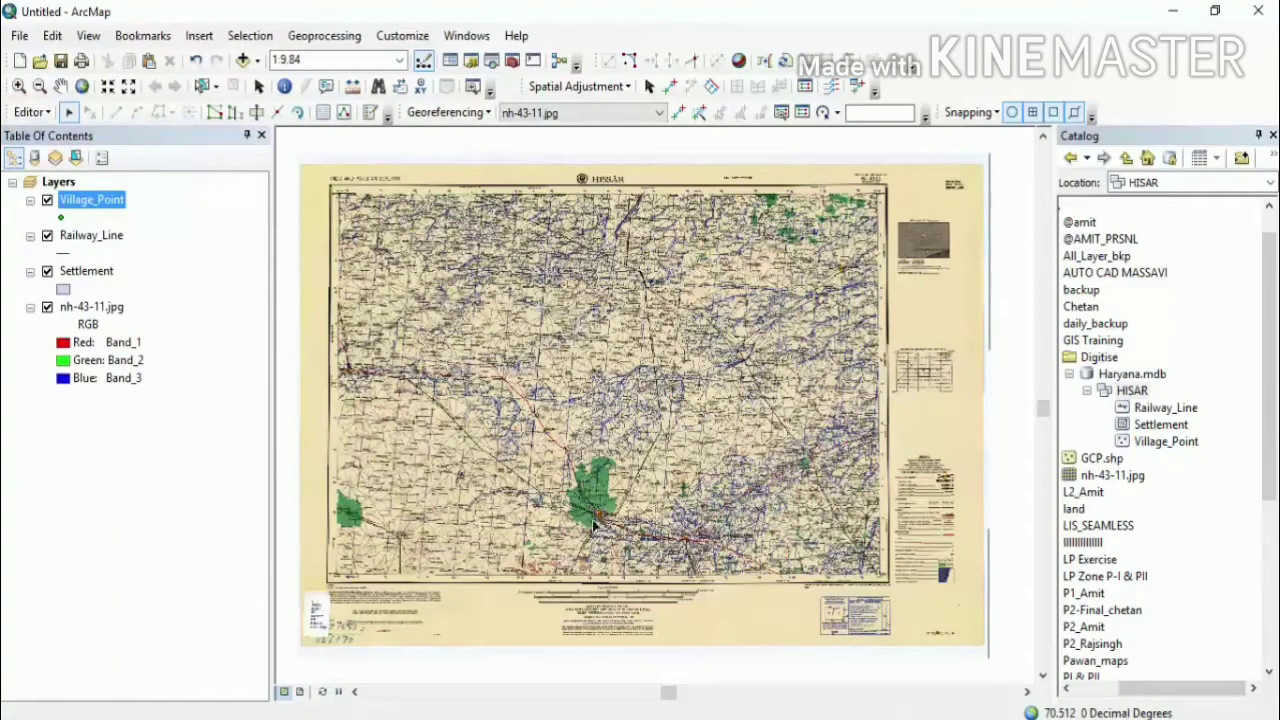
left_click(19, 86)
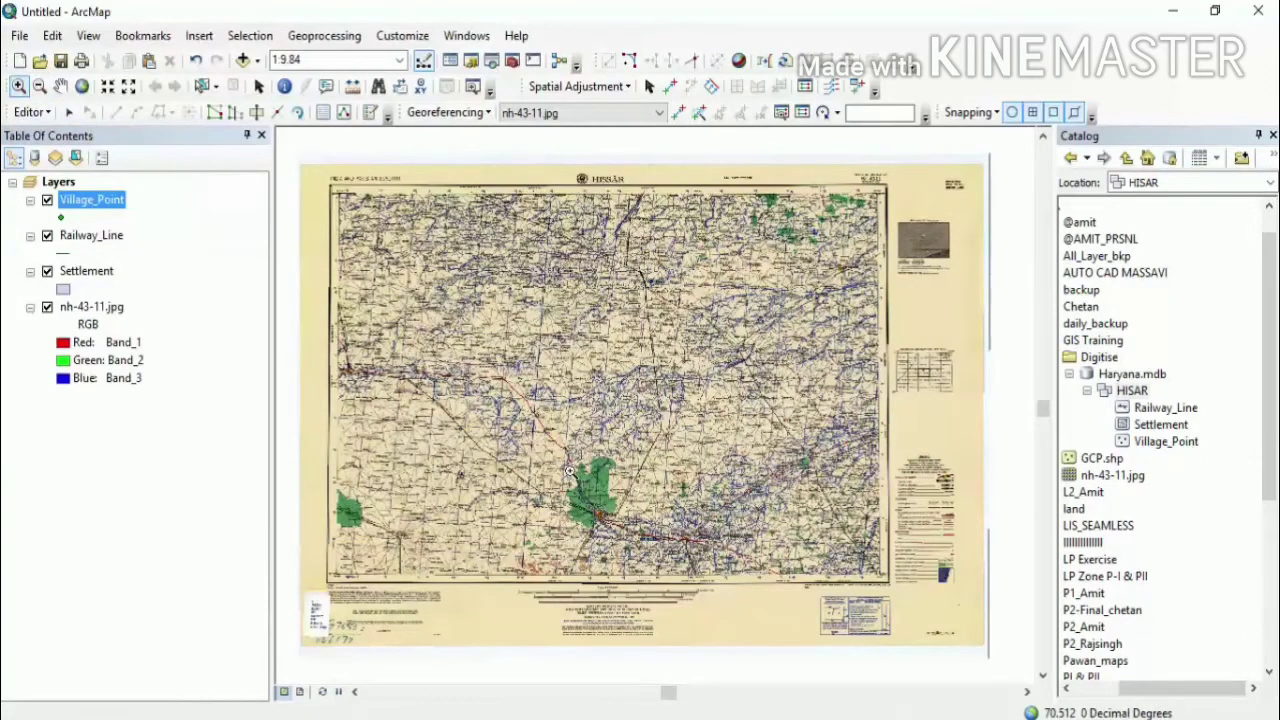
left_click_drag(557, 478, 655, 560)
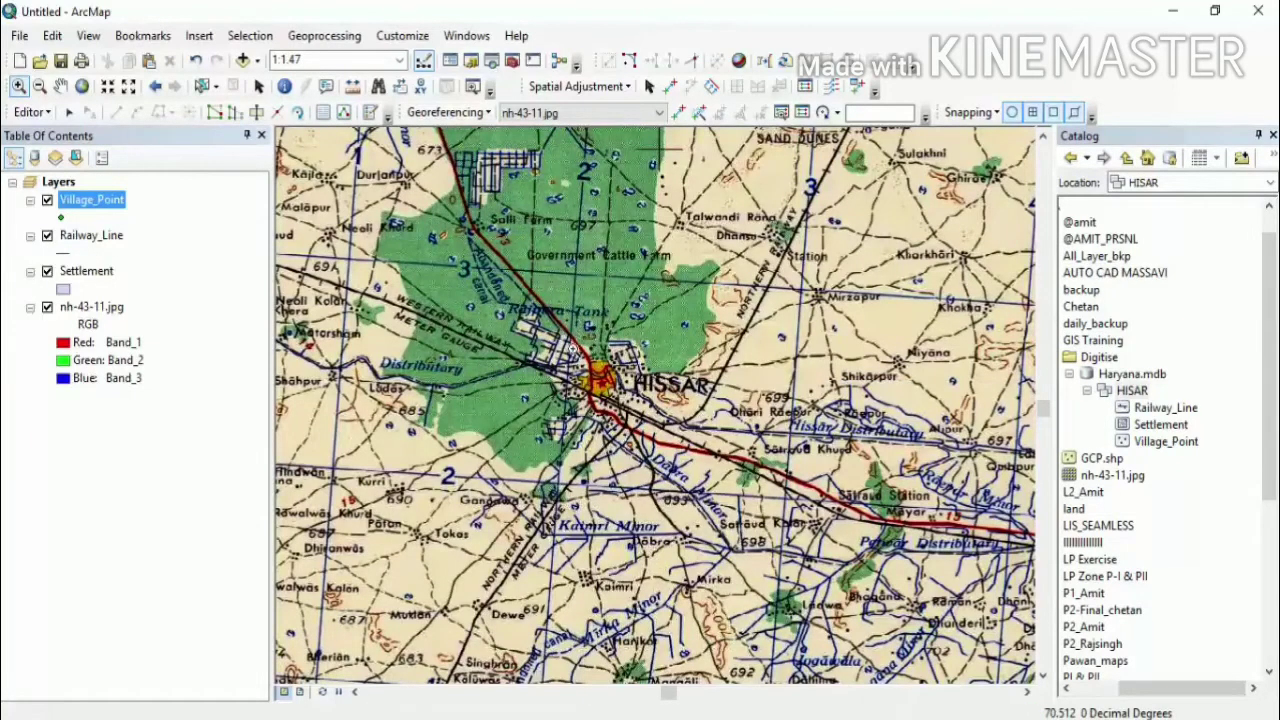
left_click(106, 276)
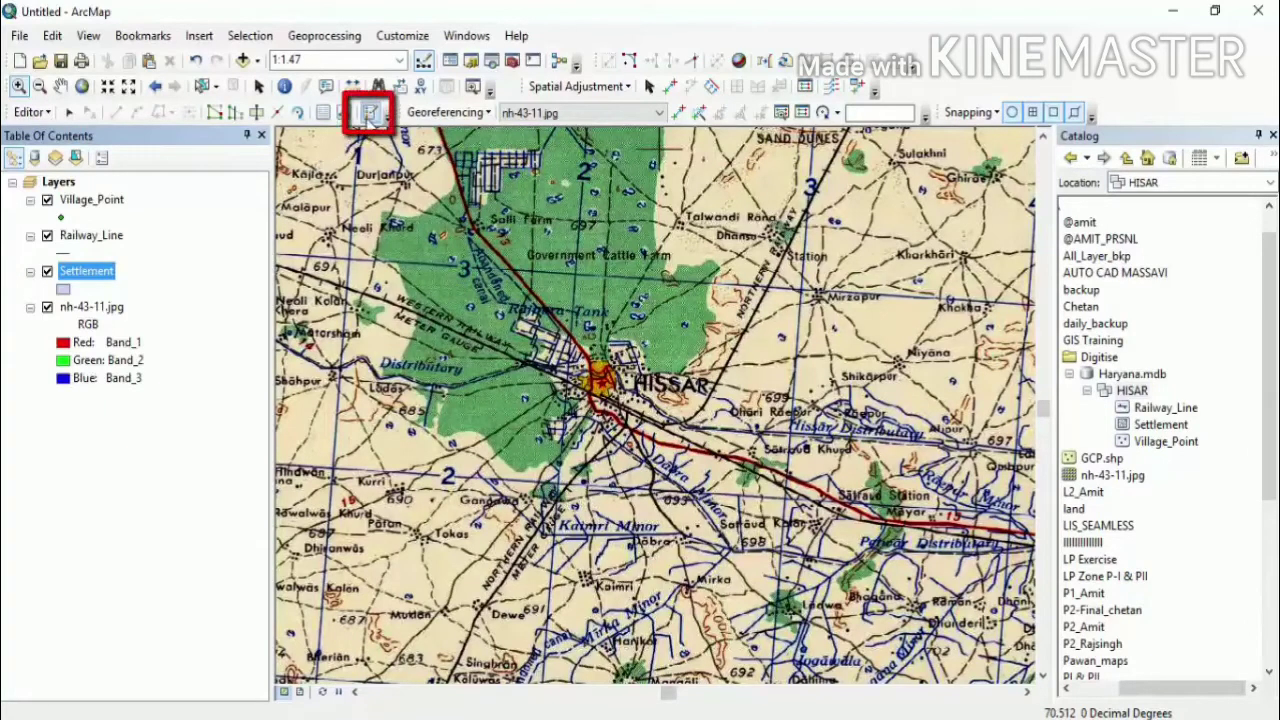
Step: Open Create Features and choose the Settlement template with its Polygon construction tool
left_click(369, 115)
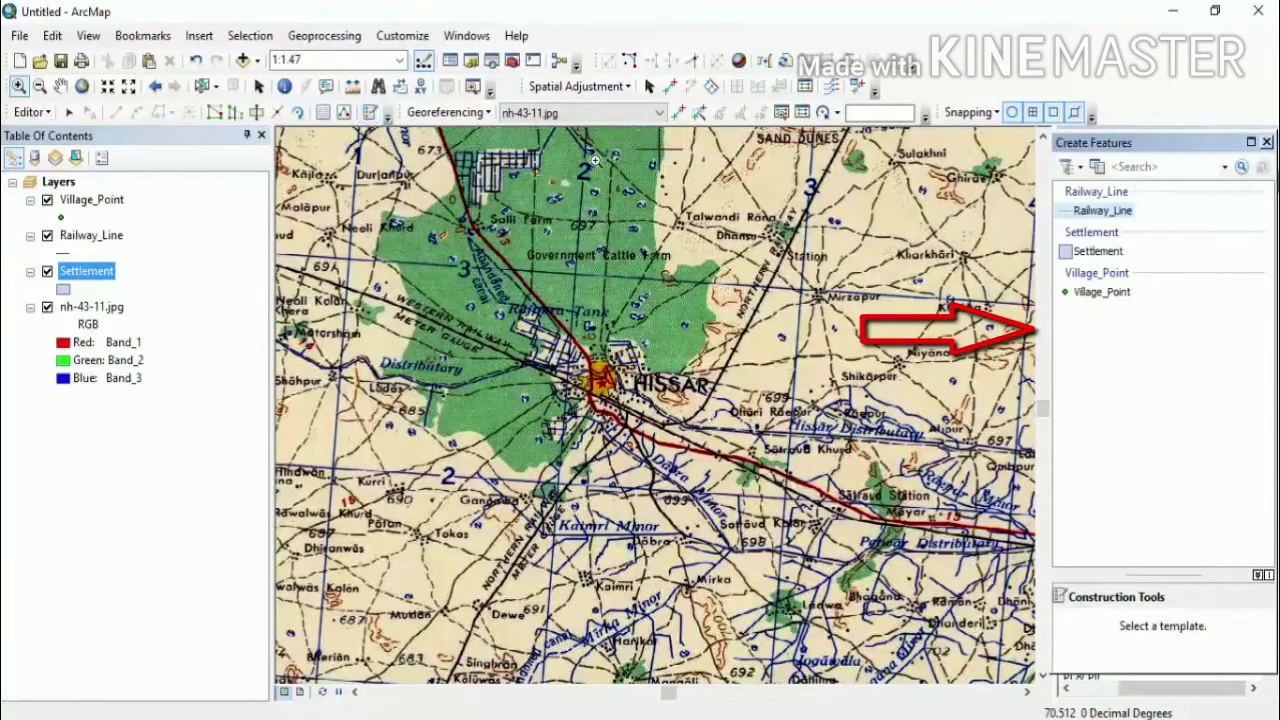
left_click(1097, 251)
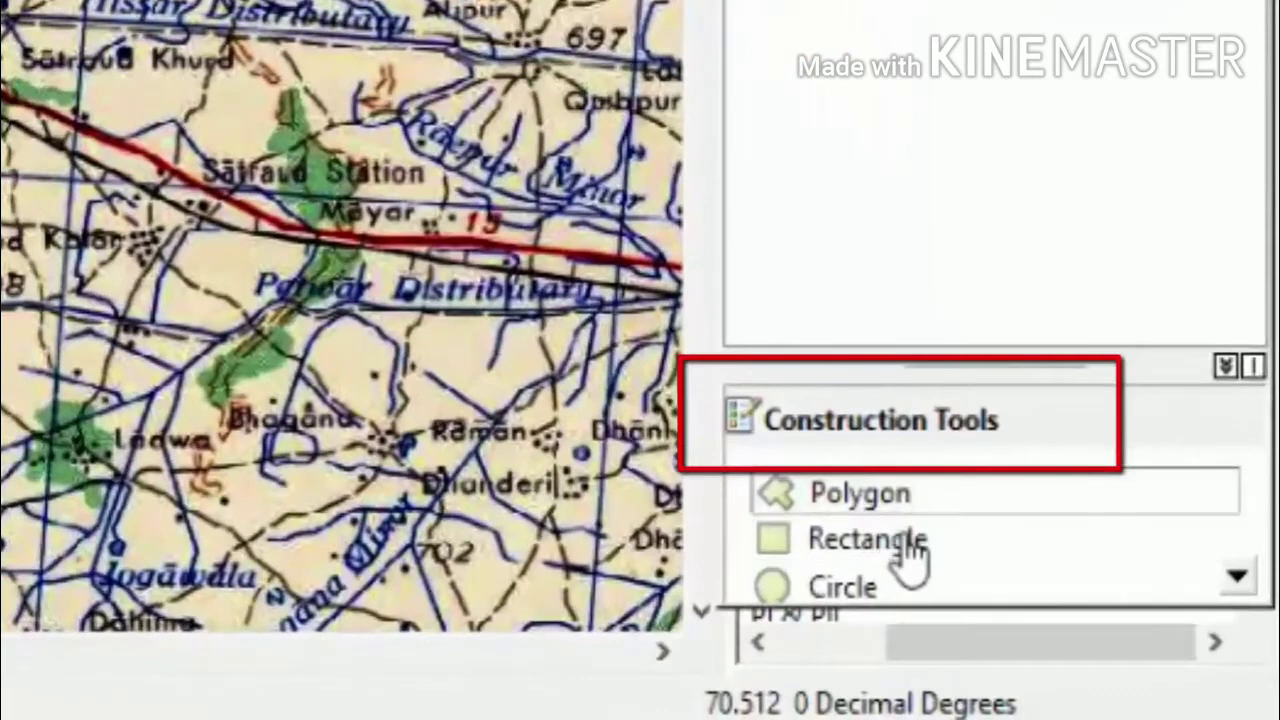
left_click(1240, 576)
left_click(1240, 576)
left_click(1238, 480)
left_click(1238, 478)
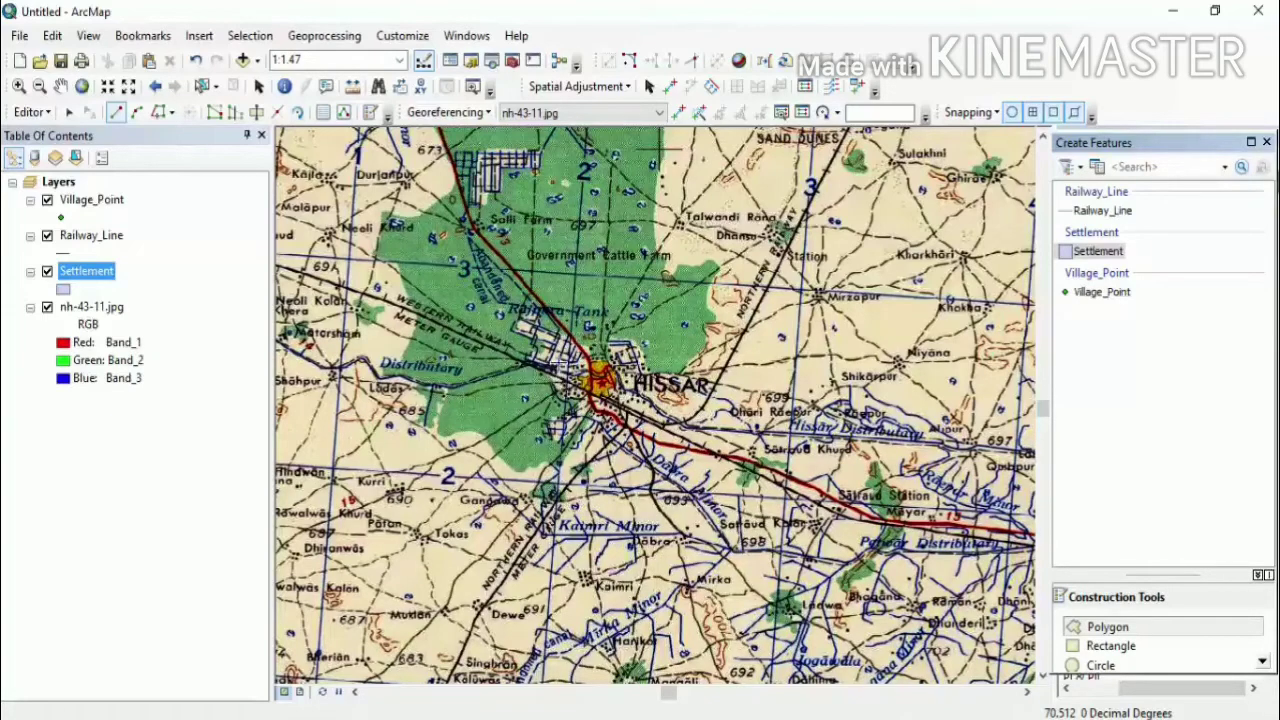
Step: Trace the outline of Hisar town and finish it as a Settlement polygon
left_click(559, 354)
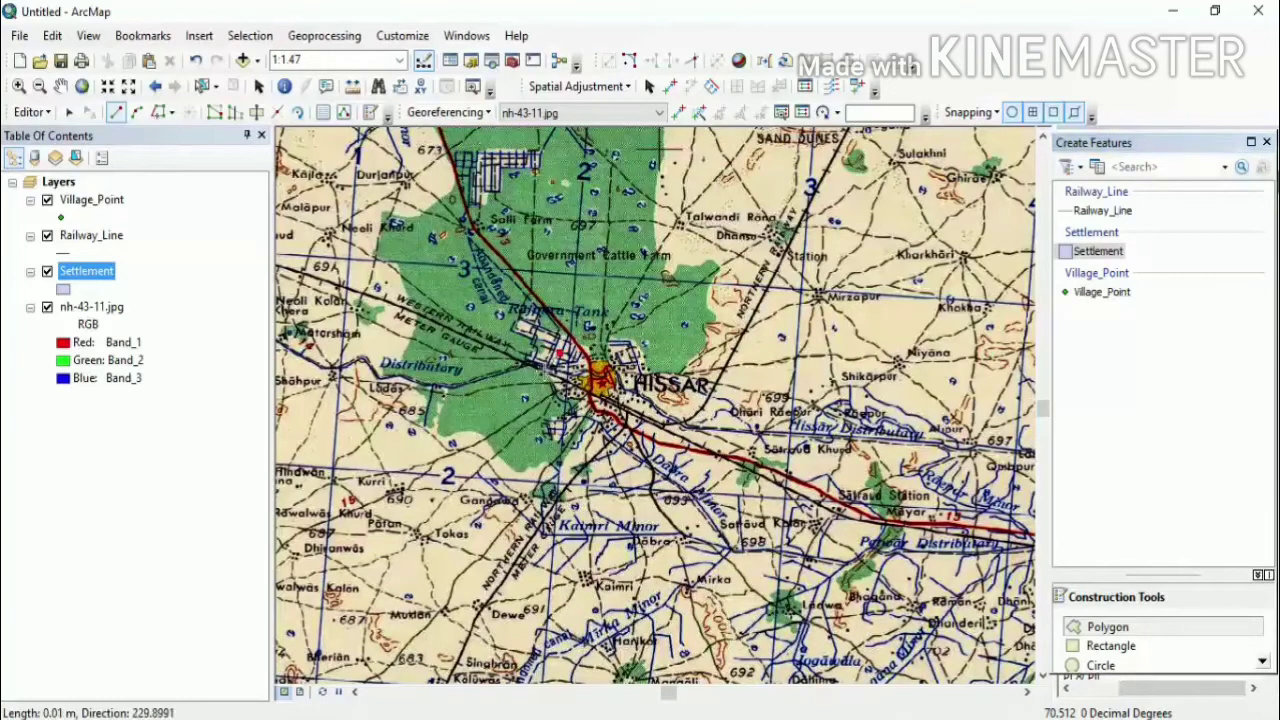
left_click(543, 389)
left_click(543, 404)
left_click(548, 425)
left_click(555, 440)
left_click(565, 452)
left_click(586, 446)
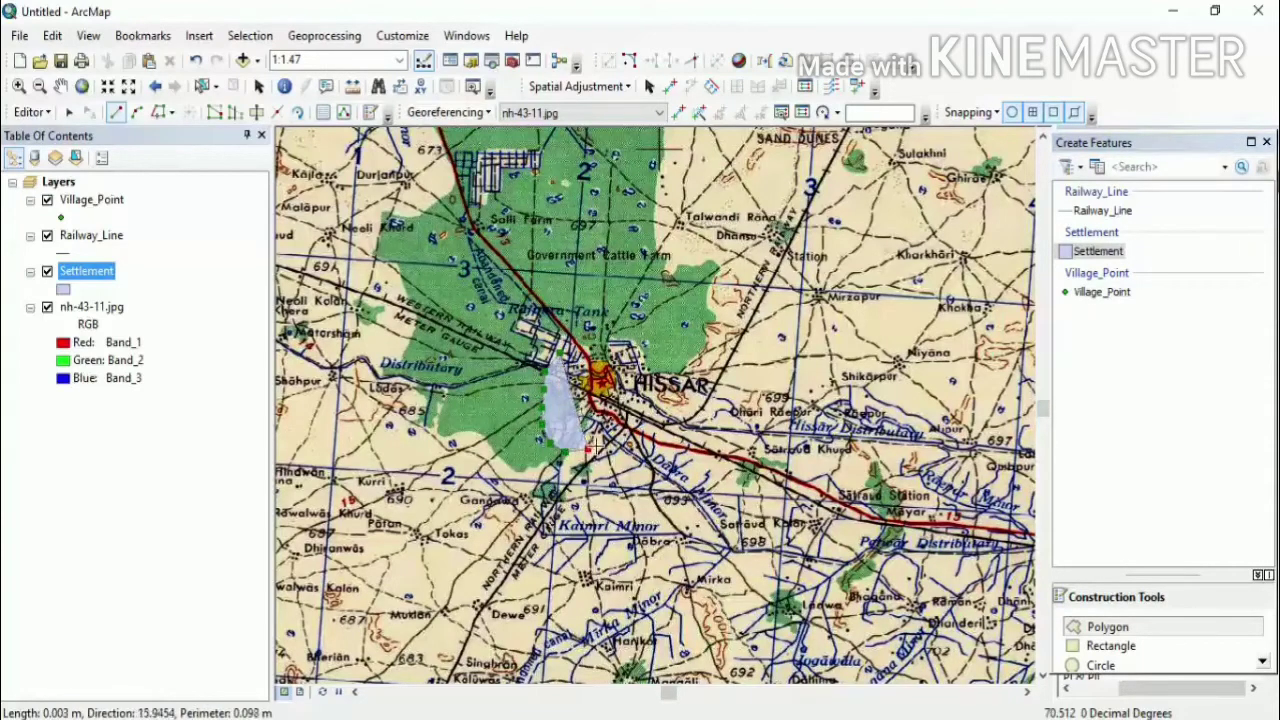
left_click(613, 441)
left_click(637, 436)
left_click(662, 429)
left_click(669, 407)
left_click(666, 379)
left_click(655, 344)
left_click(638, 336)
left_click(605, 334)
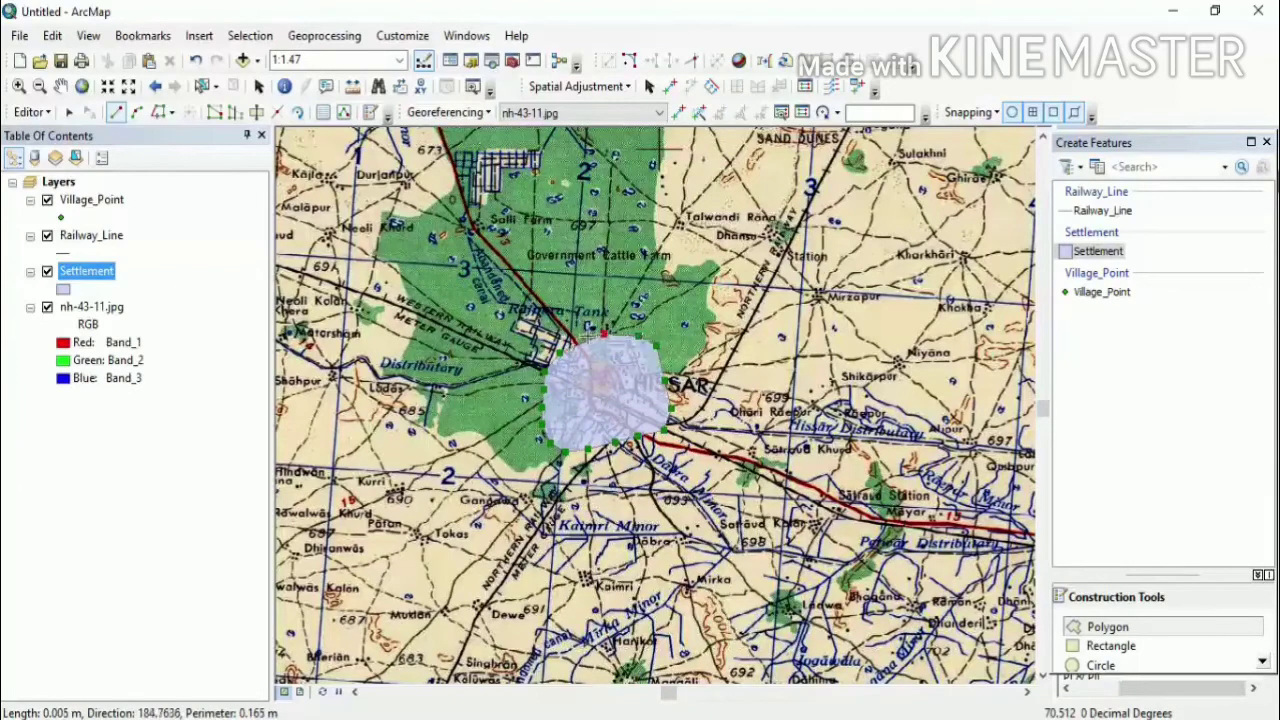
double_click(577, 341)
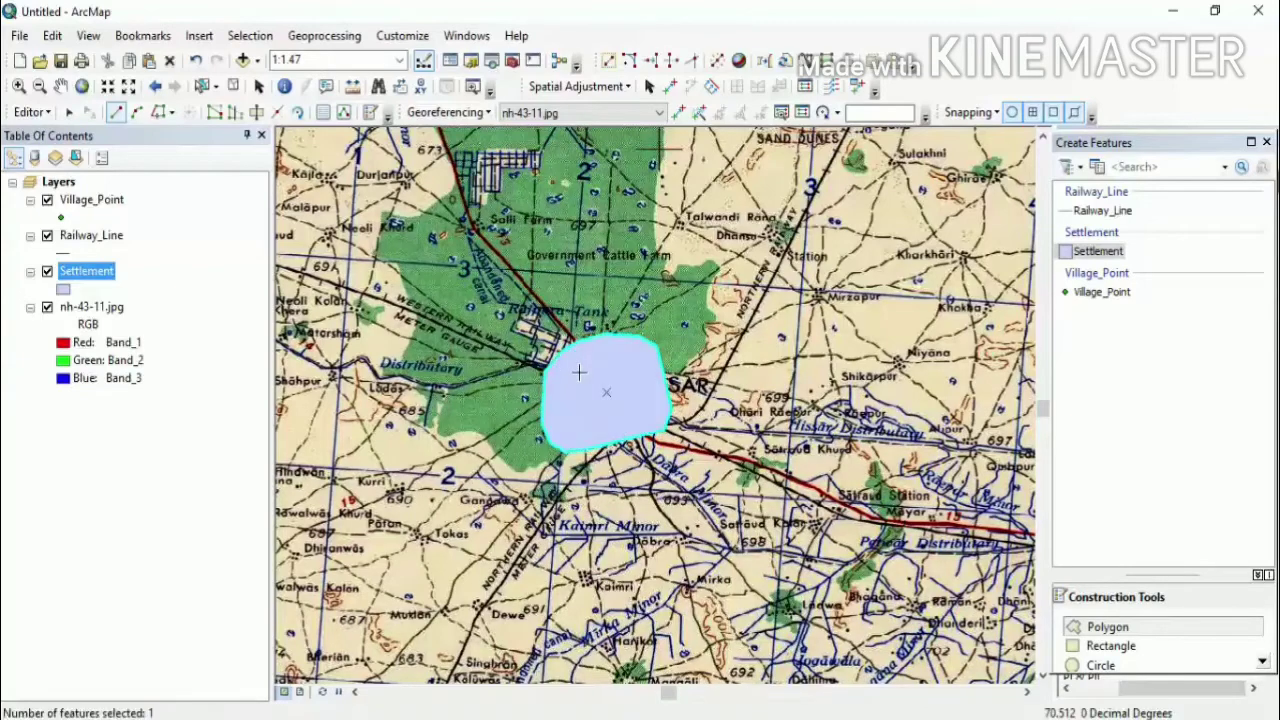
Step: Zoom the map view over to the Hansi area
scroll(578, 373, "up", 4)
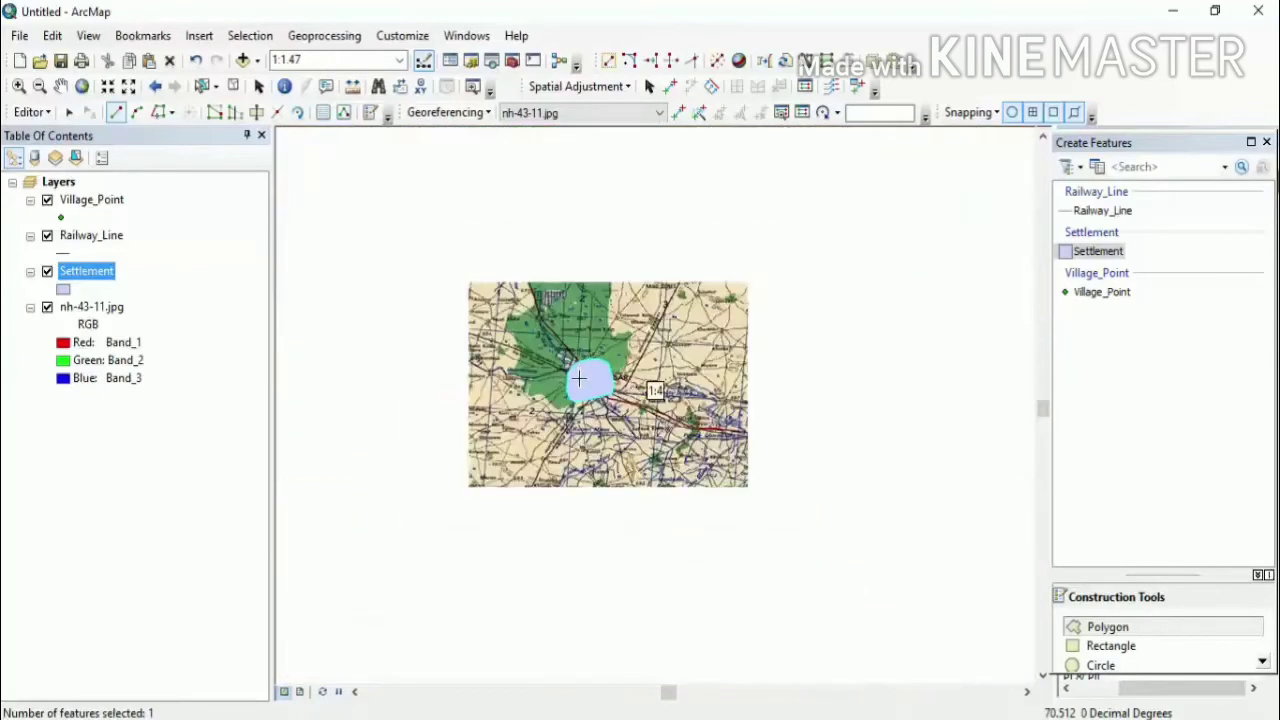
scroll(593, 379, "down", 4)
scroll(783, 435, "down", 2)
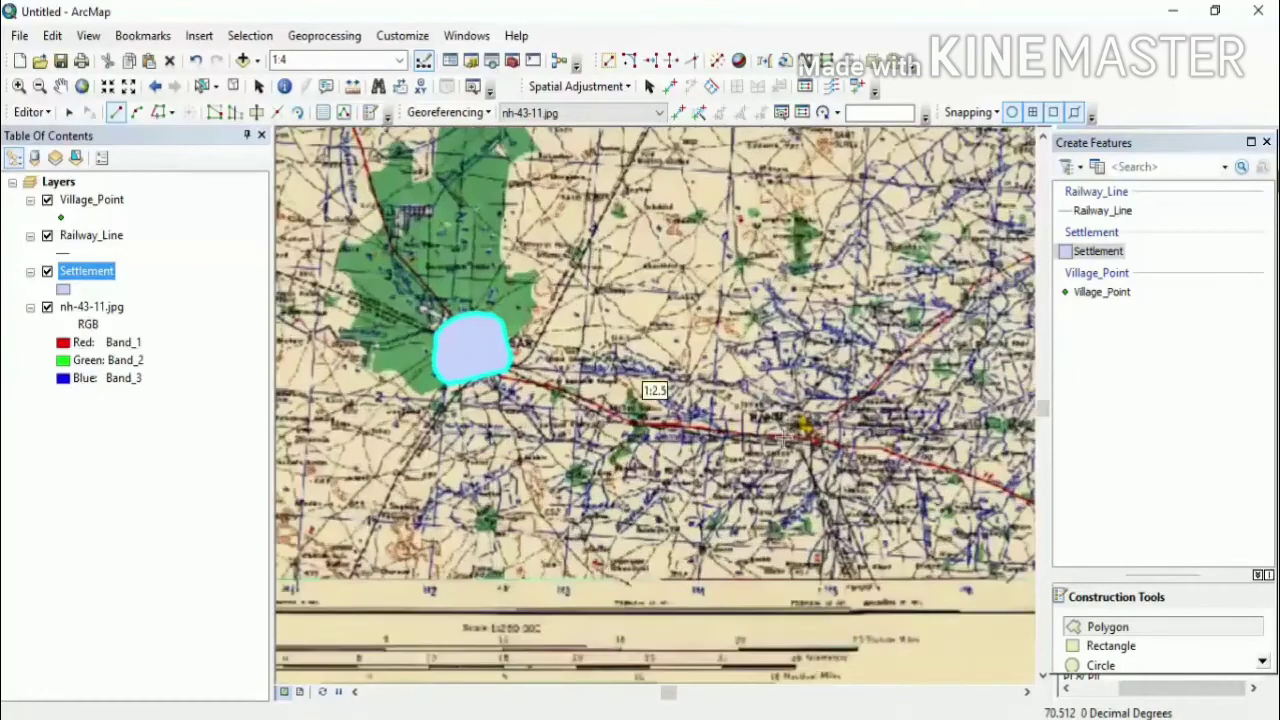
scroll(795, 432, "down", 3)
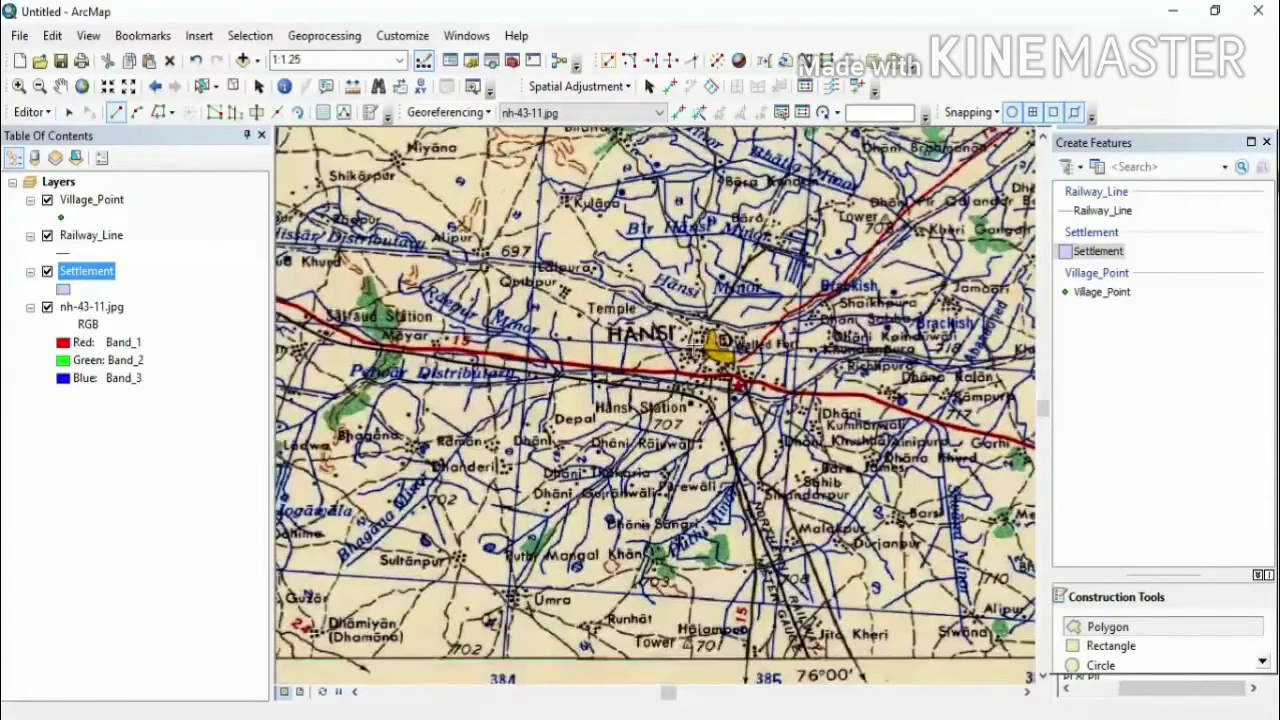
Step: Trace Hansi town's outline vertex by vertex and finish it as a Settlement polygon
left_click(677, 317)
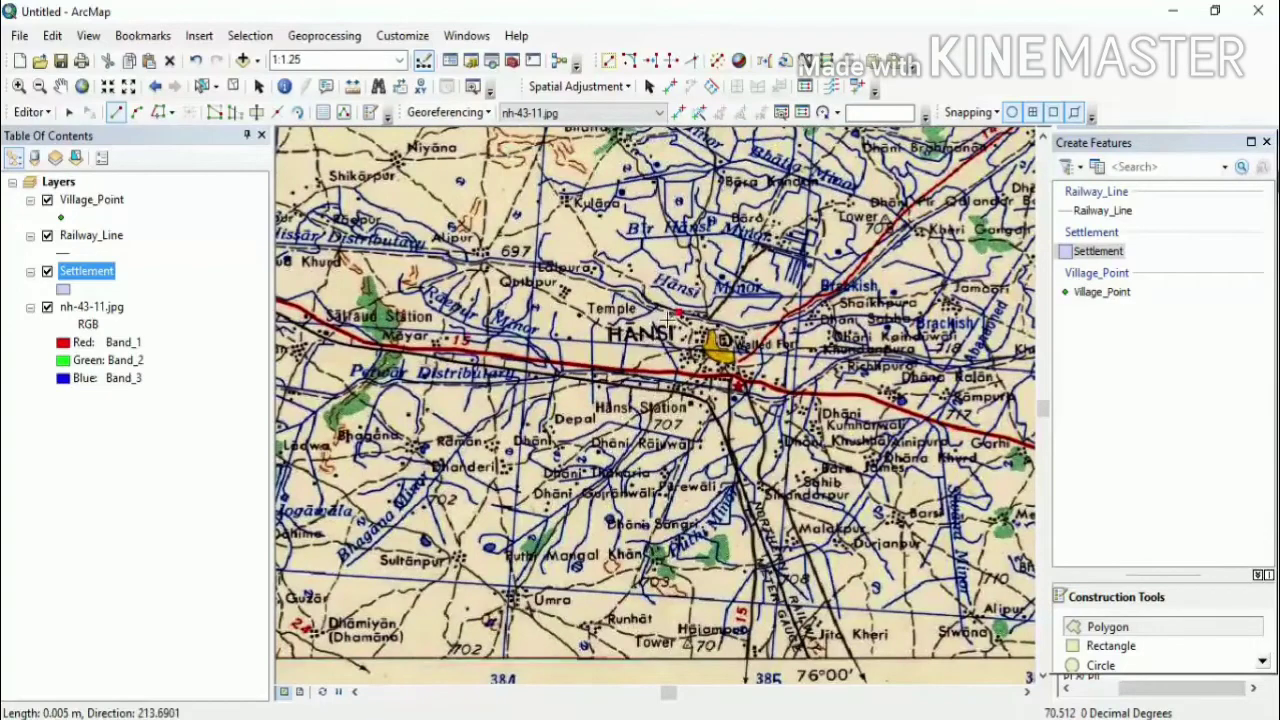
left_click(662, 340)
left_click(663, 362)
left_click(668, 383)
left_click(686, 396)
left_click(707, 398)
left_click(732, 395)
left_click(752, 385)
left_click(759, 365)
left_click(759, 345)
left_click(758, 331)
left_click(738, 312)
left_click(702, 309)
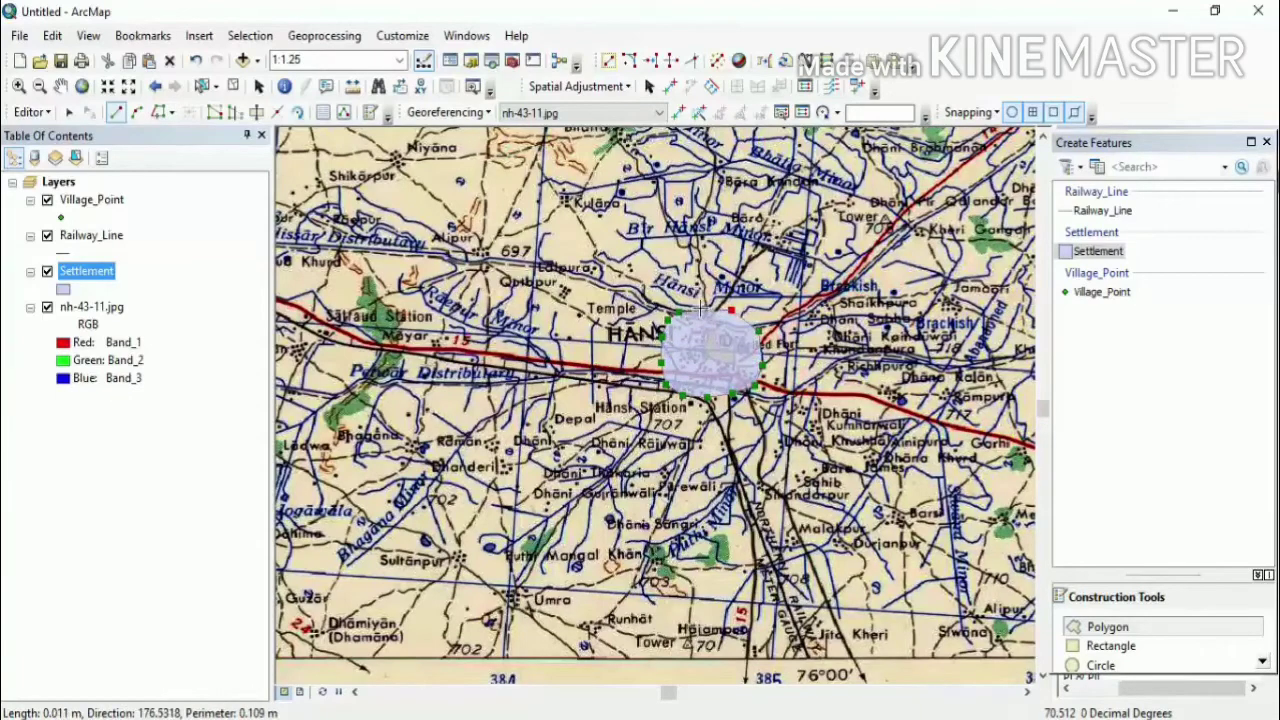
double_click(686, 314)
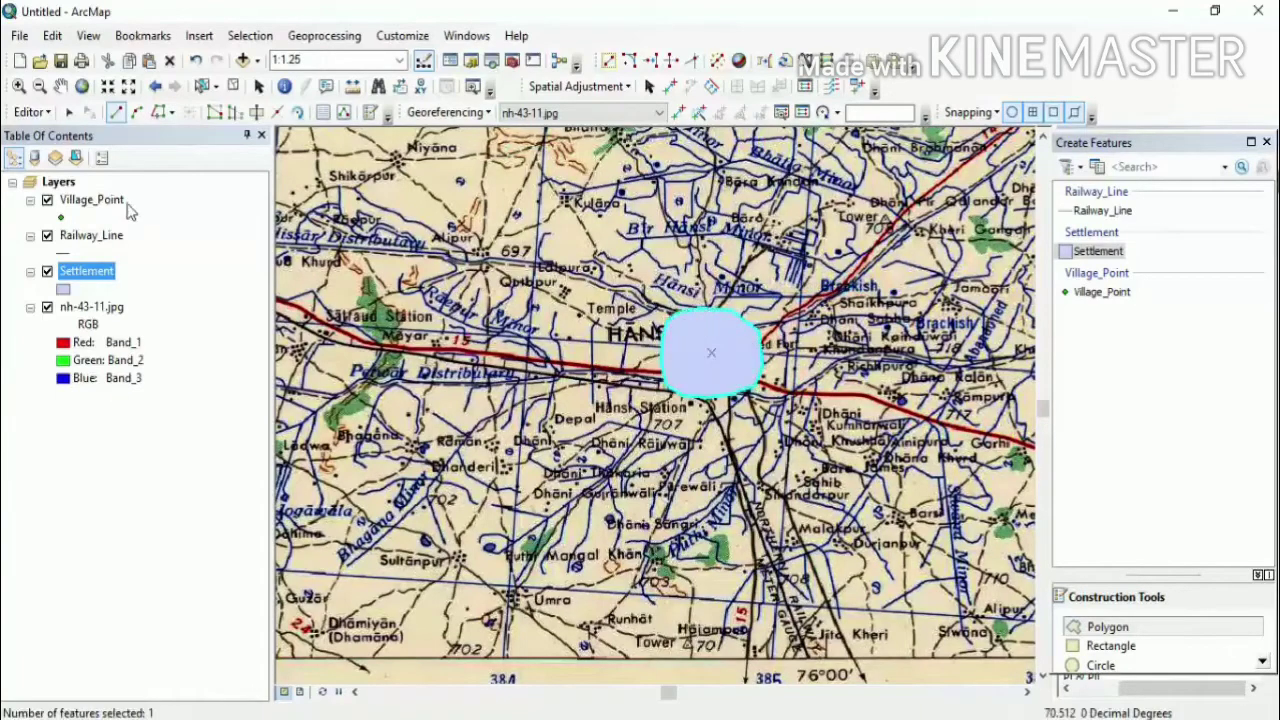
left_click(35, 112)
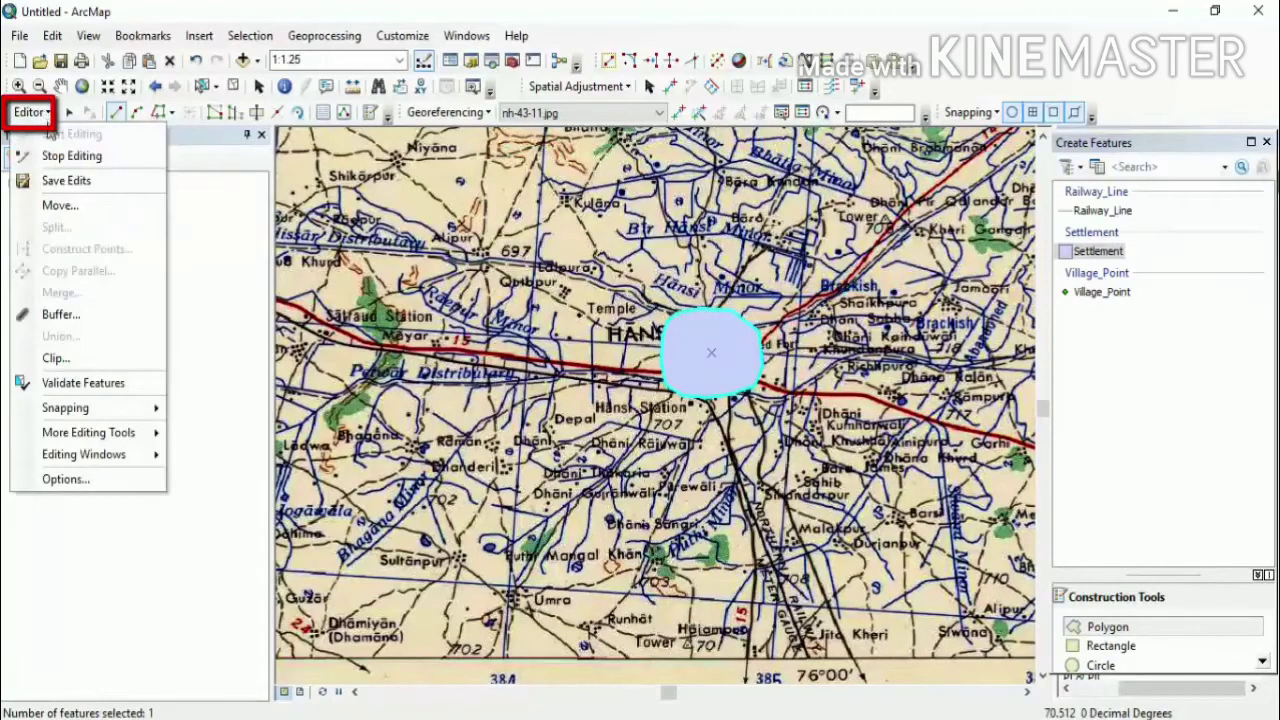
Step: Save edits, zoom out, clear the selected features, and switch to the Edit Tool
left_click(63, 181)
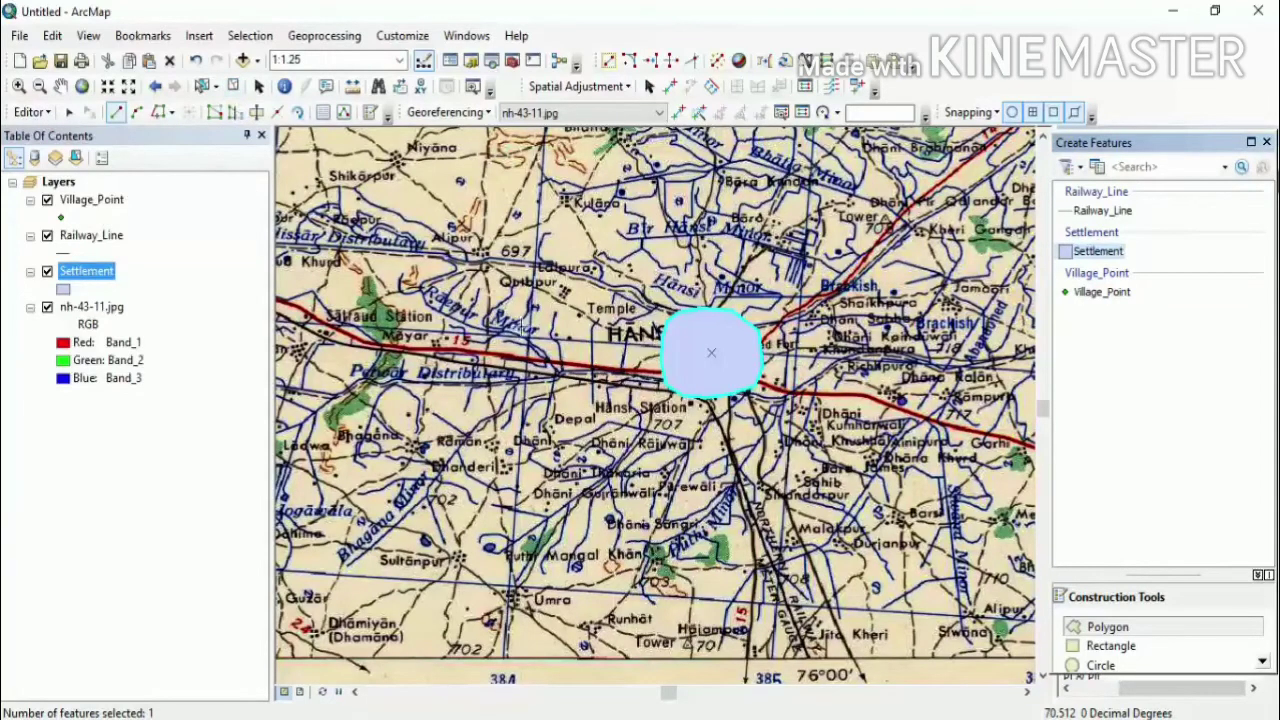
scroll(539, 330, "up", 1)
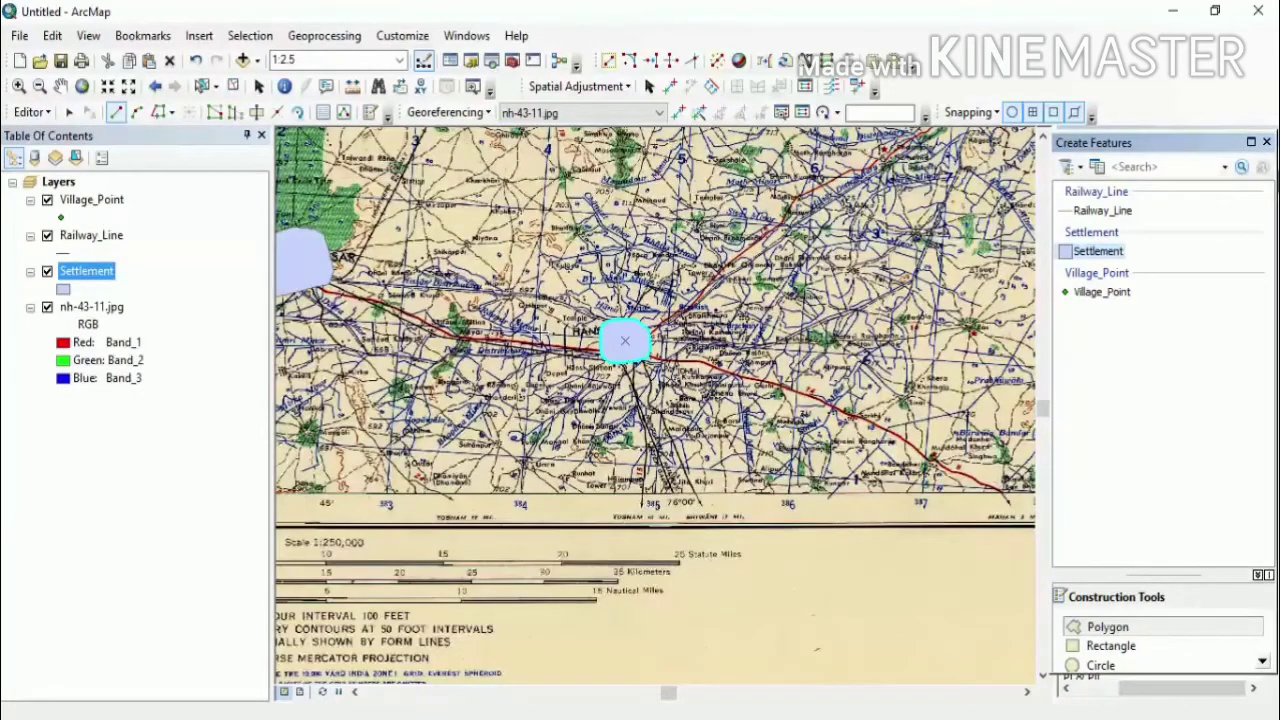
scroll(625, 341, "up", 1)
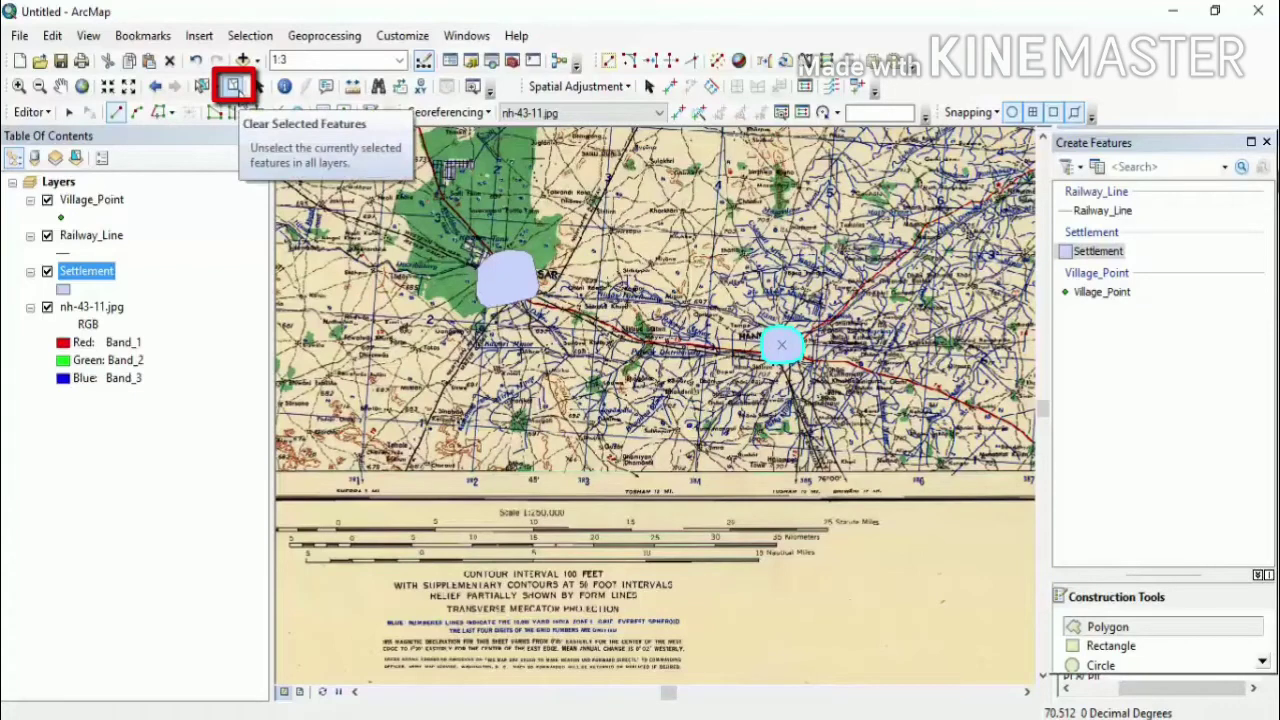
left_click(233, 85)
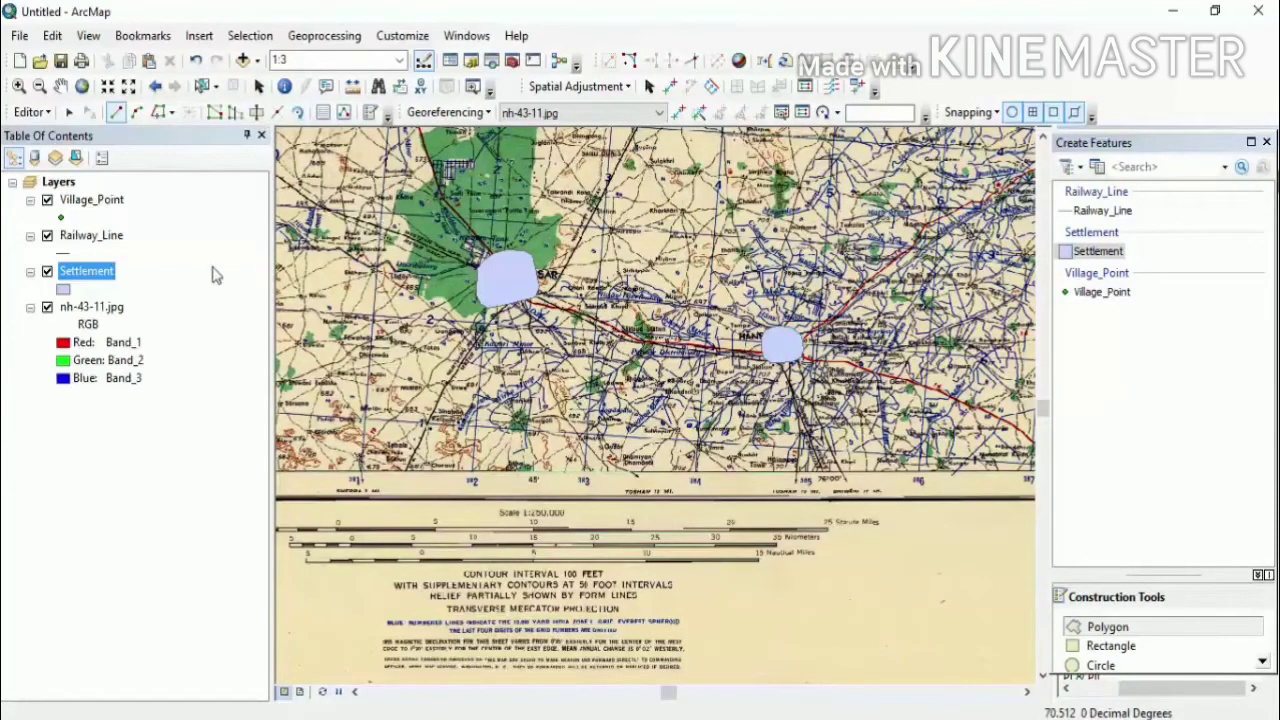
left_click(69, 112)
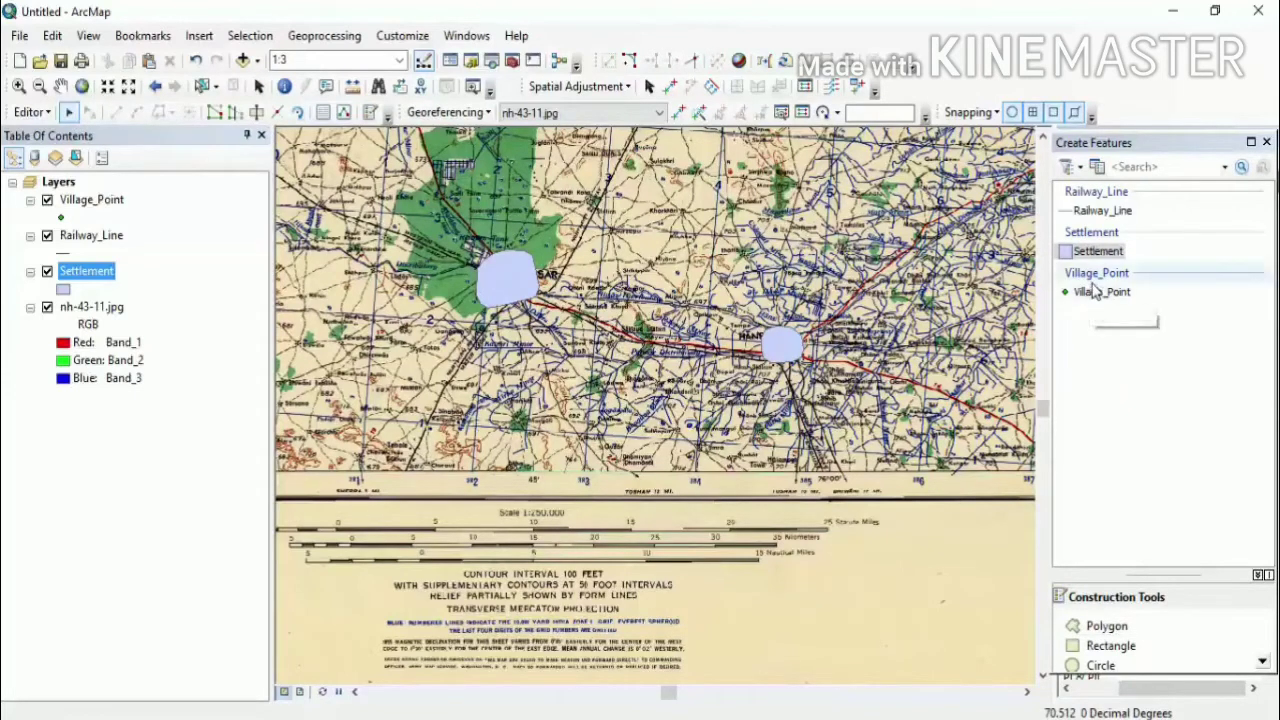
Step: Pick the Railway_Line template's Line tool and trace the red railroad east from Hisar
left_click(1102, 211)
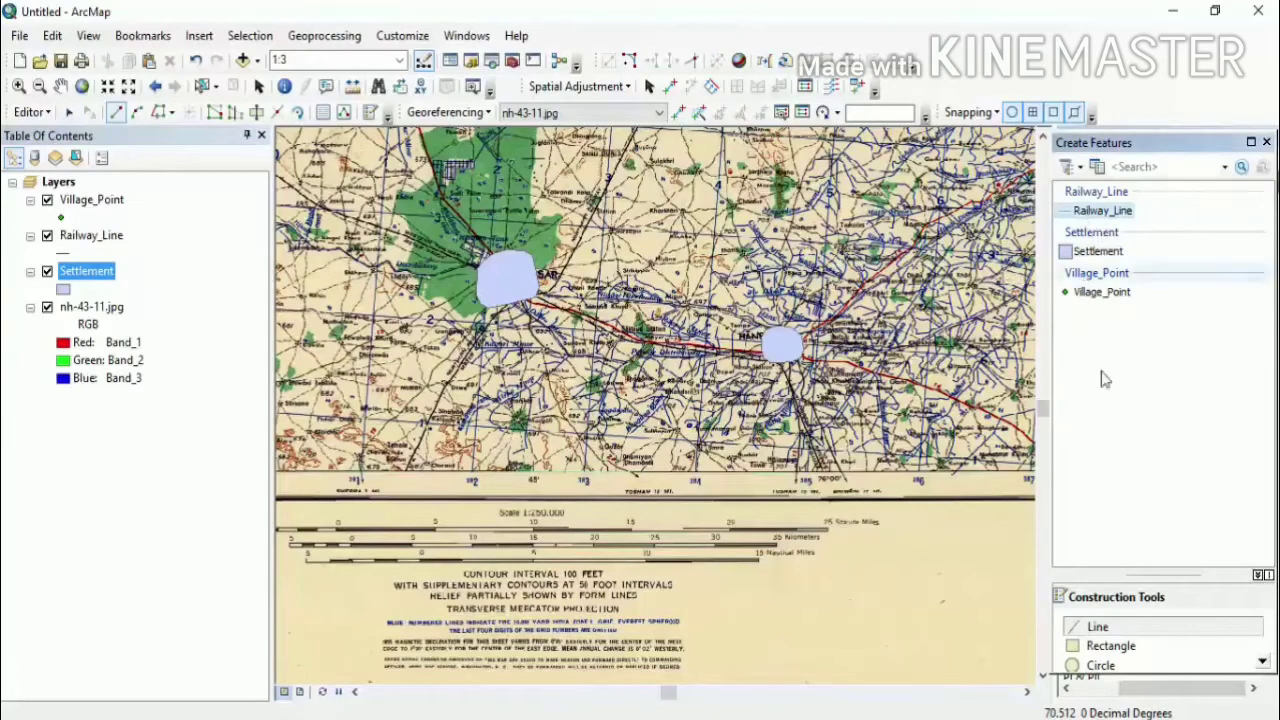
left_click(1120, 627)
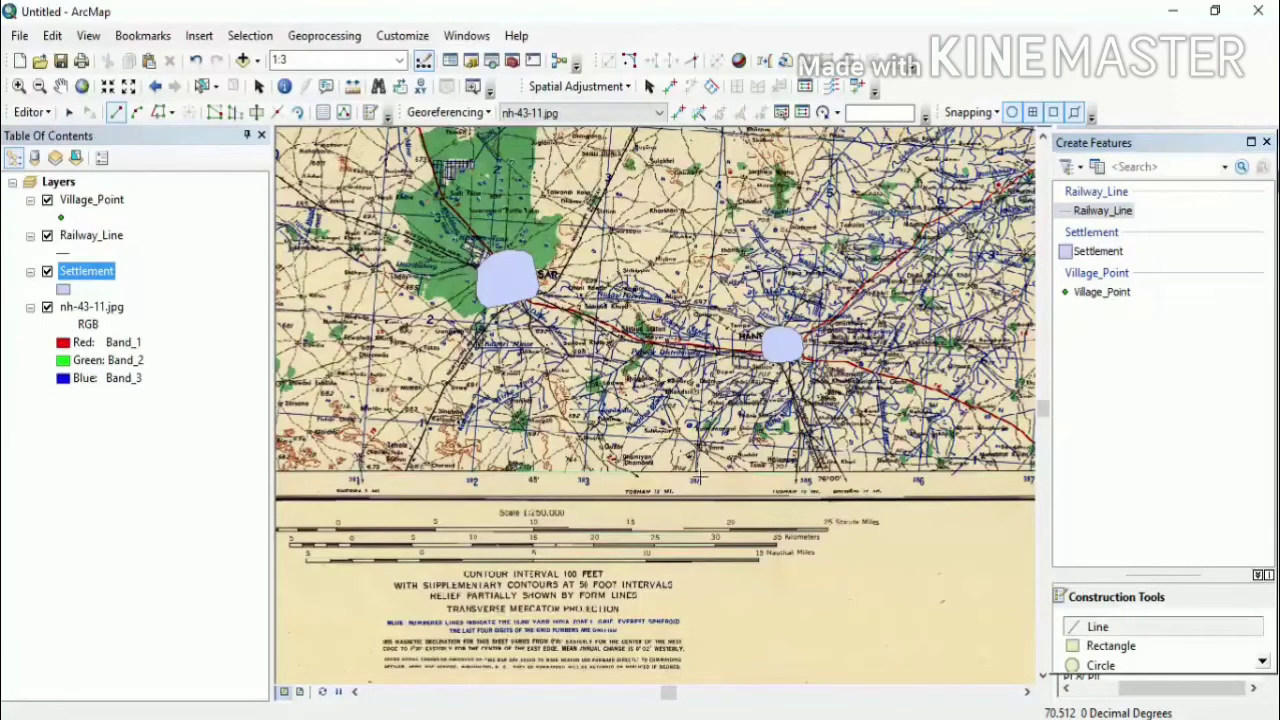
scroll(513, 281, "down", 3)
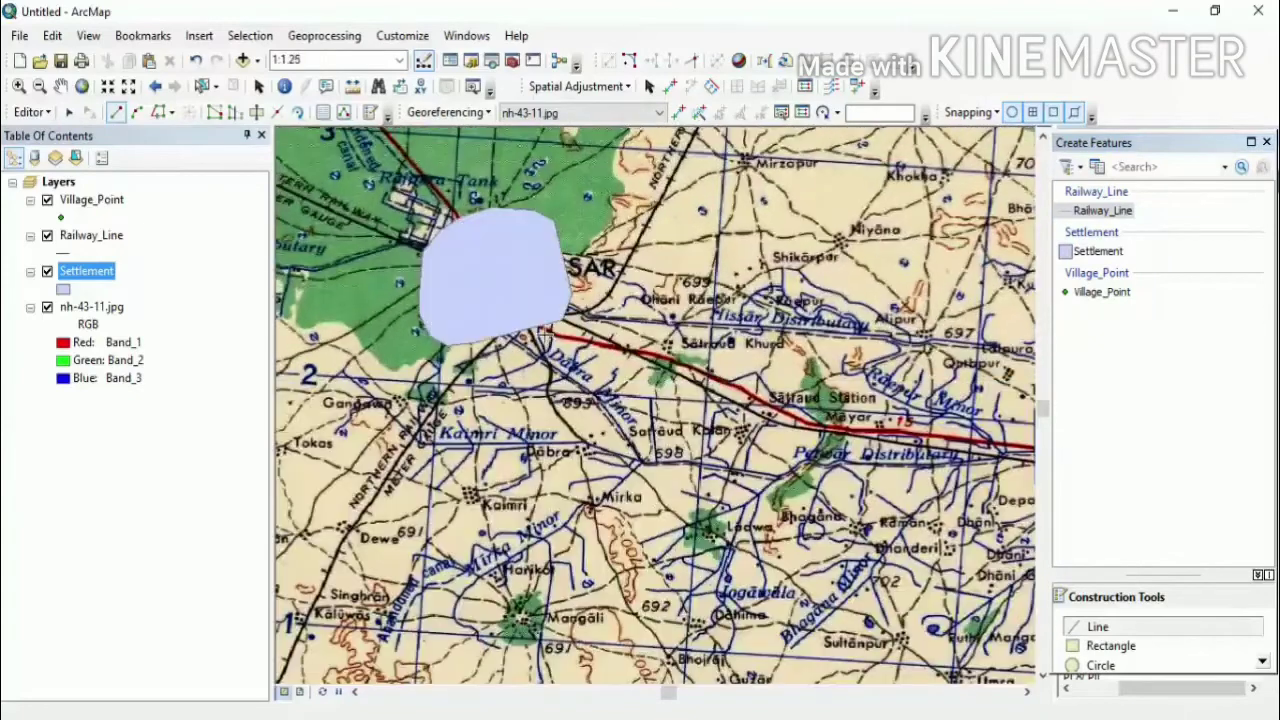
scroll(548, 333, "down", 1)
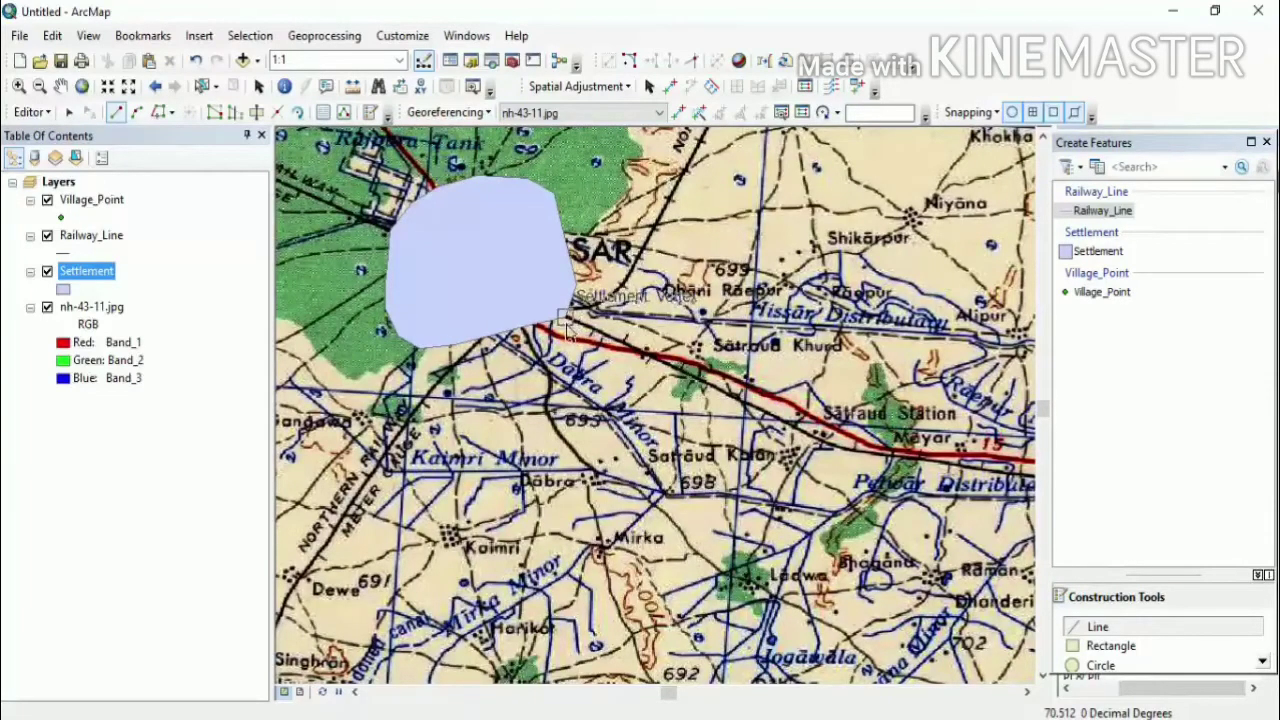
left_click(566, 318)
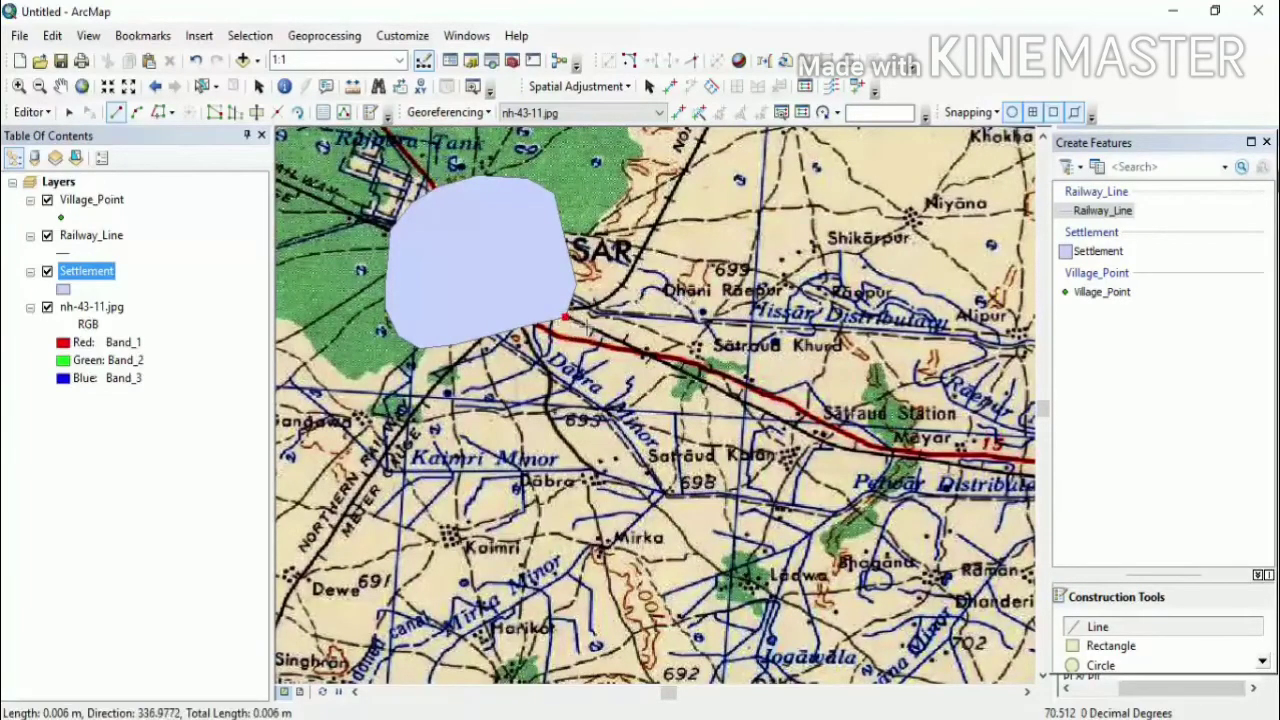
left_click(607, 335)
left_click(670, 365)
left_click(729, 393)
left_click(776, 417)
left_click(833, 443)
left_click(876, 452)
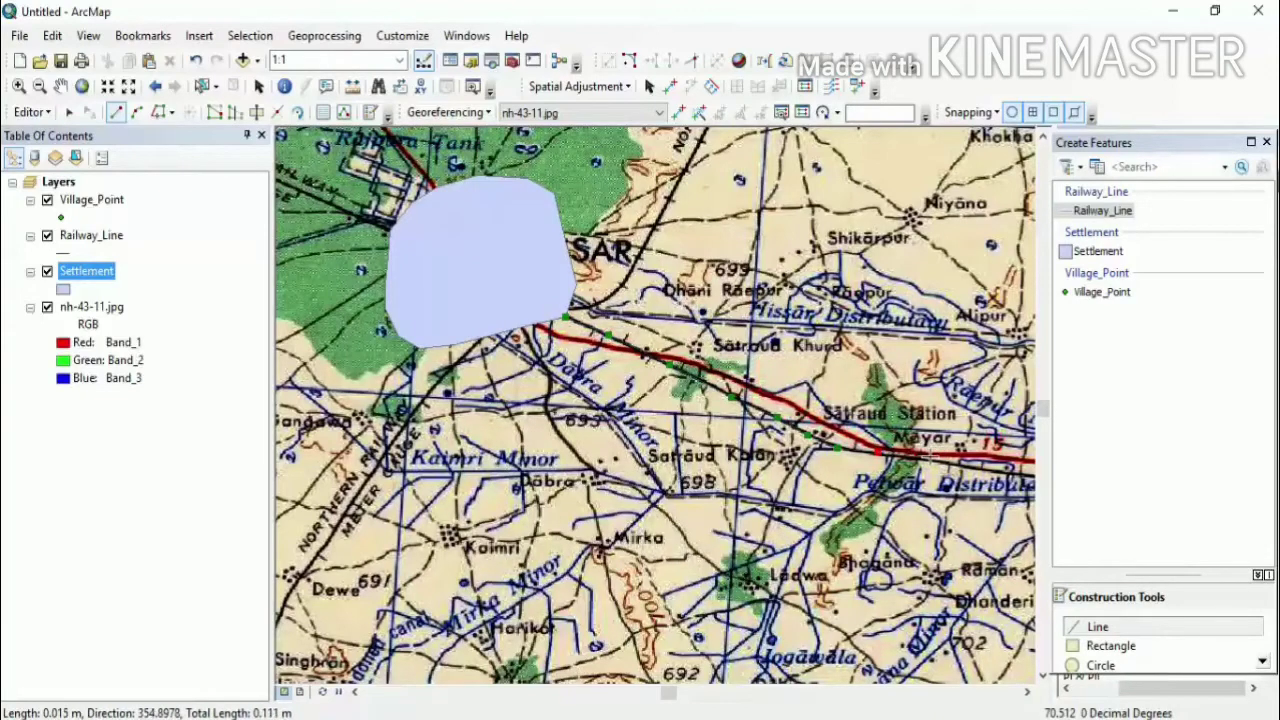
Step: Pan east and continue the railway line, finishing it at the Hansi settlement edge
left_click_drag(930, 455, 593, 403)
left_click(596, 404)
left_click(638, 411)
left_click(712, 420)
left_click(776, 433)
left_click(838, 440)
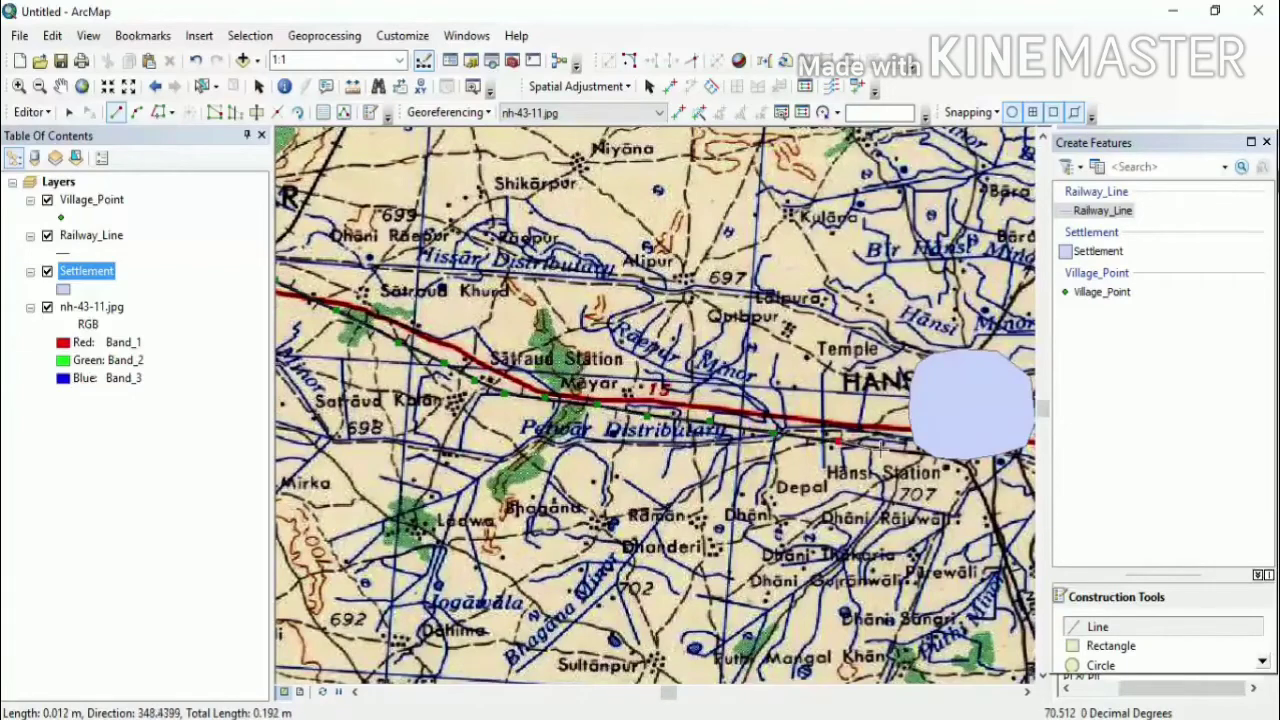
left_click(911, 453)
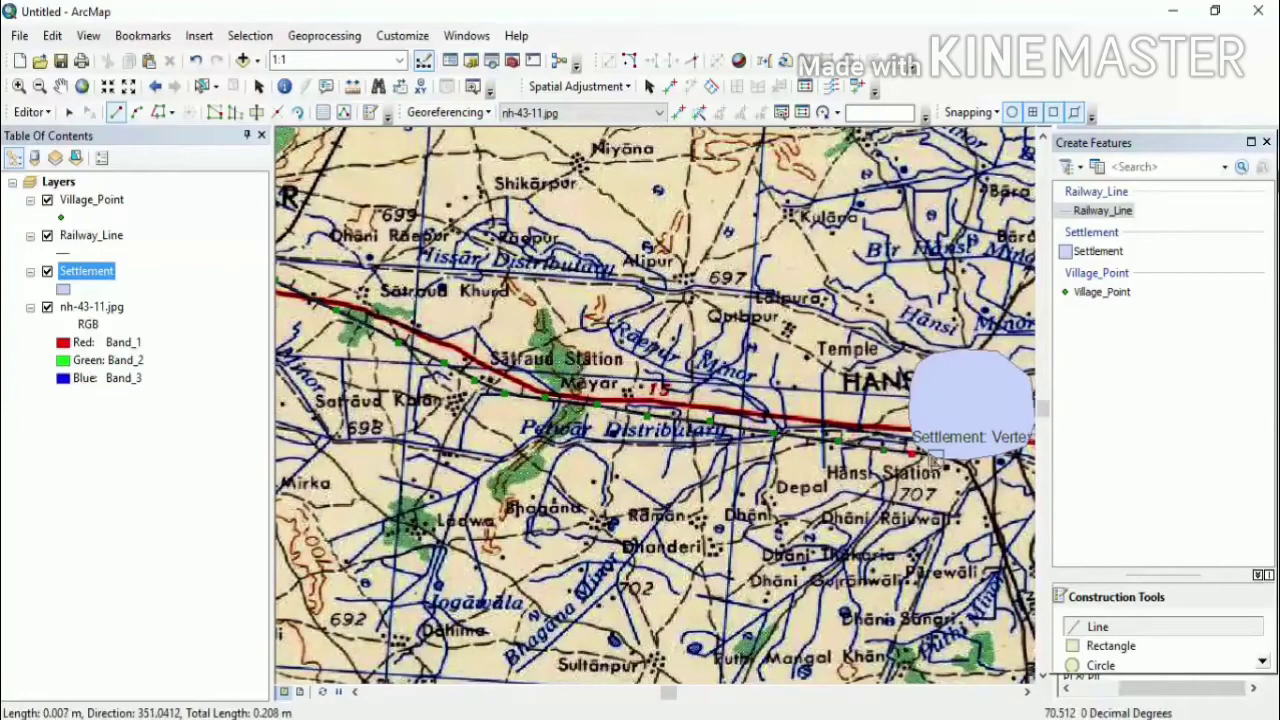
double_click(935, 458)
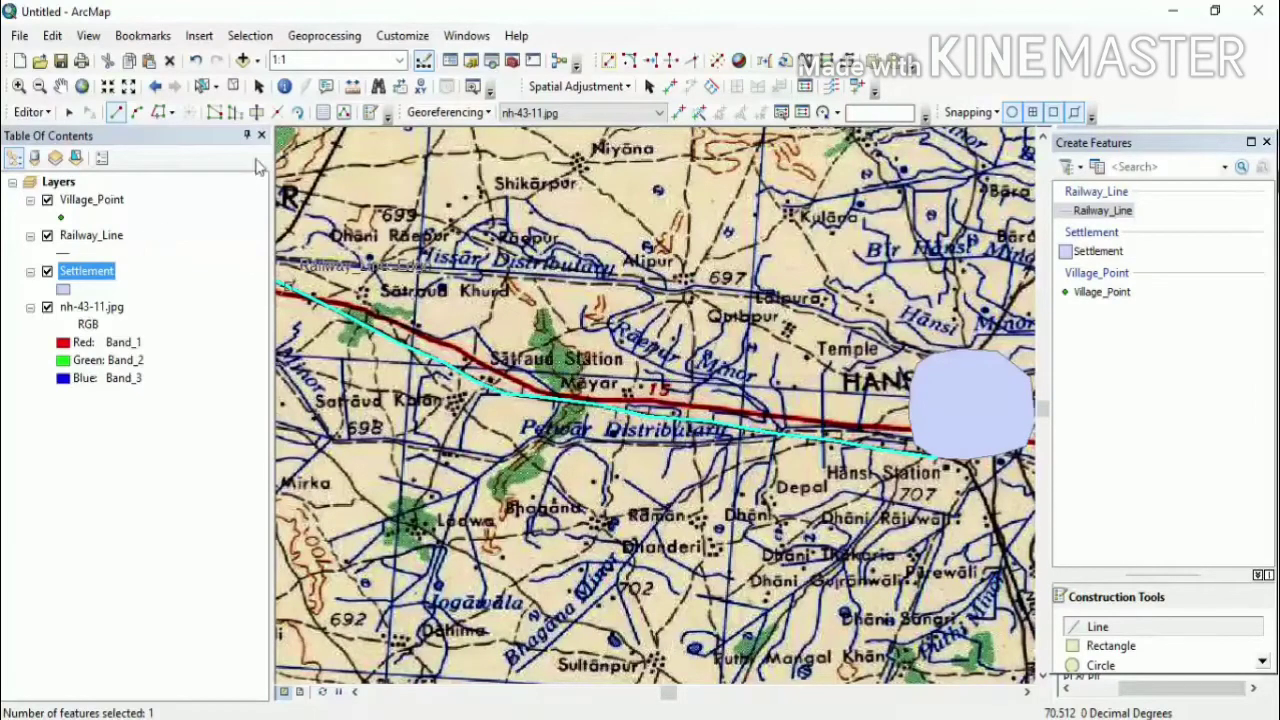
Step: Deselect the new railway line, pan west, and open the Village_Point symbol selector
left_click(233, 86)
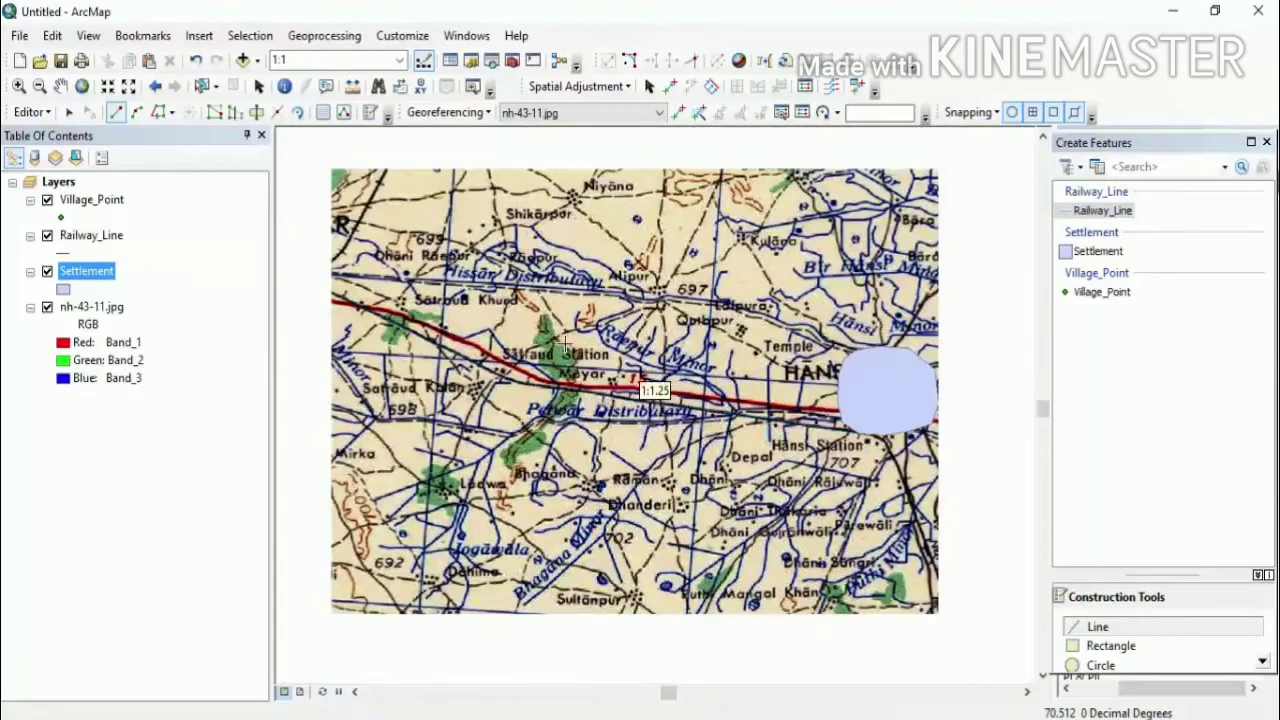
scroll(560, 345, "down", 1)
left_click_drag(505, 346, 698, 355)
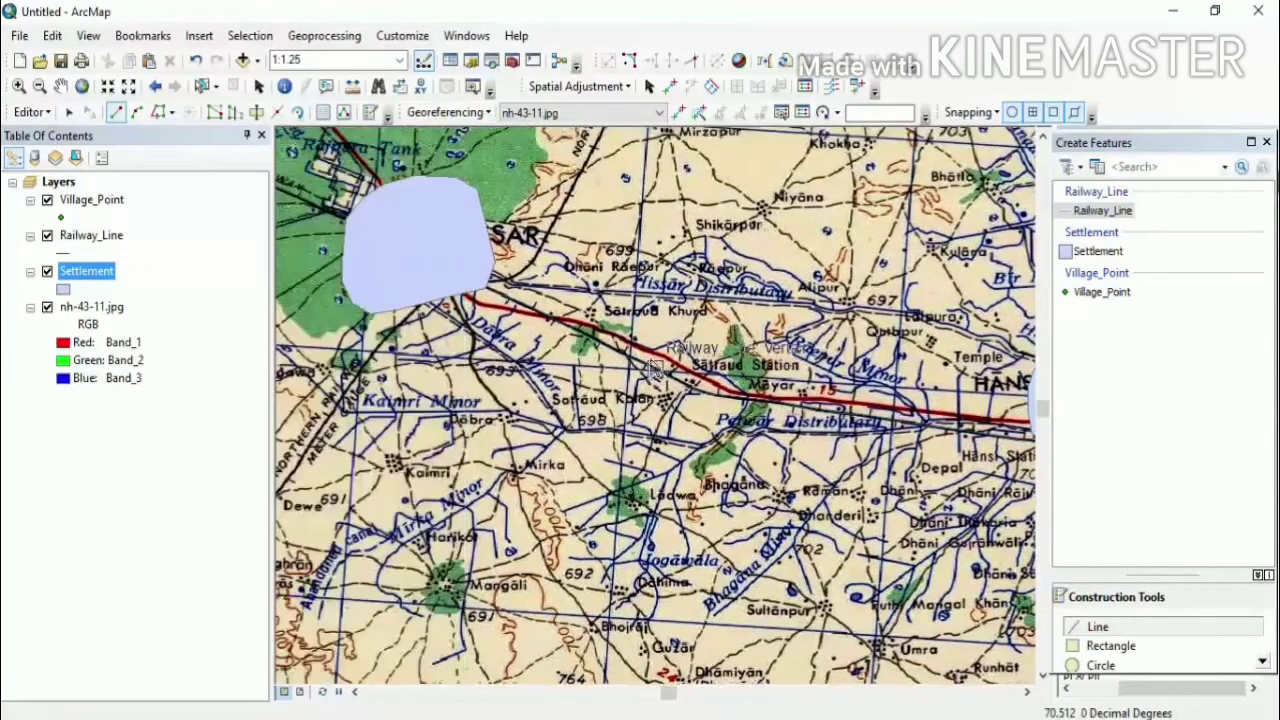
left_click(68, 112)
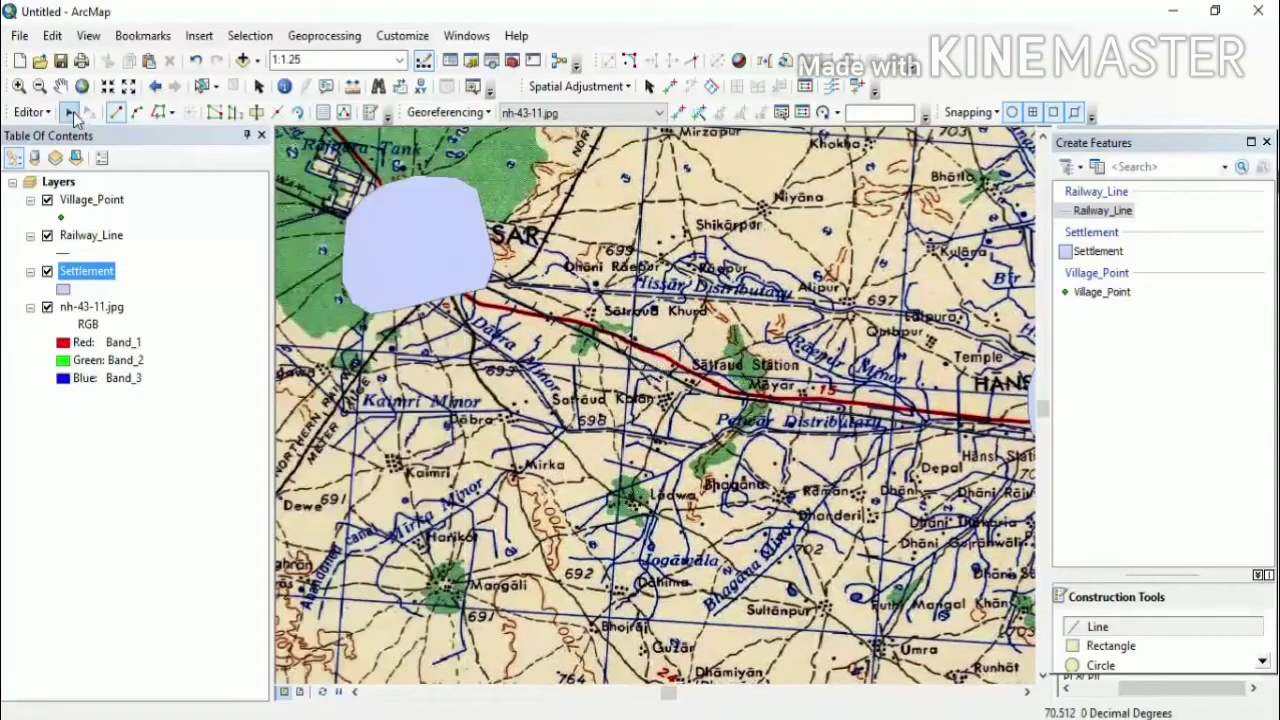
left_click(62, 218)
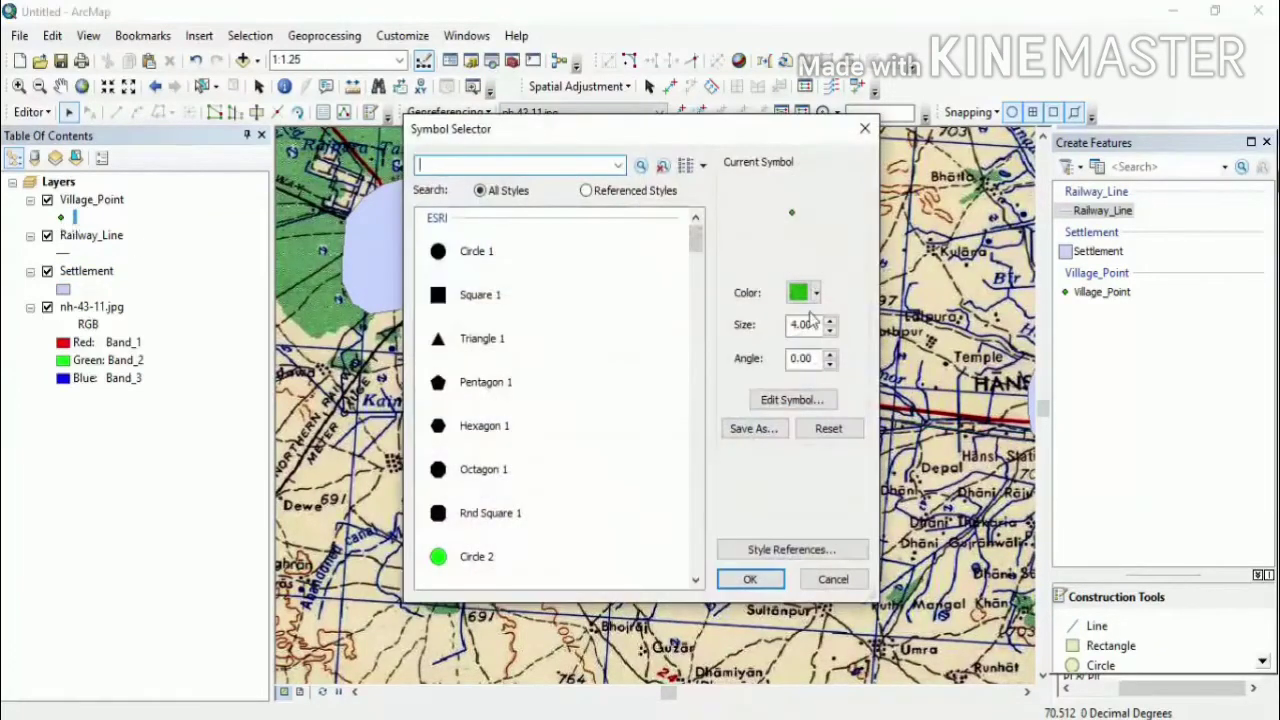
Step: Set the Village_Point symbol to size 10 in blue, then open Railway_Line's symbol
double_click(803, 325)
type("10")
left_click(808, 292)
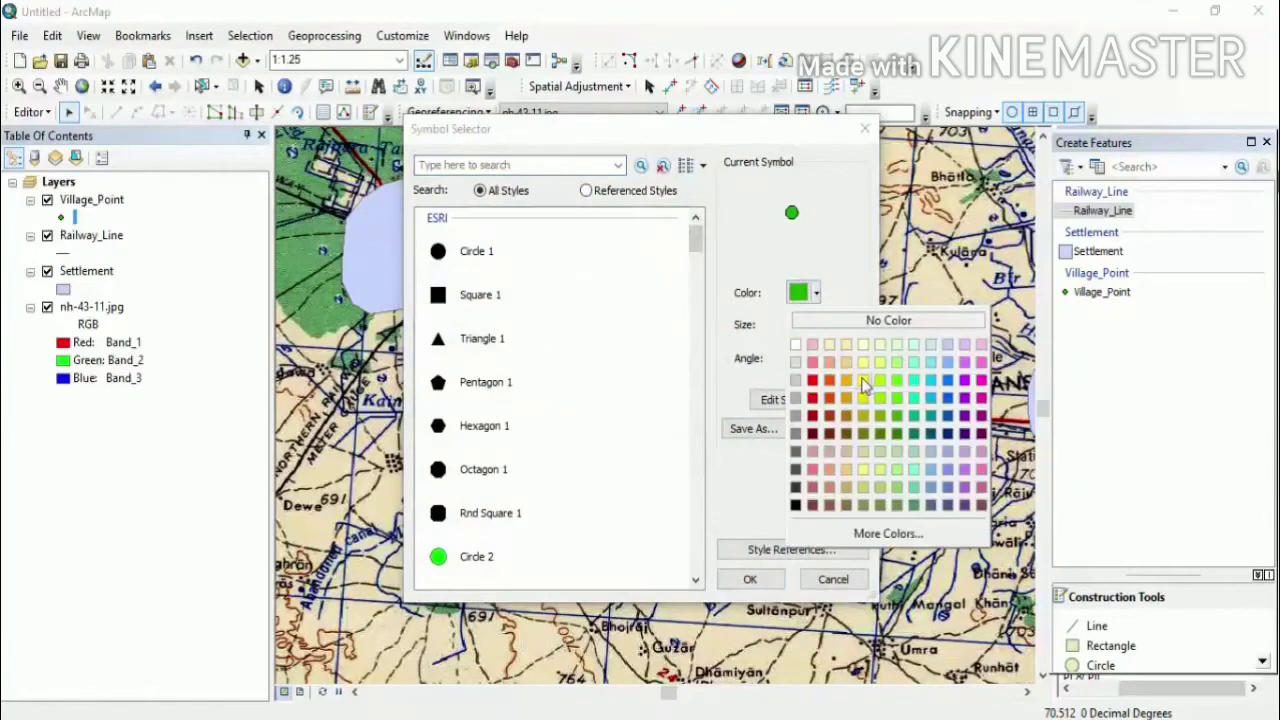
left_click(946, 408)
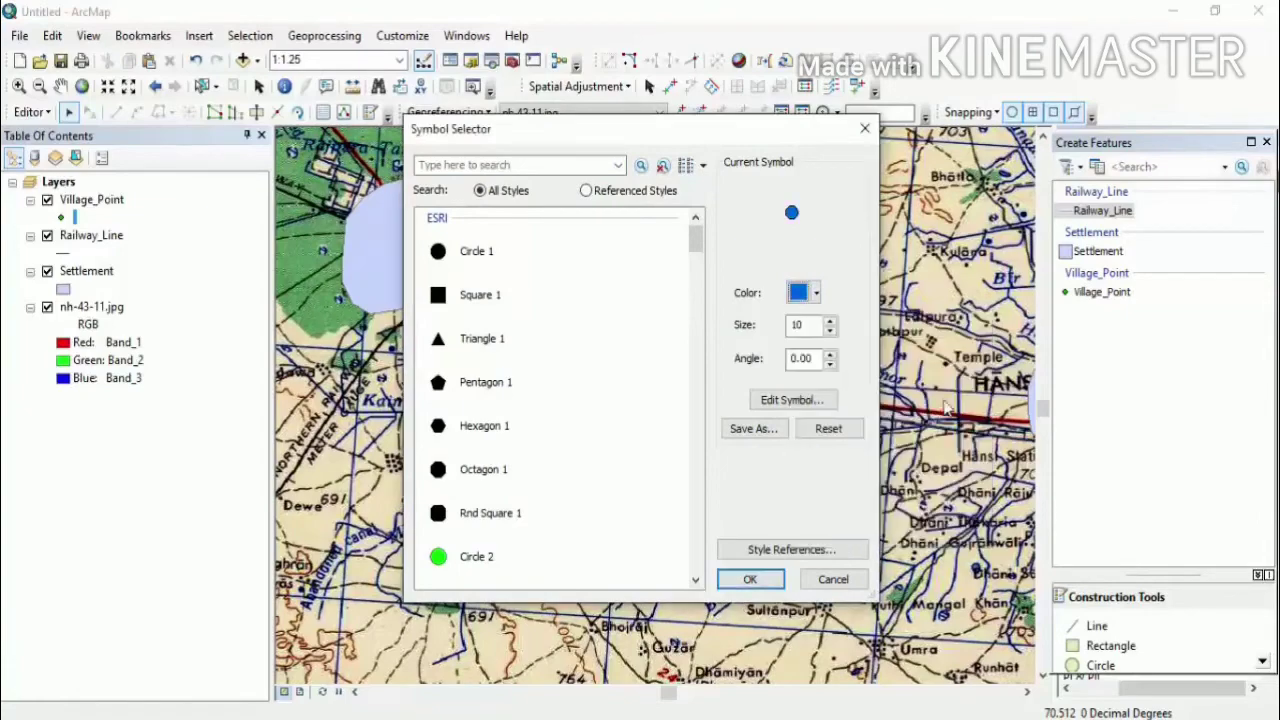
left_click(750, 579)
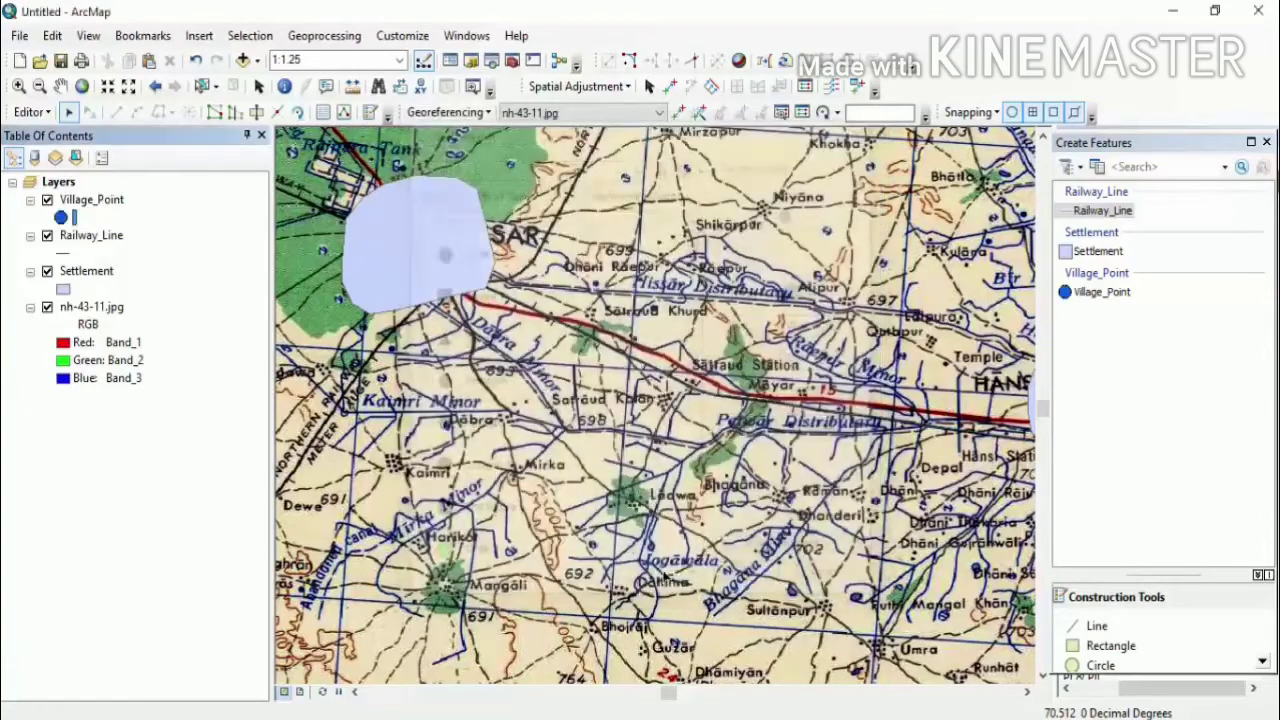
left_click(66, 254)
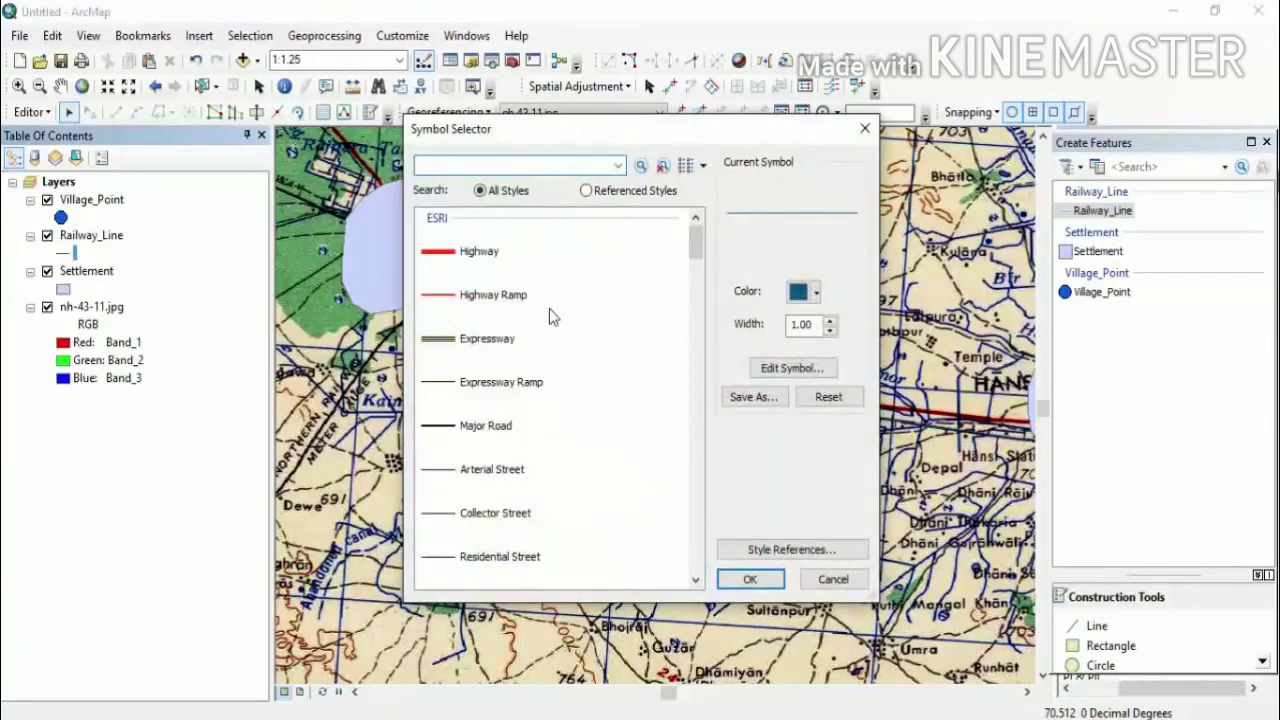
Step: Apply the Railroad line style with a new width to Railway_Line
scroll(693, 256, "down", 2)
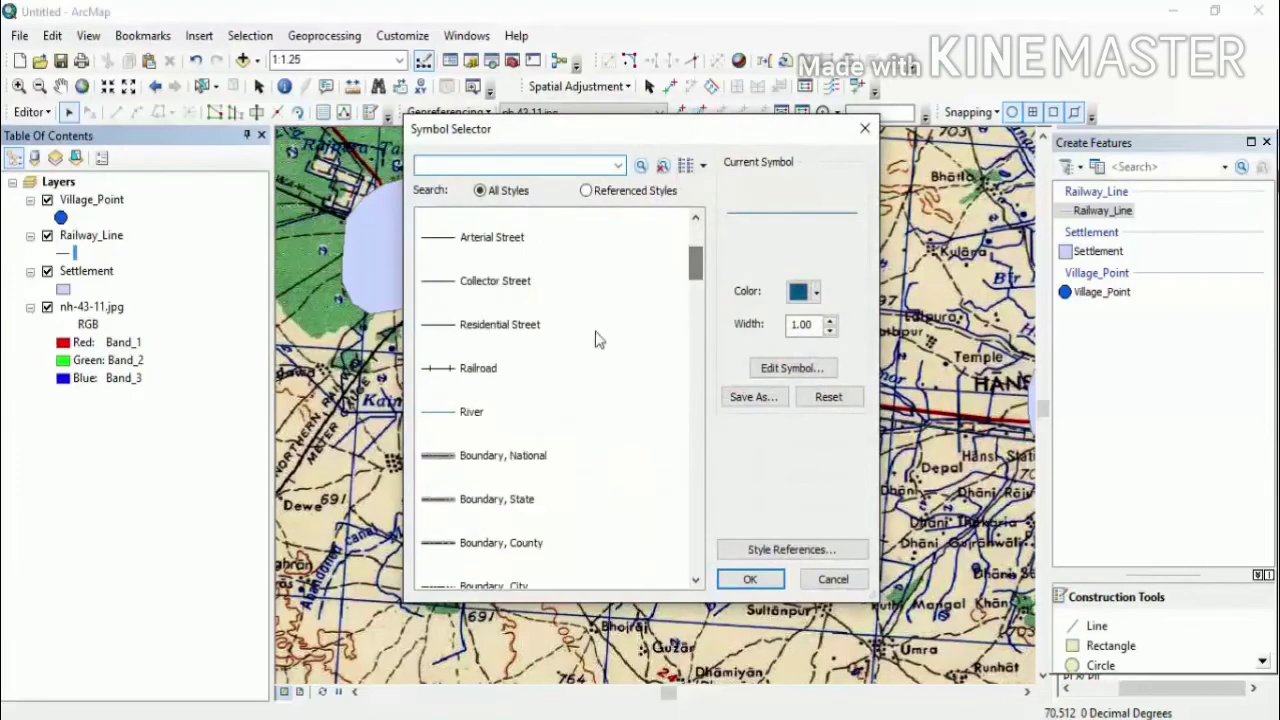
left_click(464, 376)
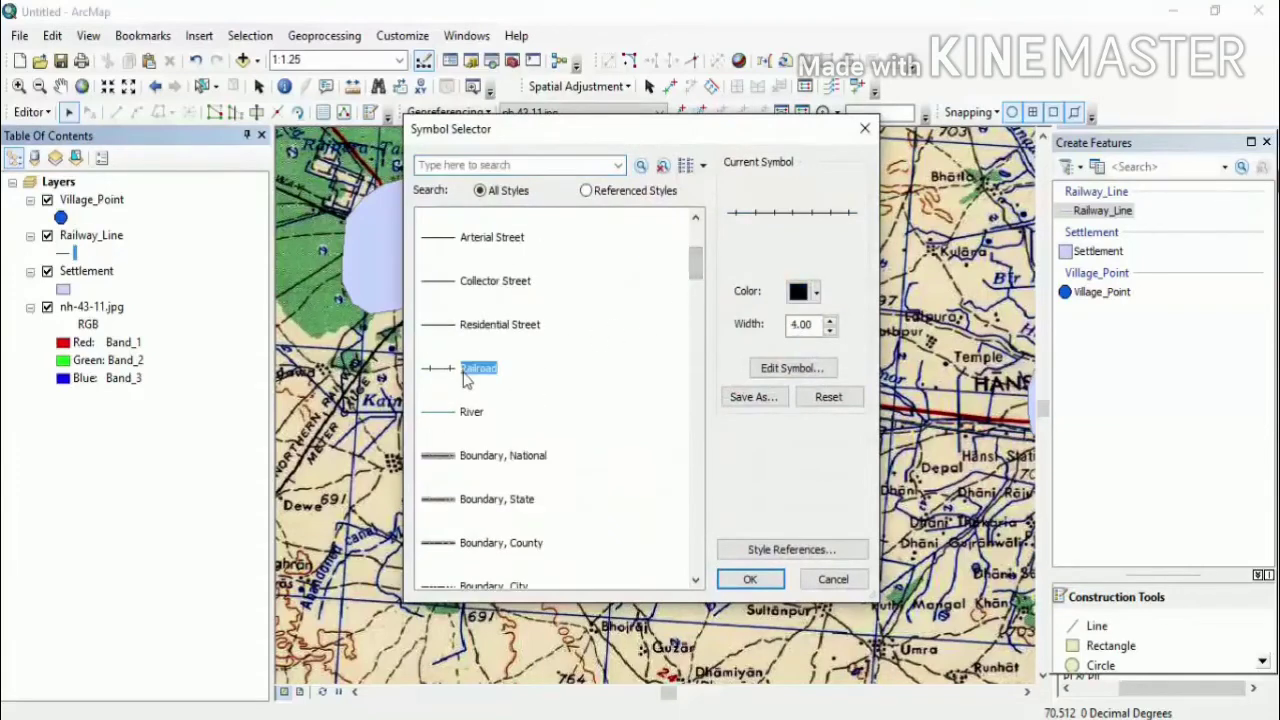
left_click(795, 327)
double_click(795, 327)
left_click(791, 334)
type("6")
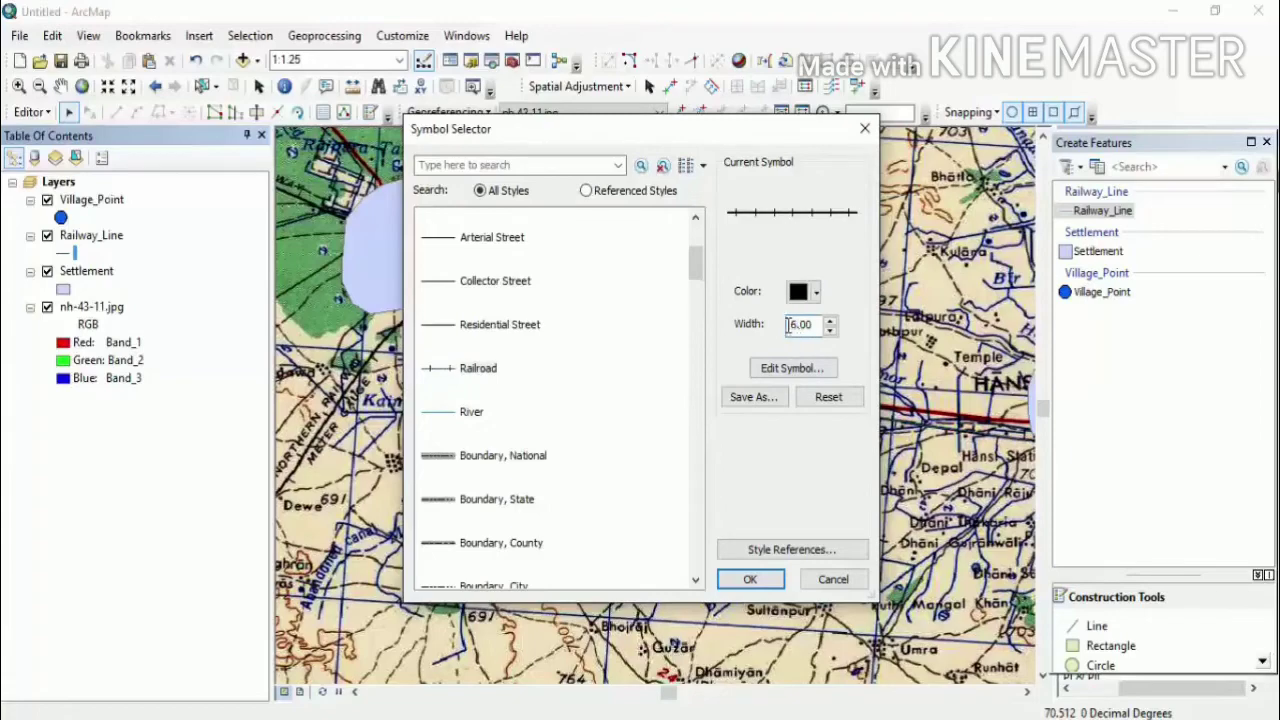
left_click(758, 580)
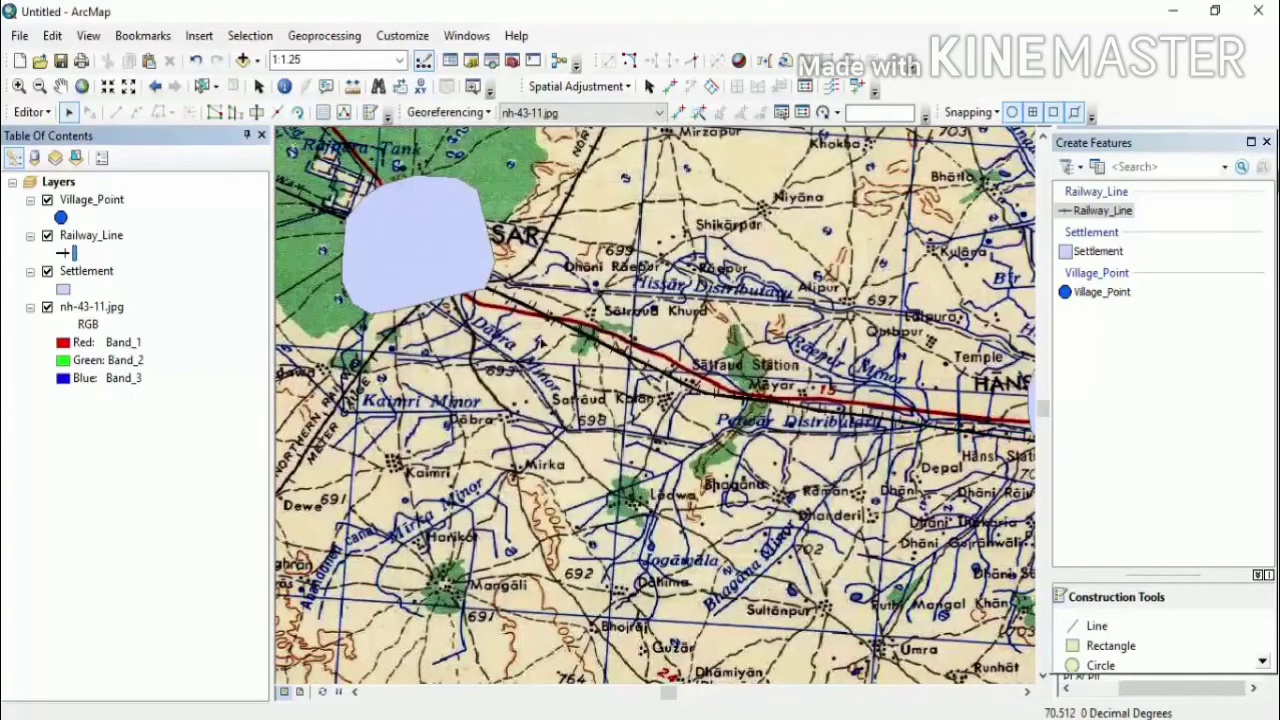
Step: Recolour the railway line red, then open the Settlement symbol selector
left_click(66, 254)
left_click(805, 292)
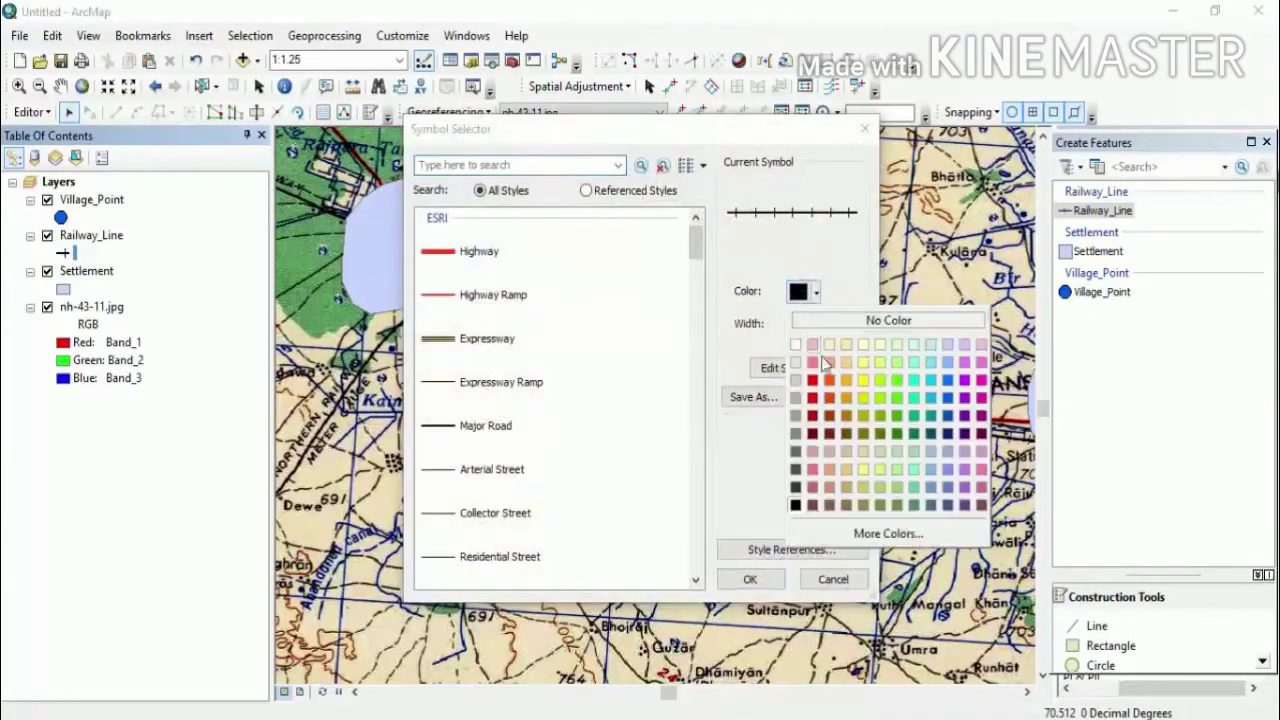
left_click(812, 415)
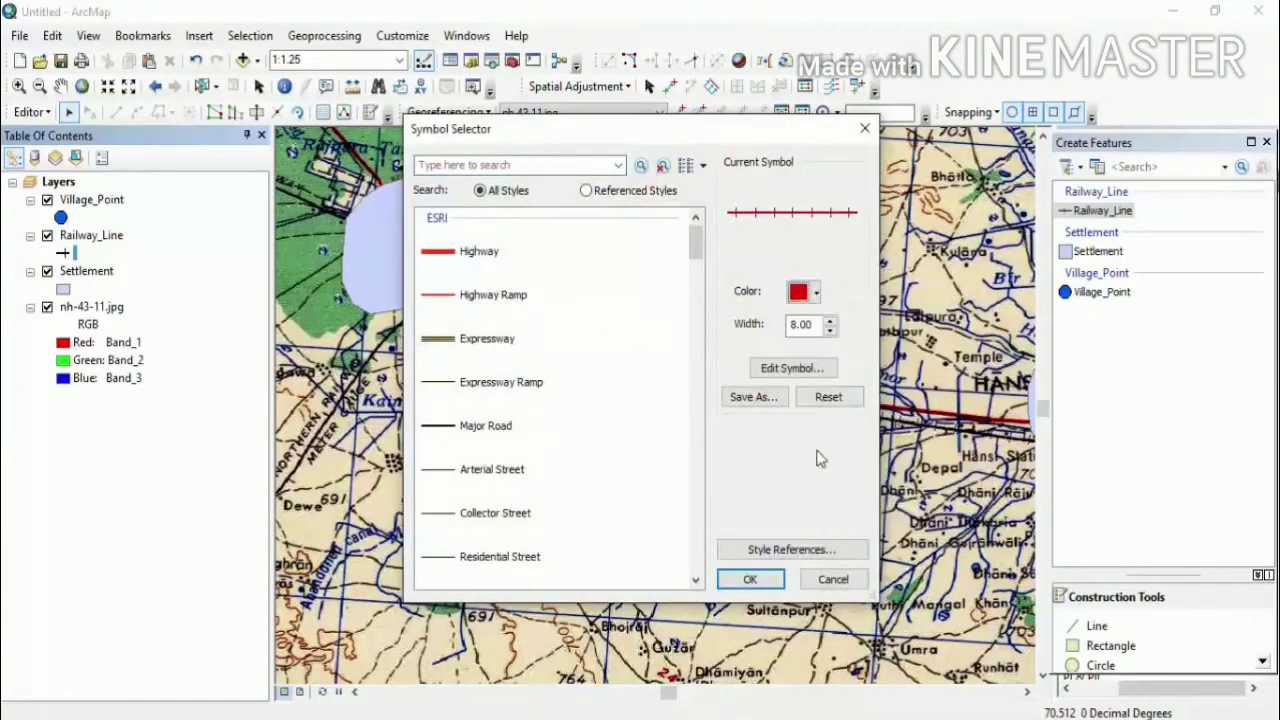
left_click(765, 582)
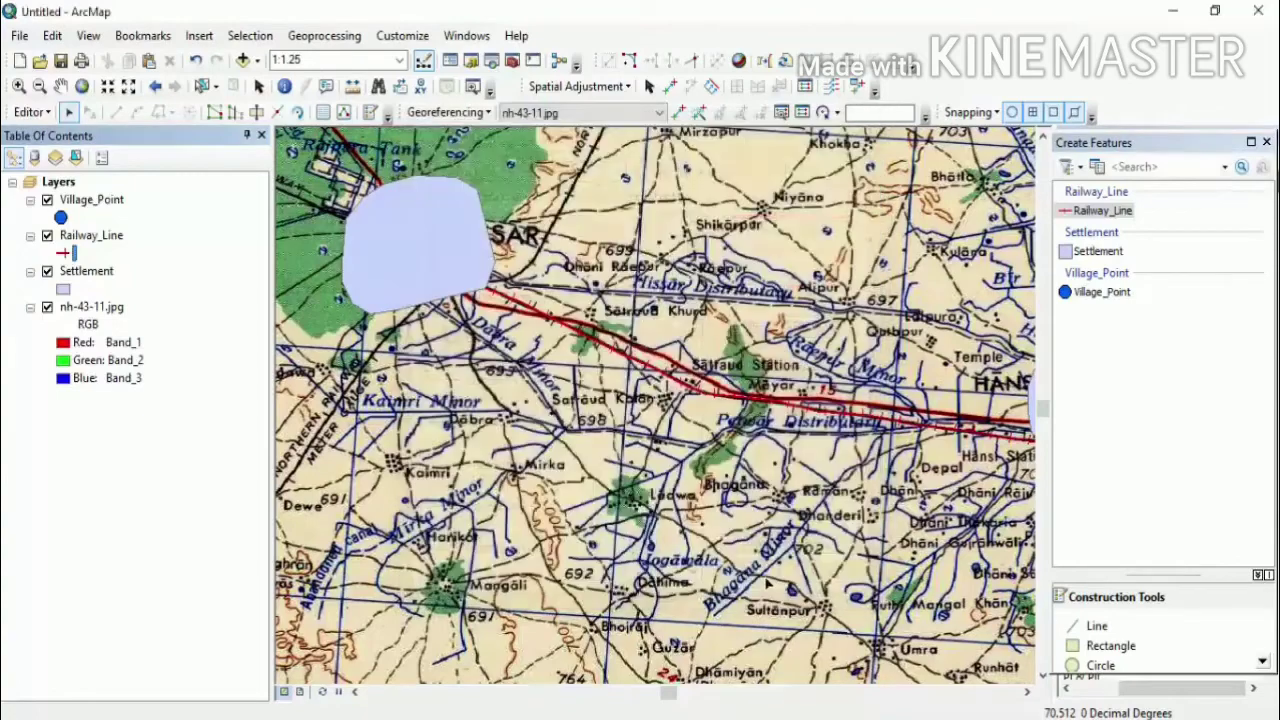
left_click(63, 291)
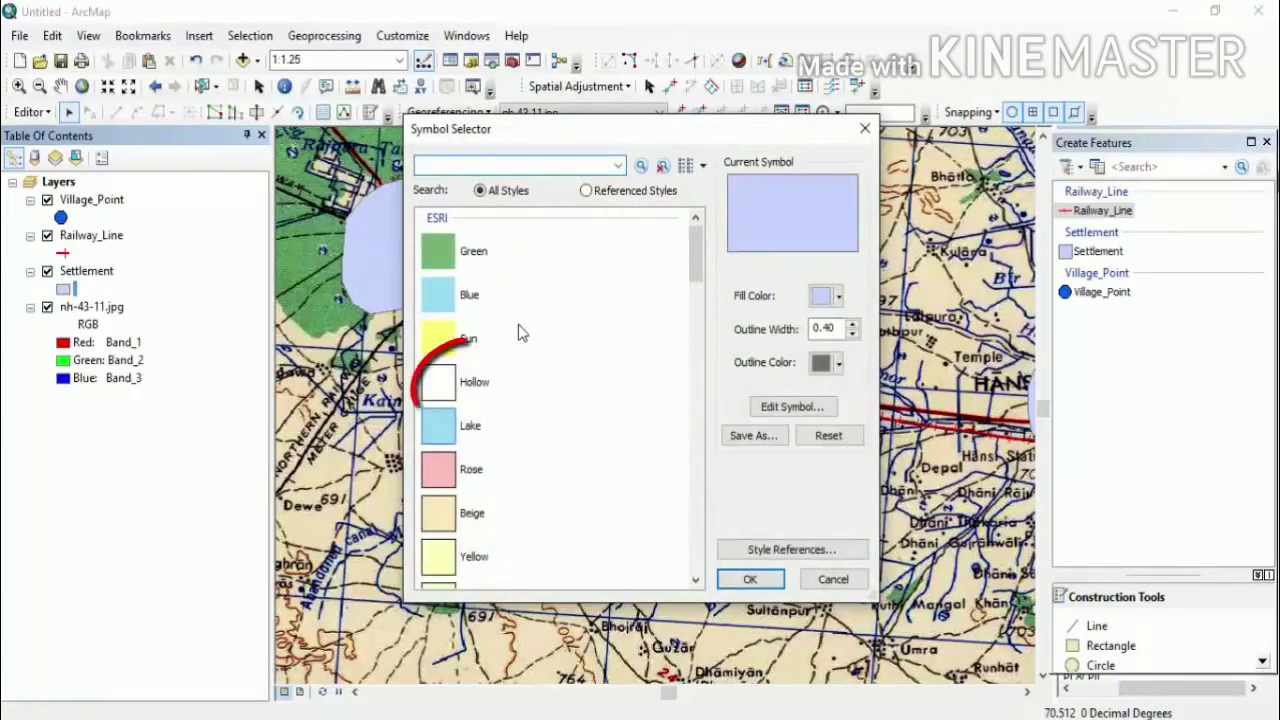
Step: Give Settlement a Hollow fill with a bright green outline of width 2
left_click(462, 410)
double_click(824, 330)
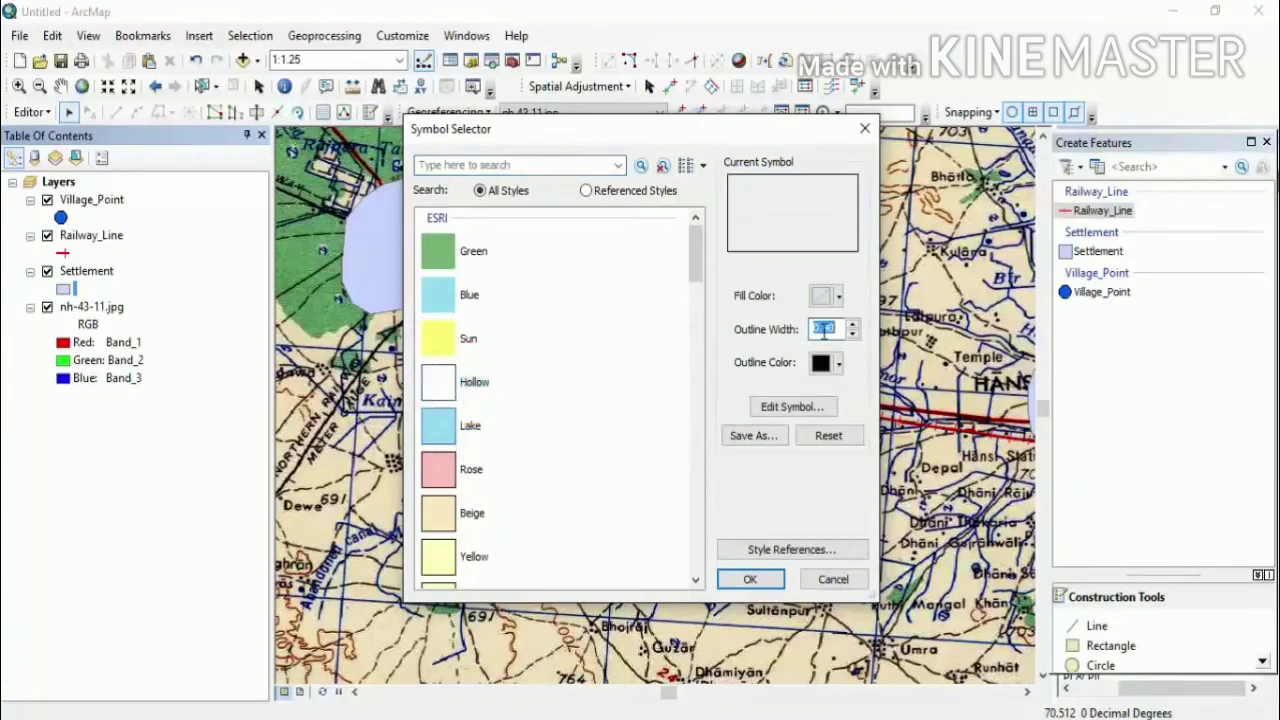
type("2")
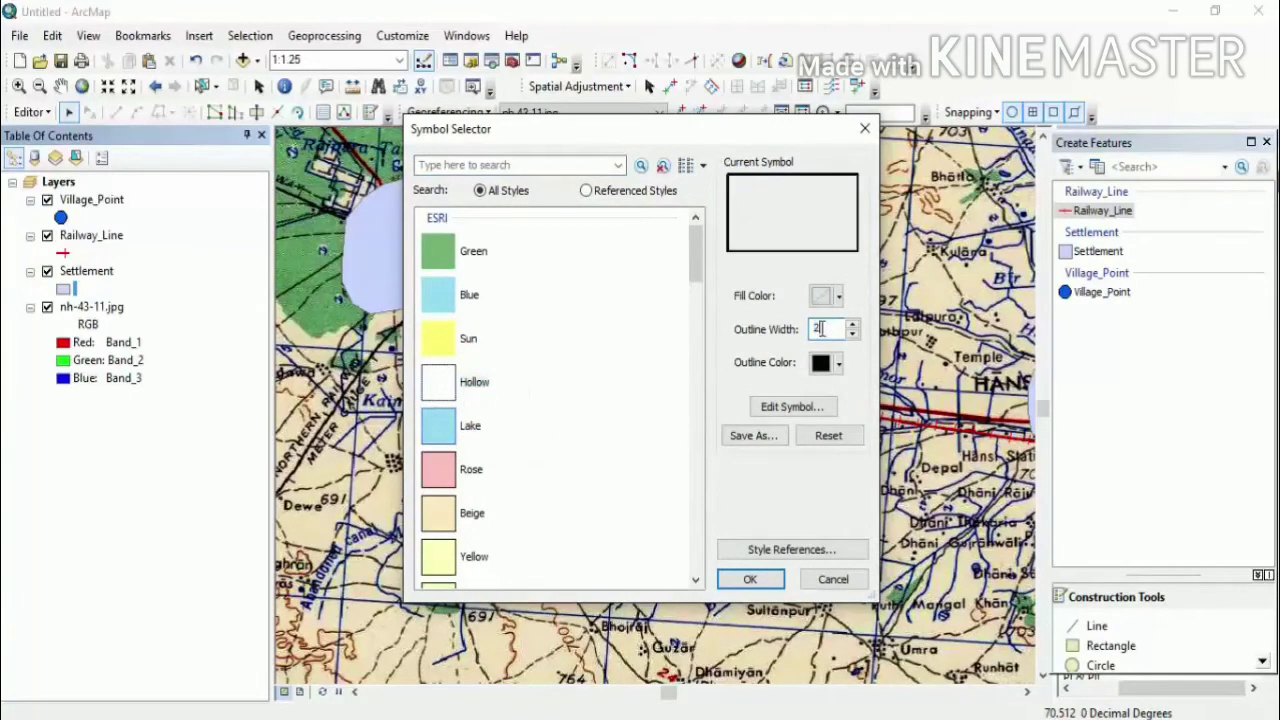
left_click(820, 363)
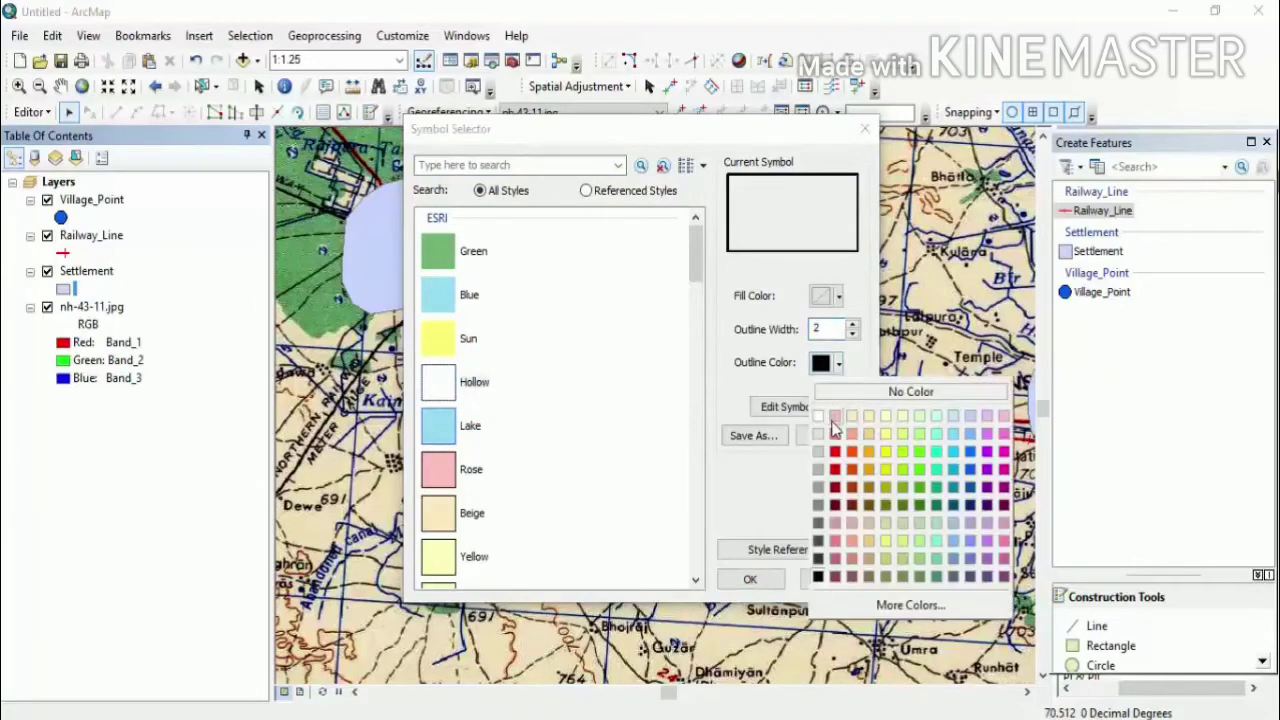
left_click(919, 470)
left_click(749, 579)
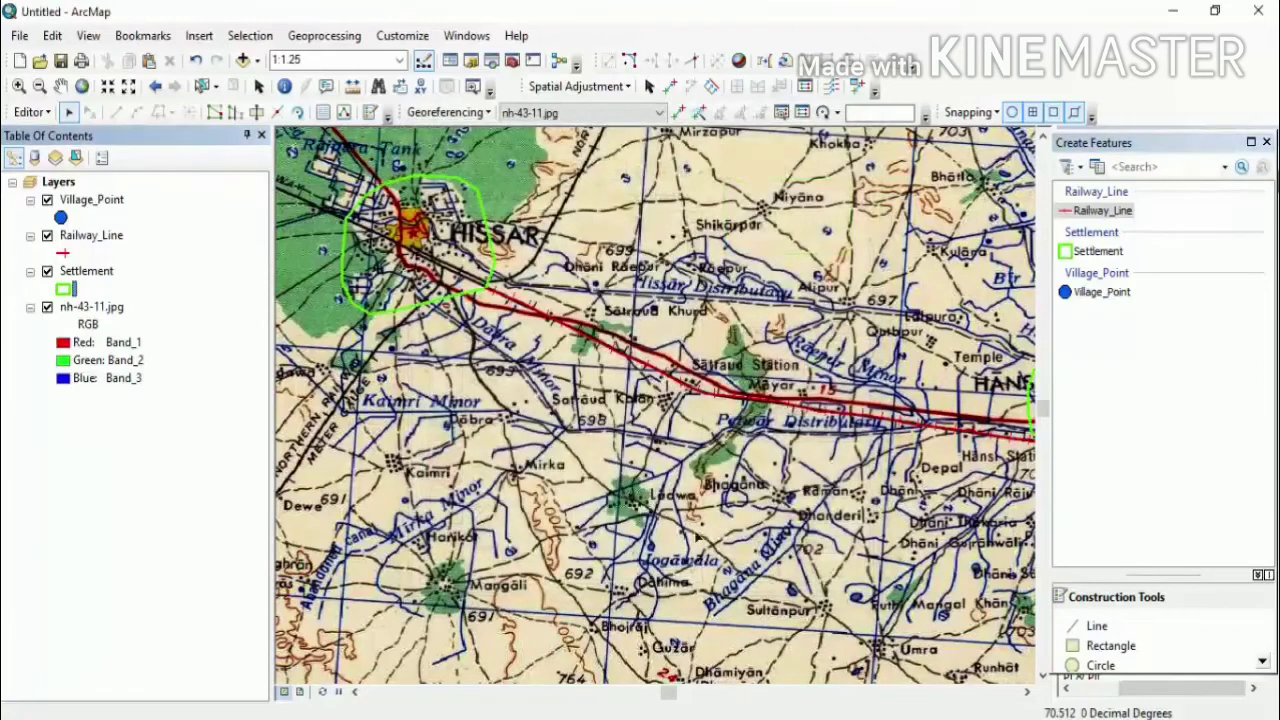
Step: Zoom out and pan to show both settlements, then select the Village_Point template
scroll(622, 345, "up", 2)
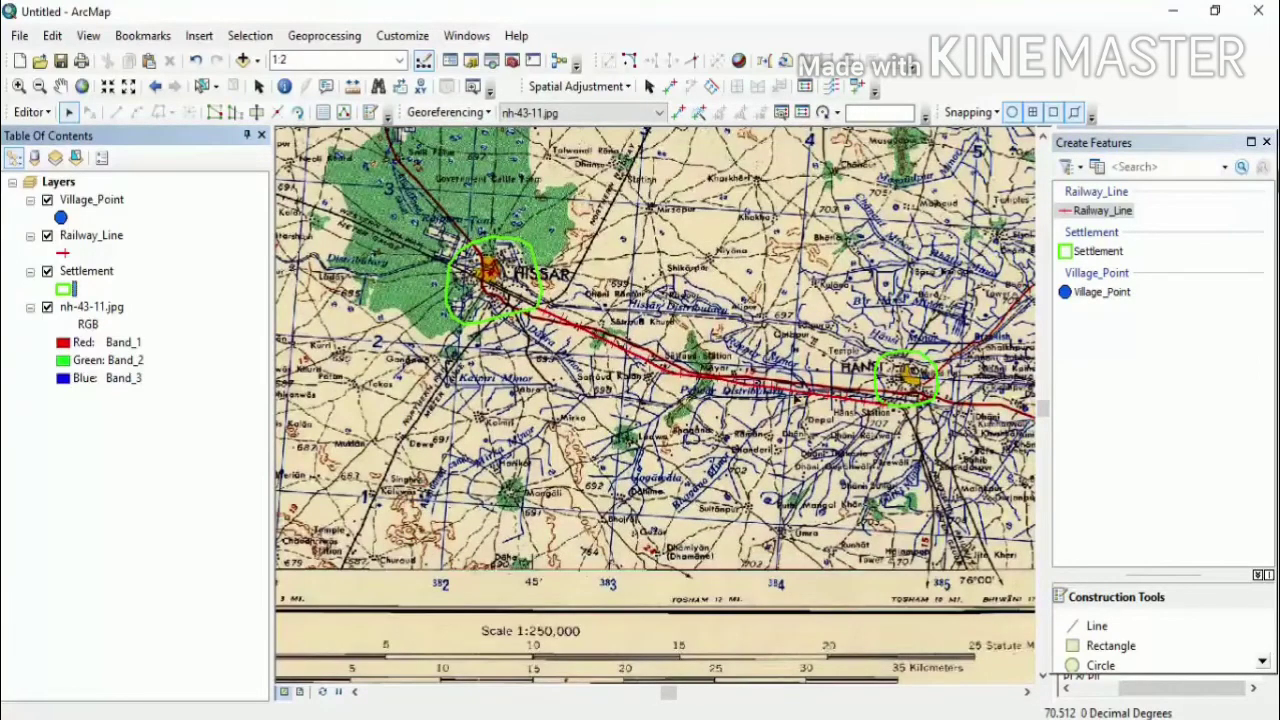
left_click_drag(558, 292, 540, 405)
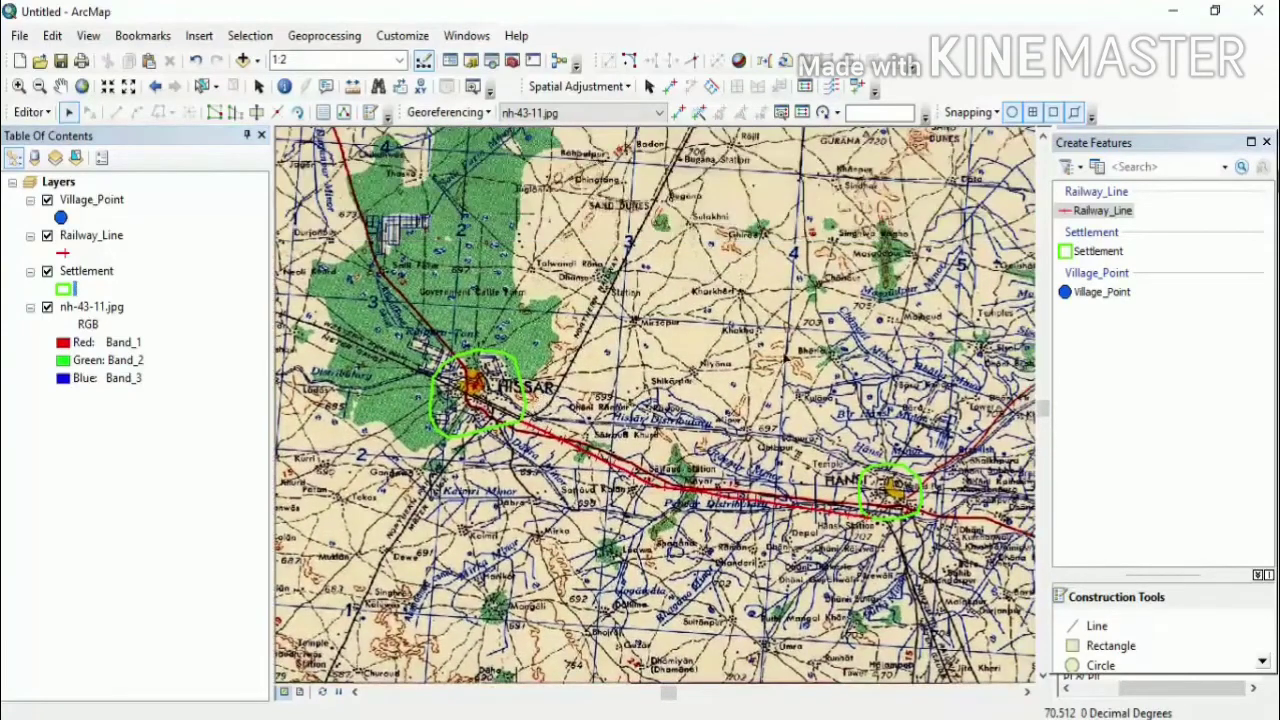
left_click(1084, 292)
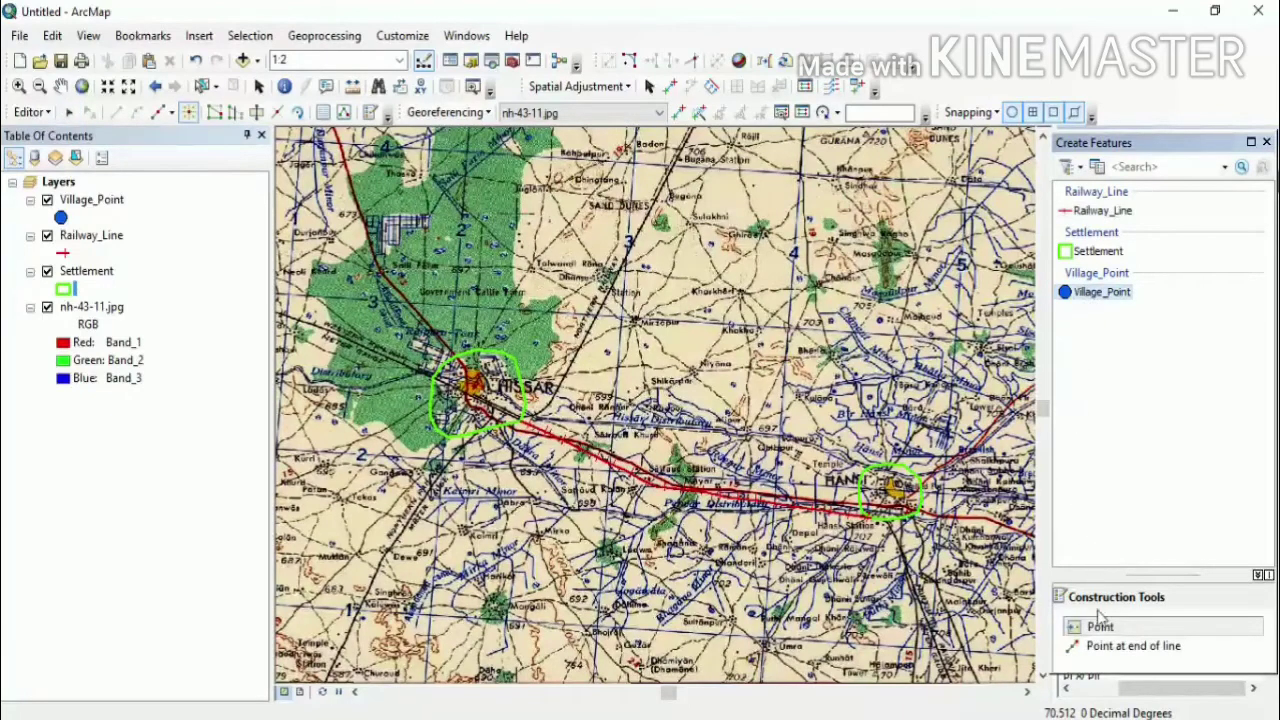
Step: Place village points at Shikarpur, Mirzapur, Khokha and Kharkhari
left_click(731, 378)
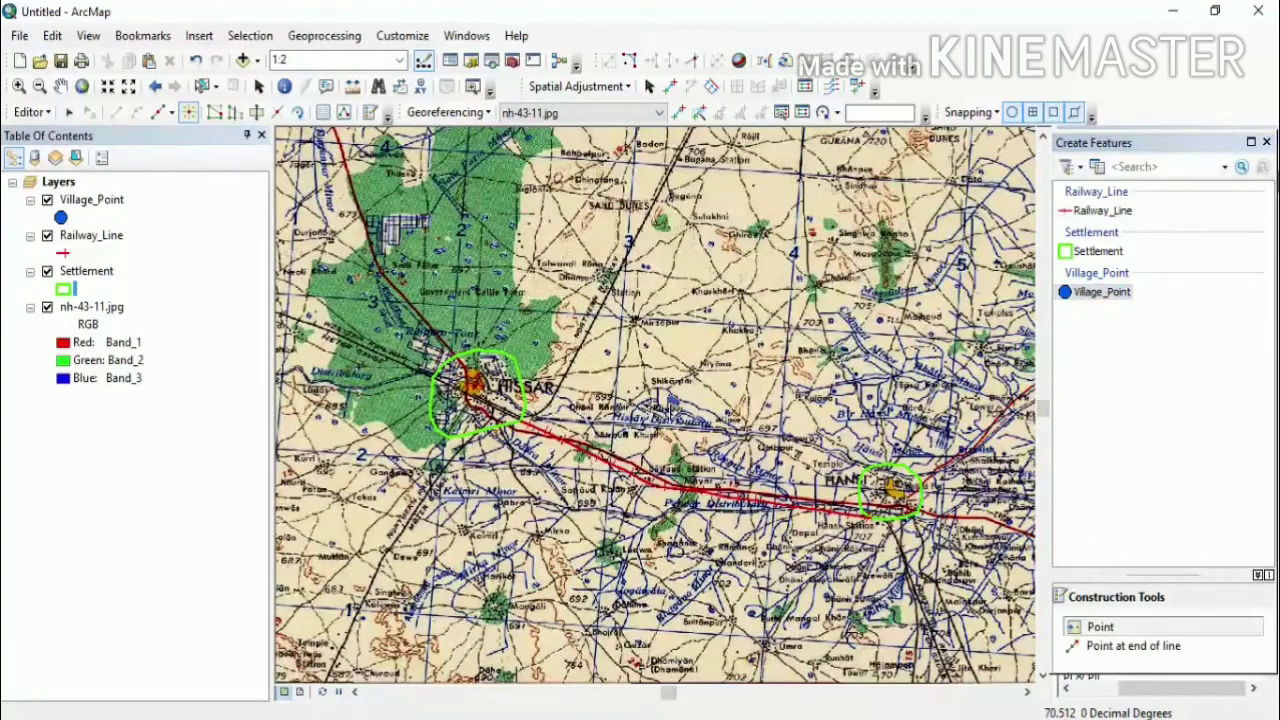
scroll(673, 412, "up", 2)
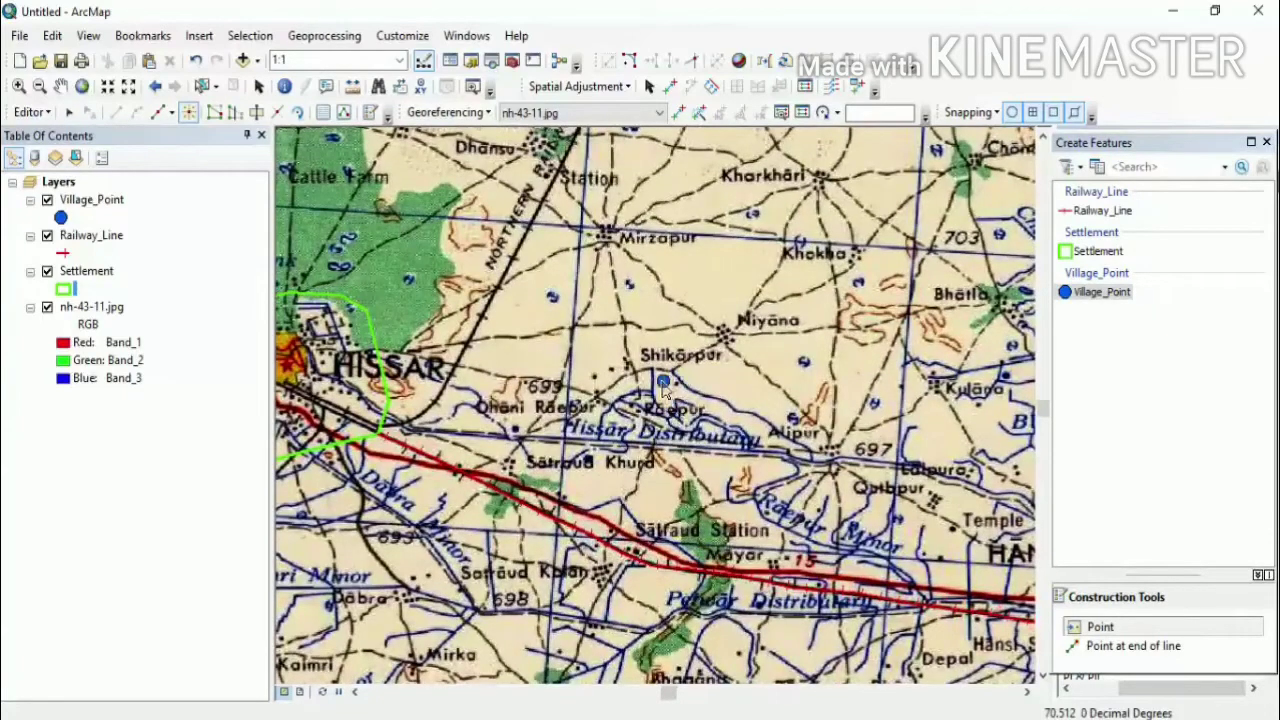
left_click(649, 370)
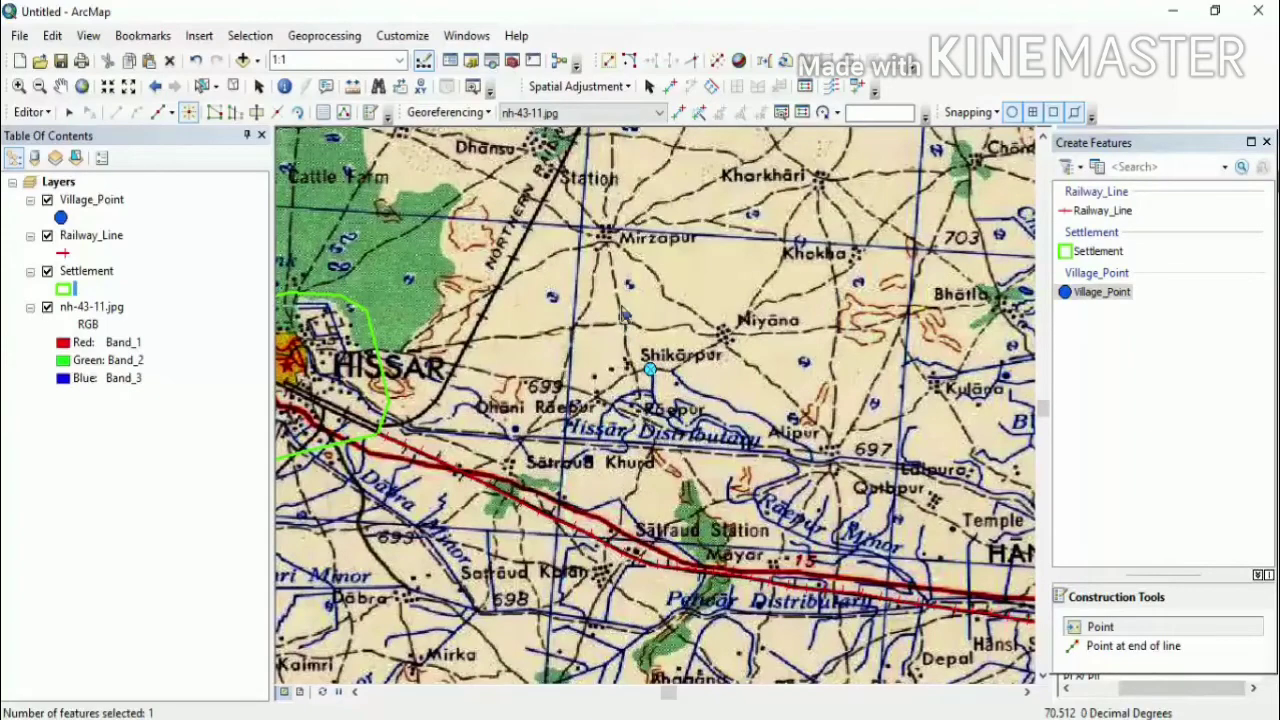
left_click(605, 240)
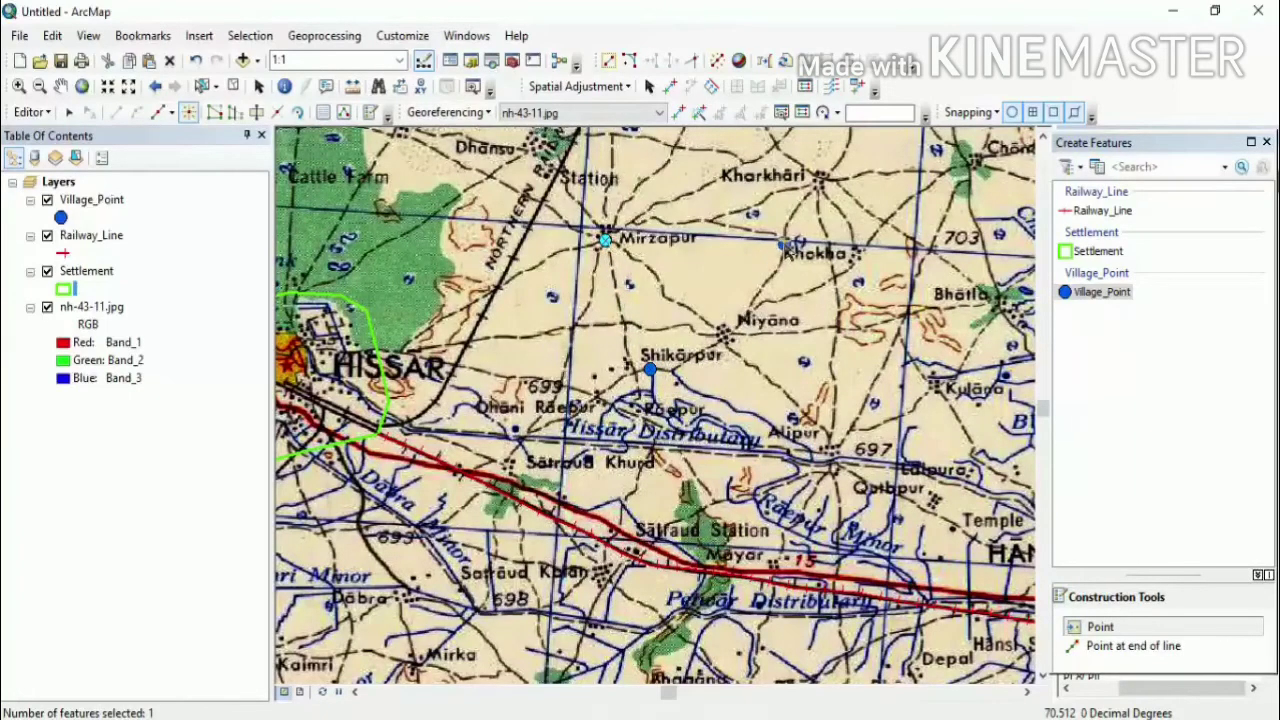
left_click(785, 241)
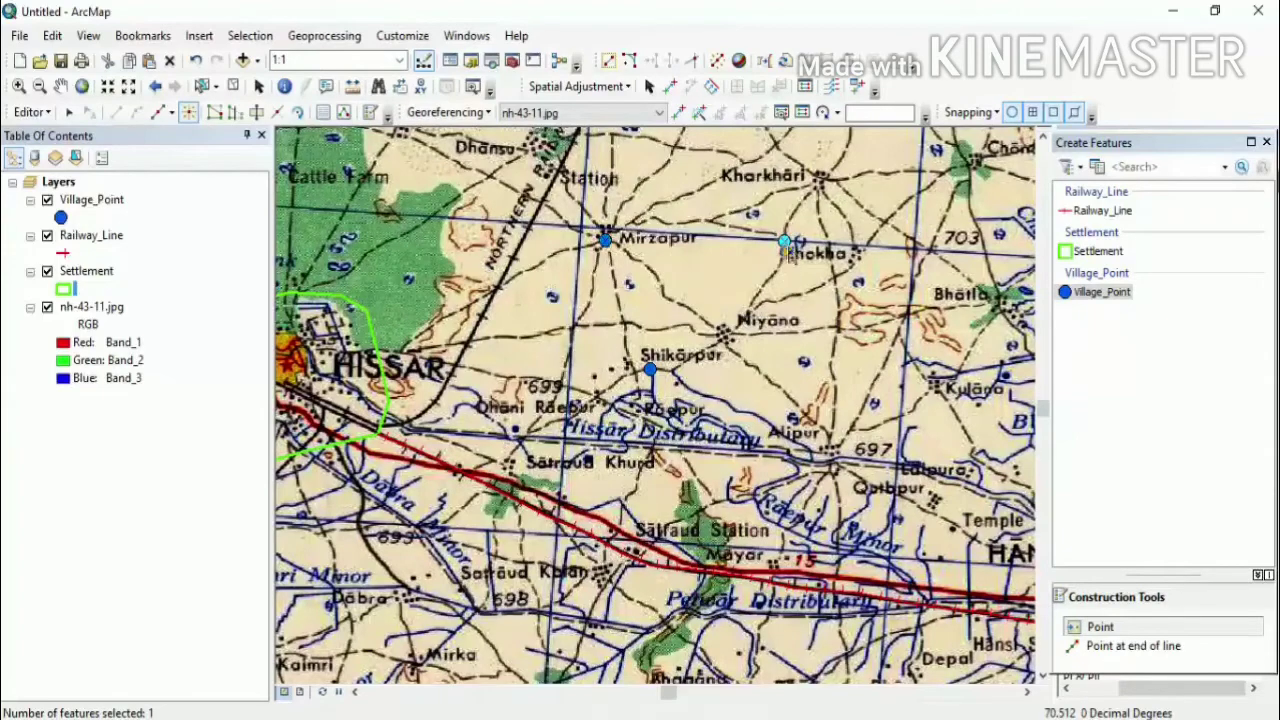
left_click(818, 182)
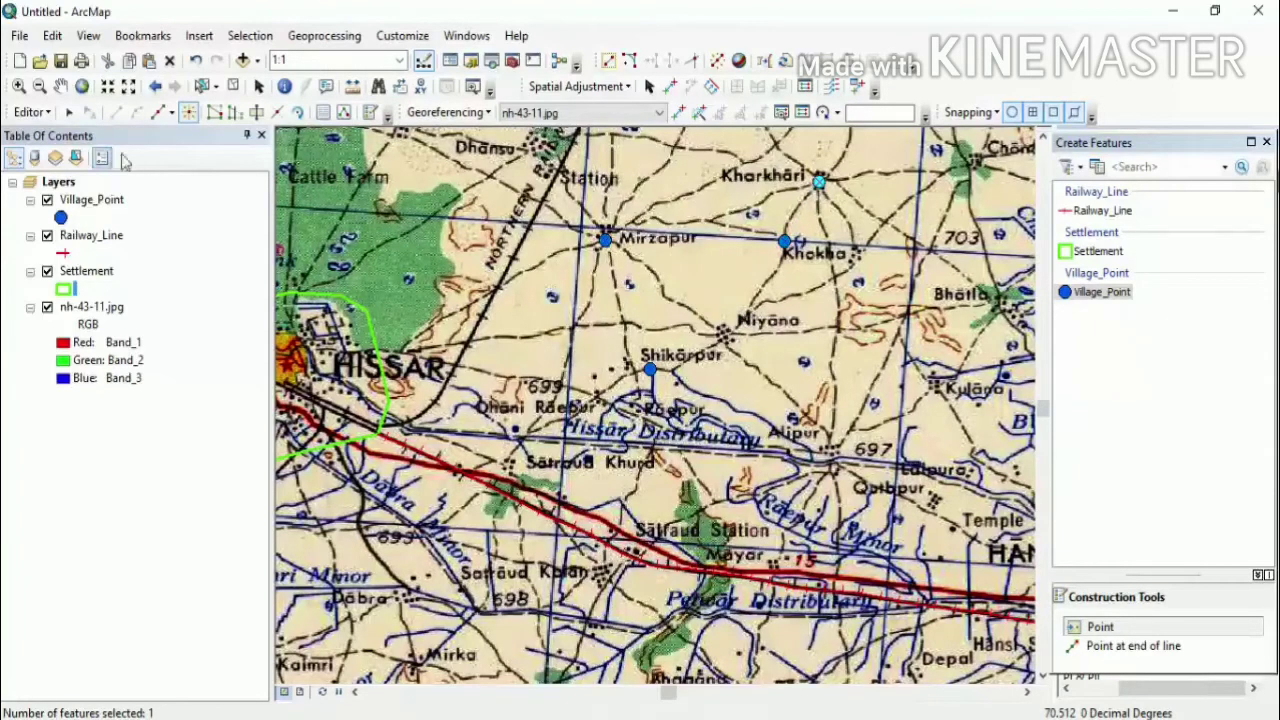
Step: Save the new village point edits from the Editor menu
left_click(30, 112)
left_click(60, 180)
left_click(30, 112)
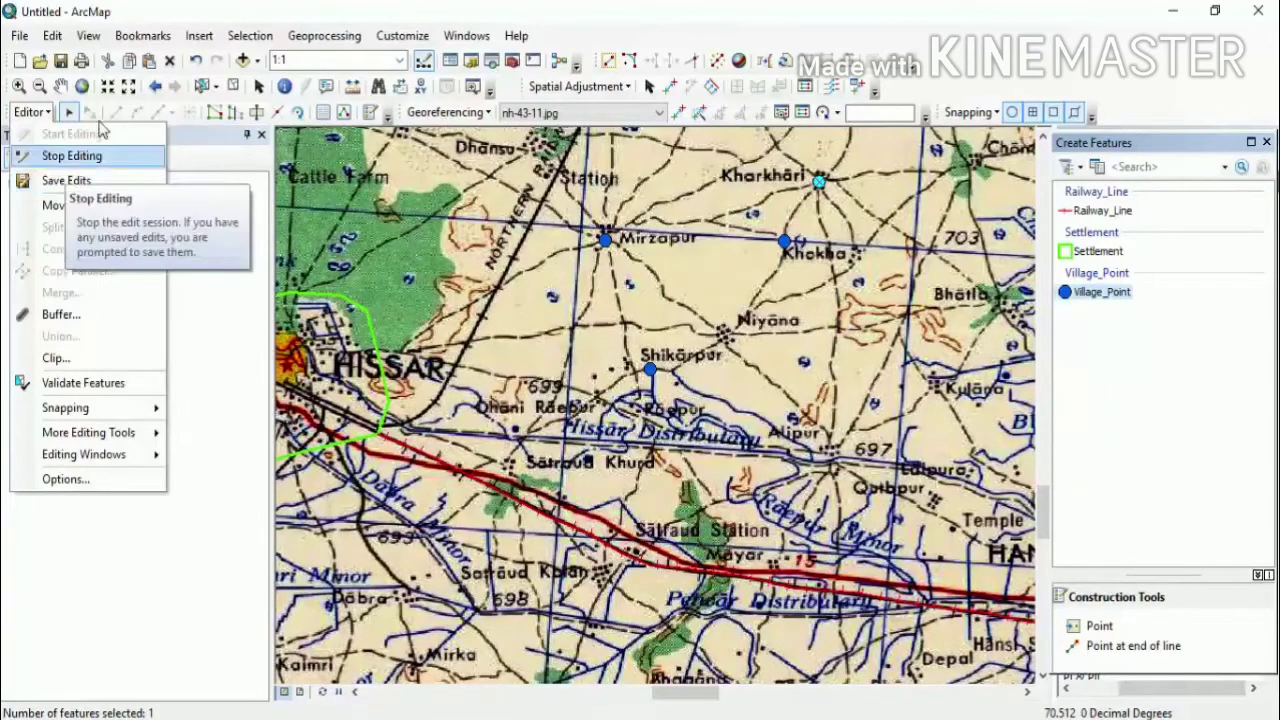
Step: Zoom out to the whole sheet, save edits, and open Save As for the map
left_click(60, 156)
scroll(517, 330, "up", 2)
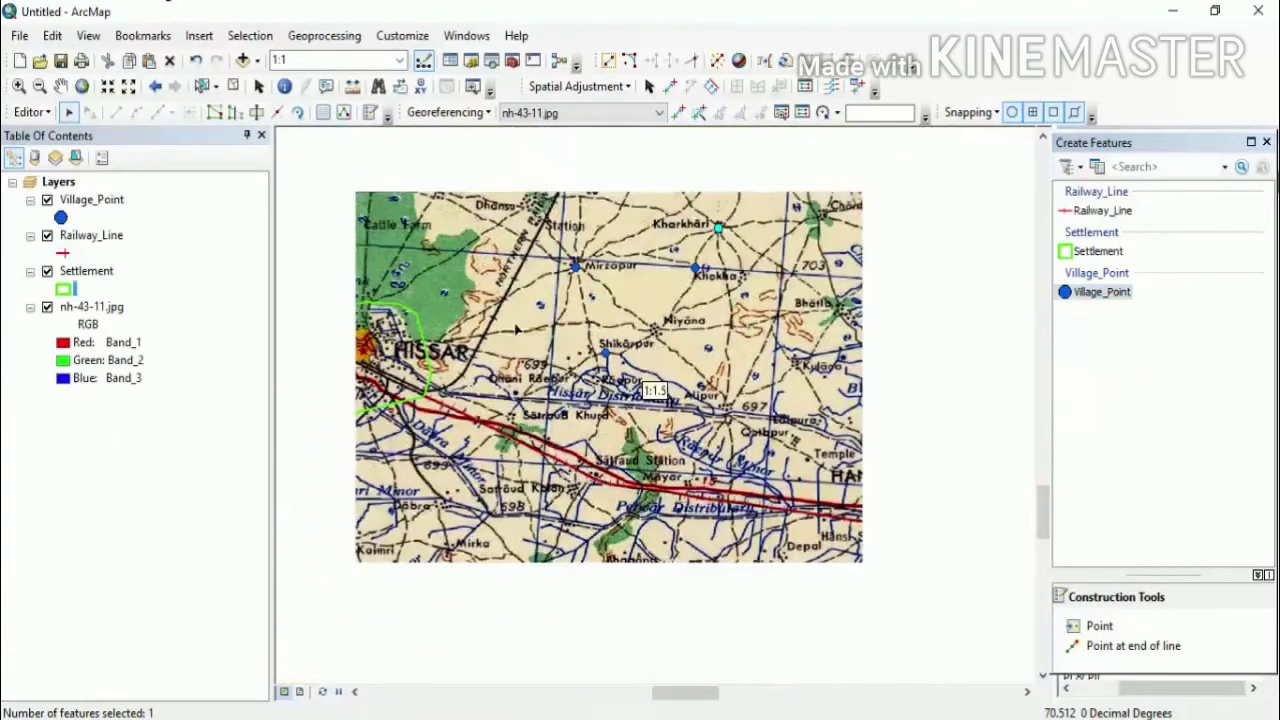
scroll(538, 320, "up", 2)
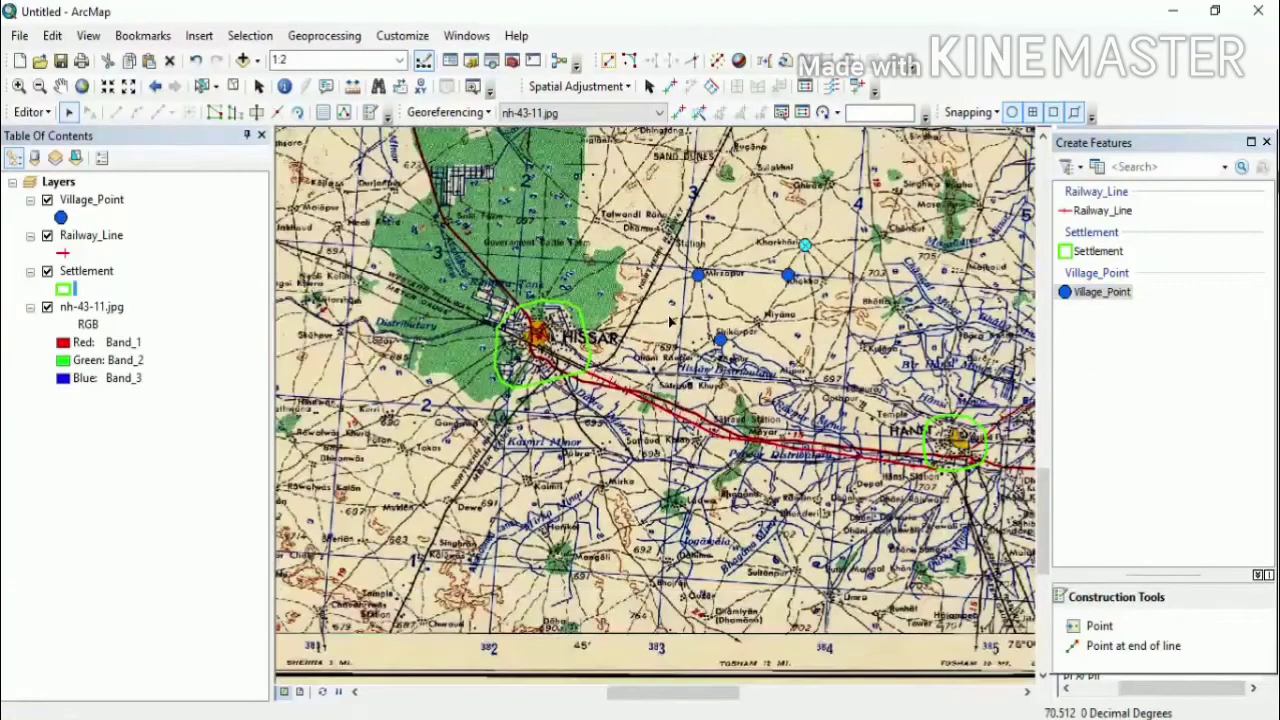
scroll(707, 304, "up", 2)
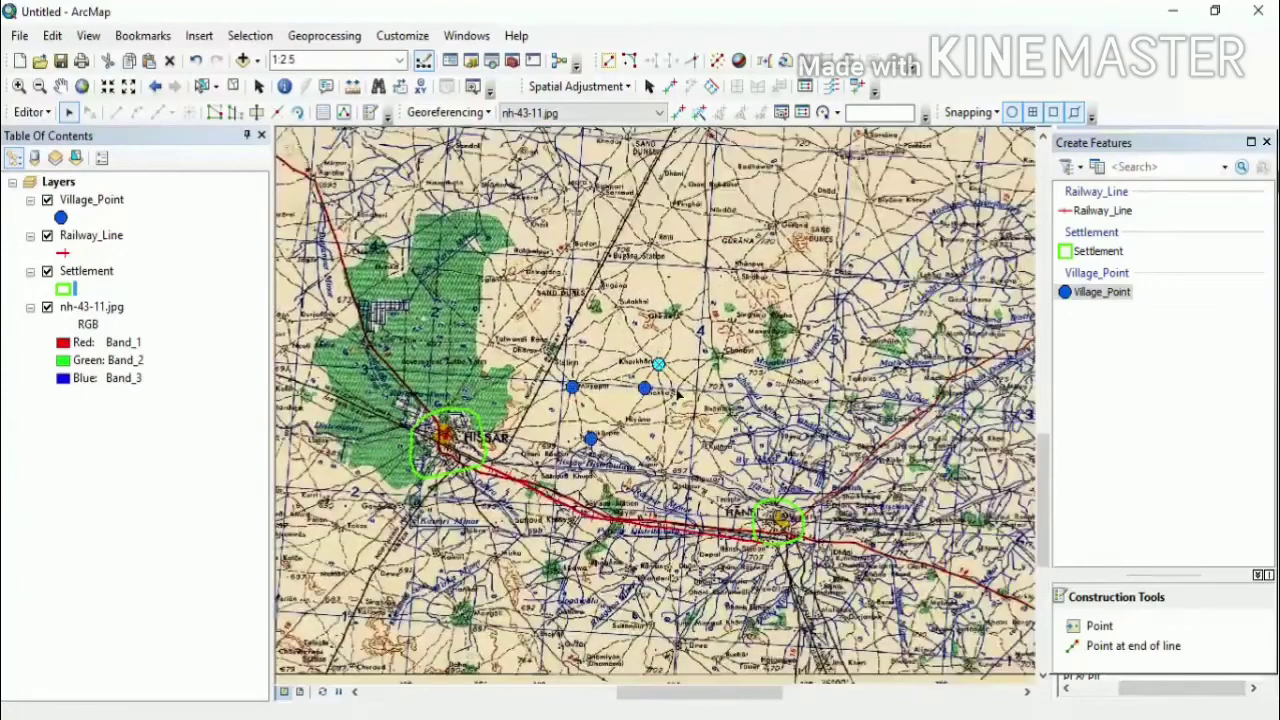
scroll(677, 396, "up", 1)
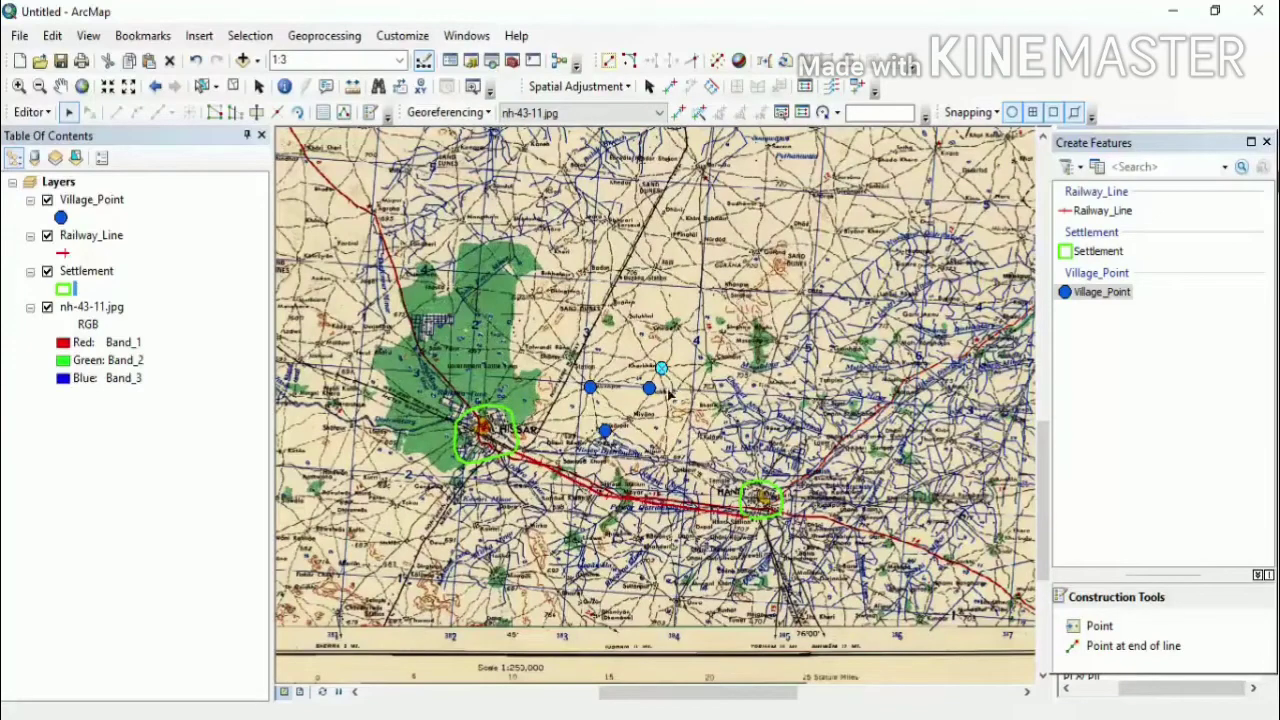
left_click(48, 113)
left_click(68, 182)
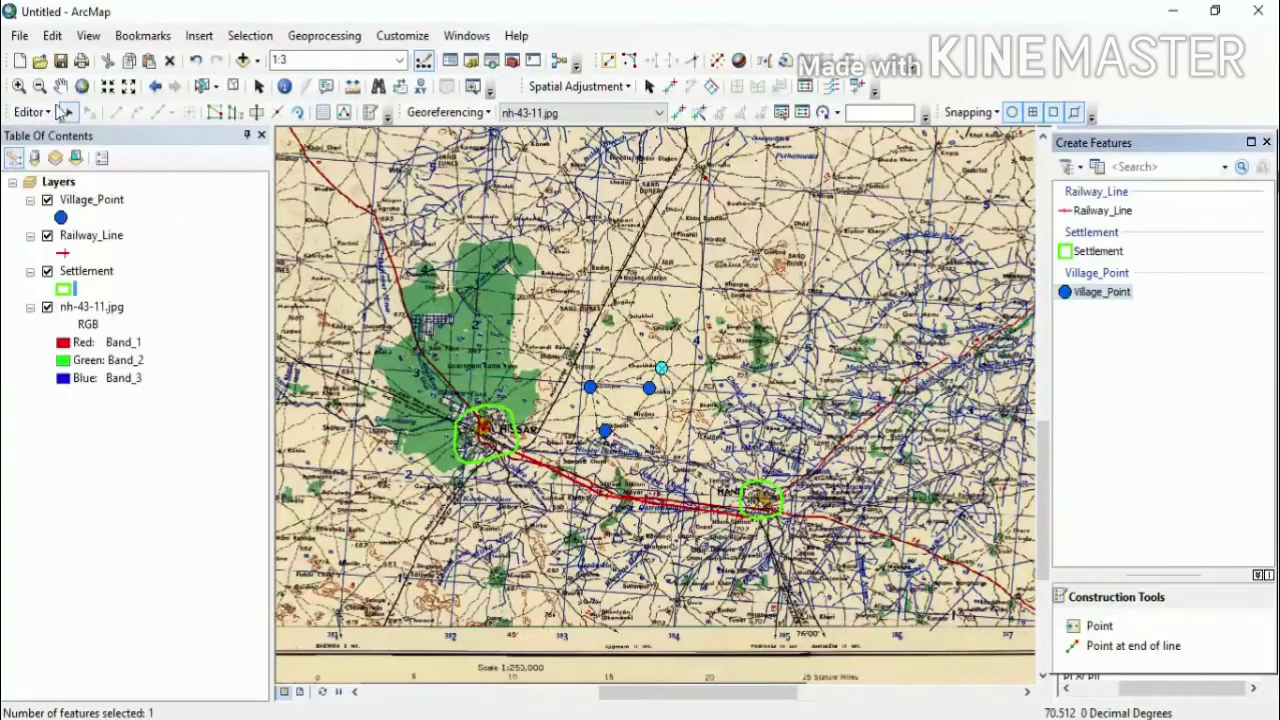
left_click(61, 61)
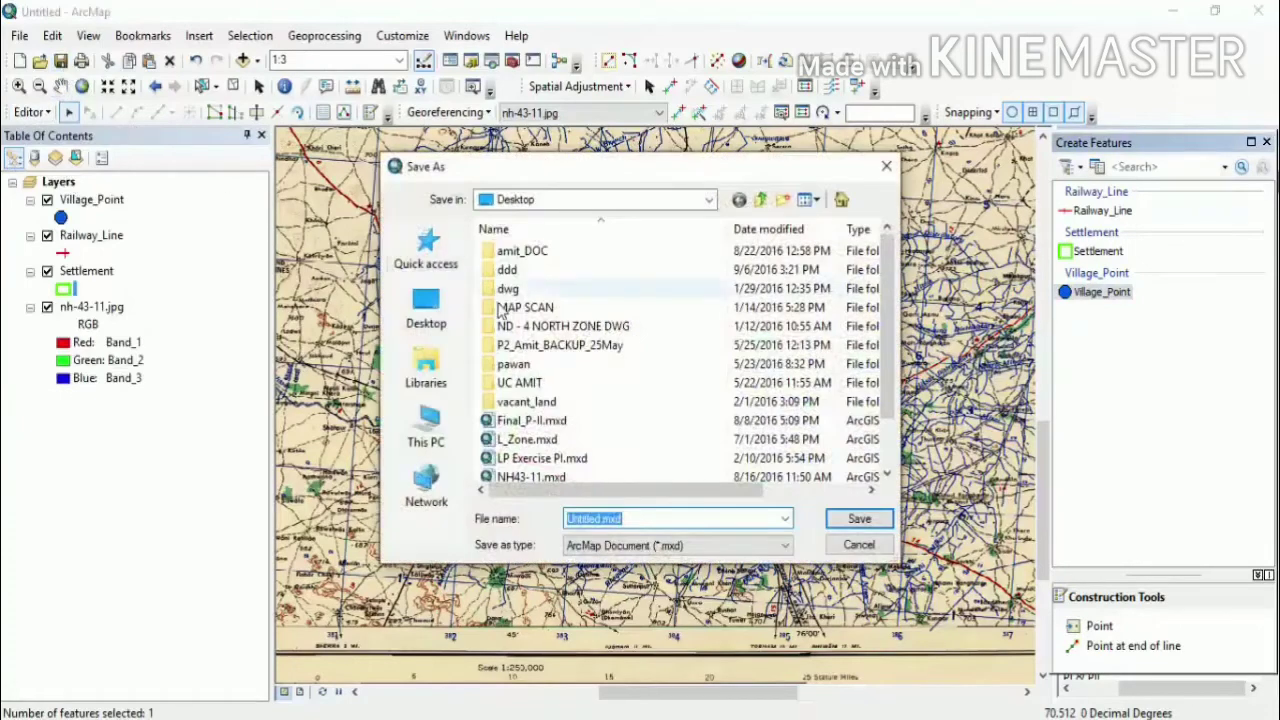
Step: Save the map over the existing NH43-11.mxd and stop editing
left_click(553, 479)
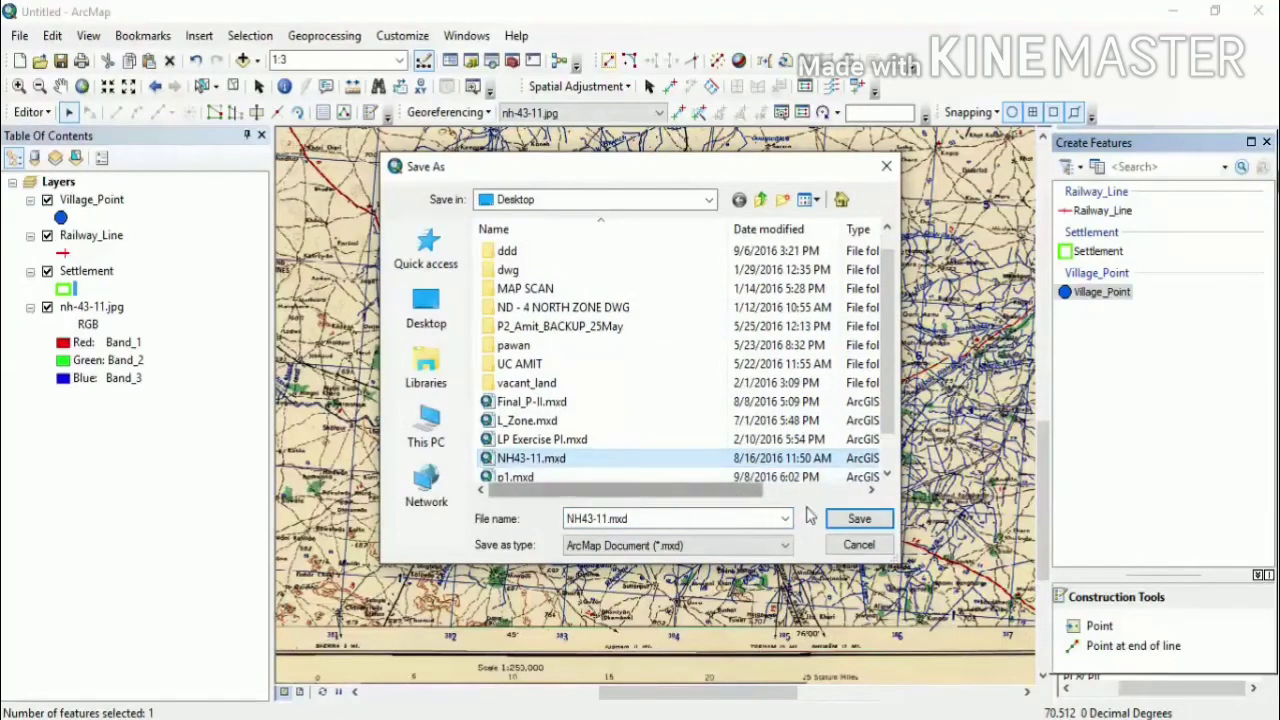
left_click(843, 520)
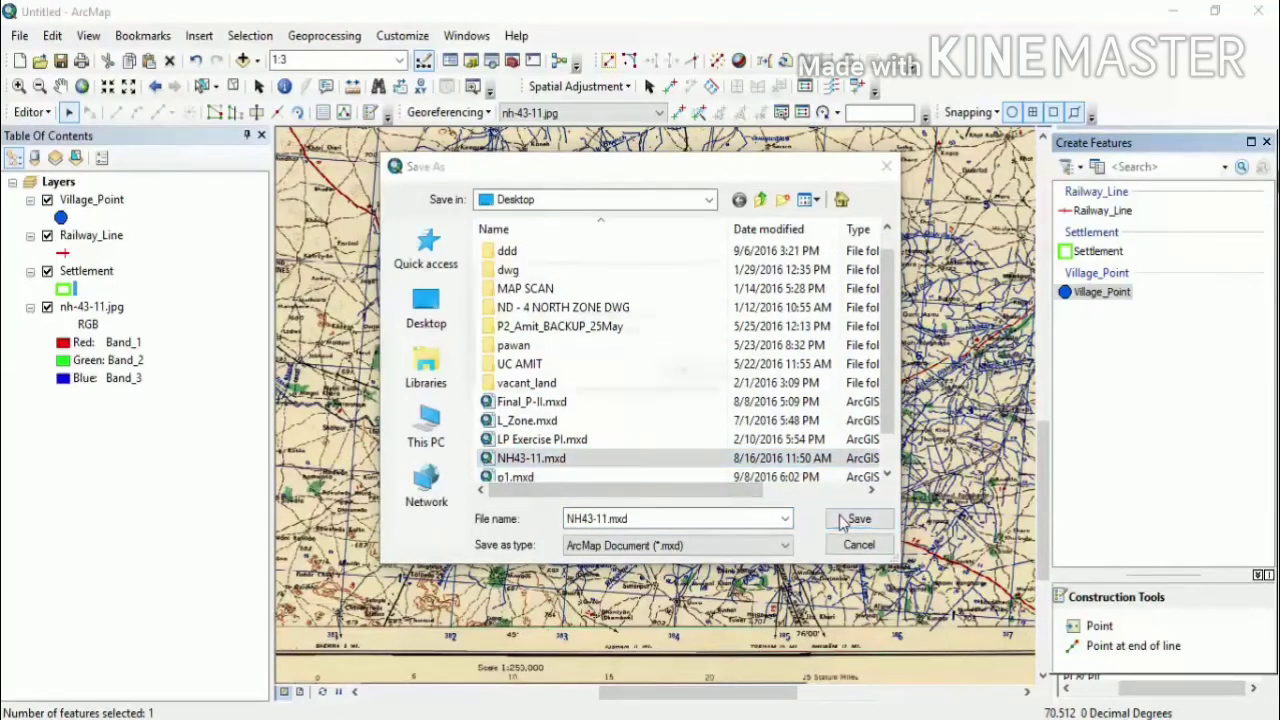
left_click(680, 373)
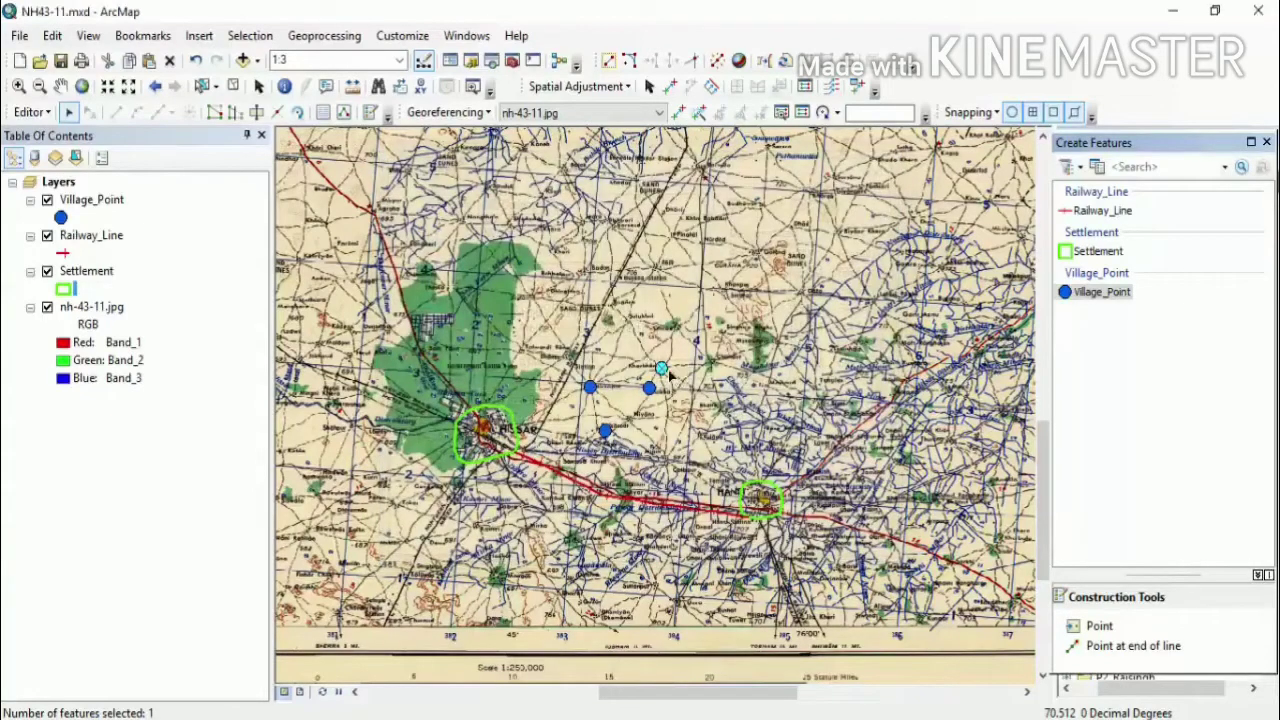
left_click(30, 112)
left_click(72, 156)
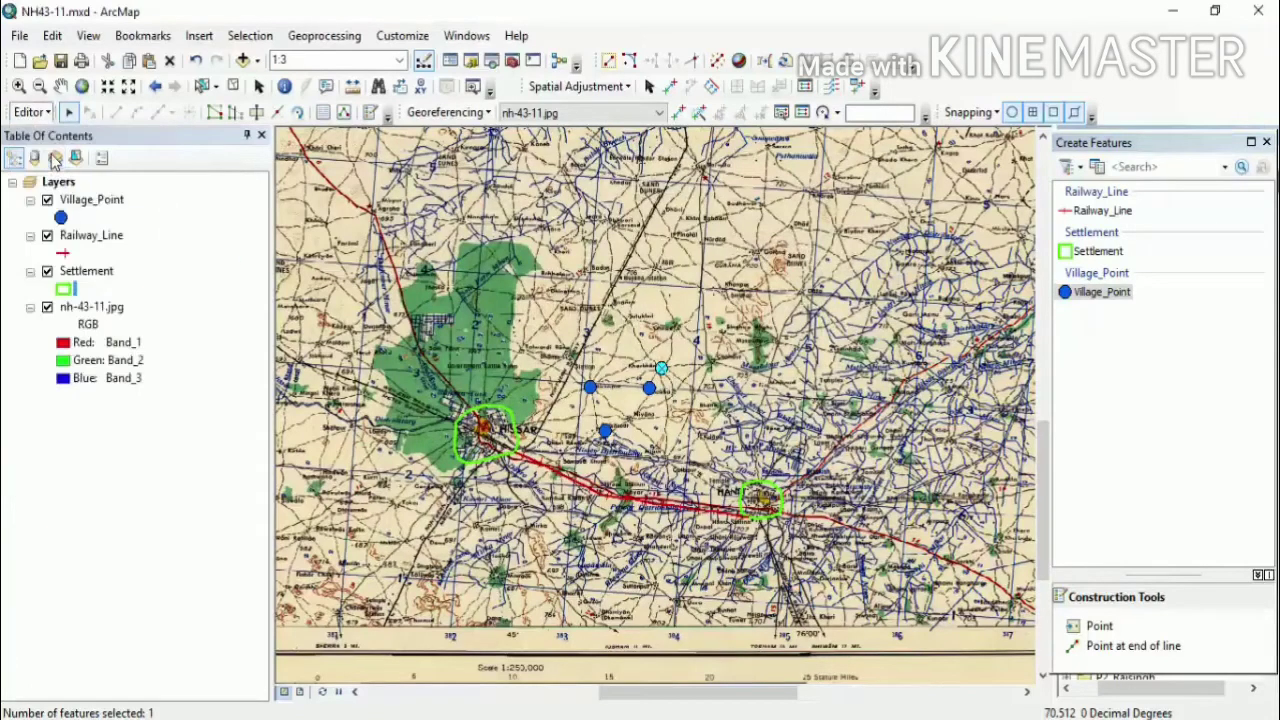